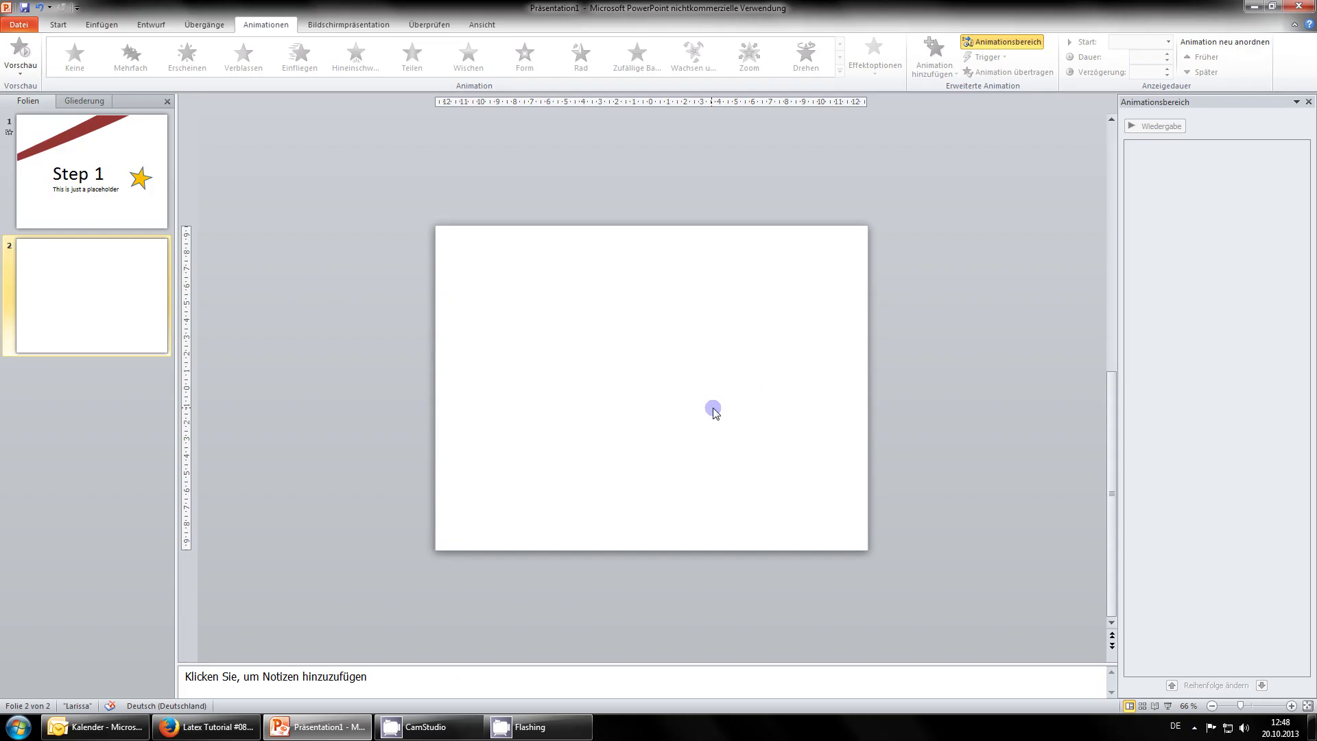
Start a freeform arrow outline at the slide's lower left with shaft corners rising to the upper right.
scroll(713, 412, "up", 4)
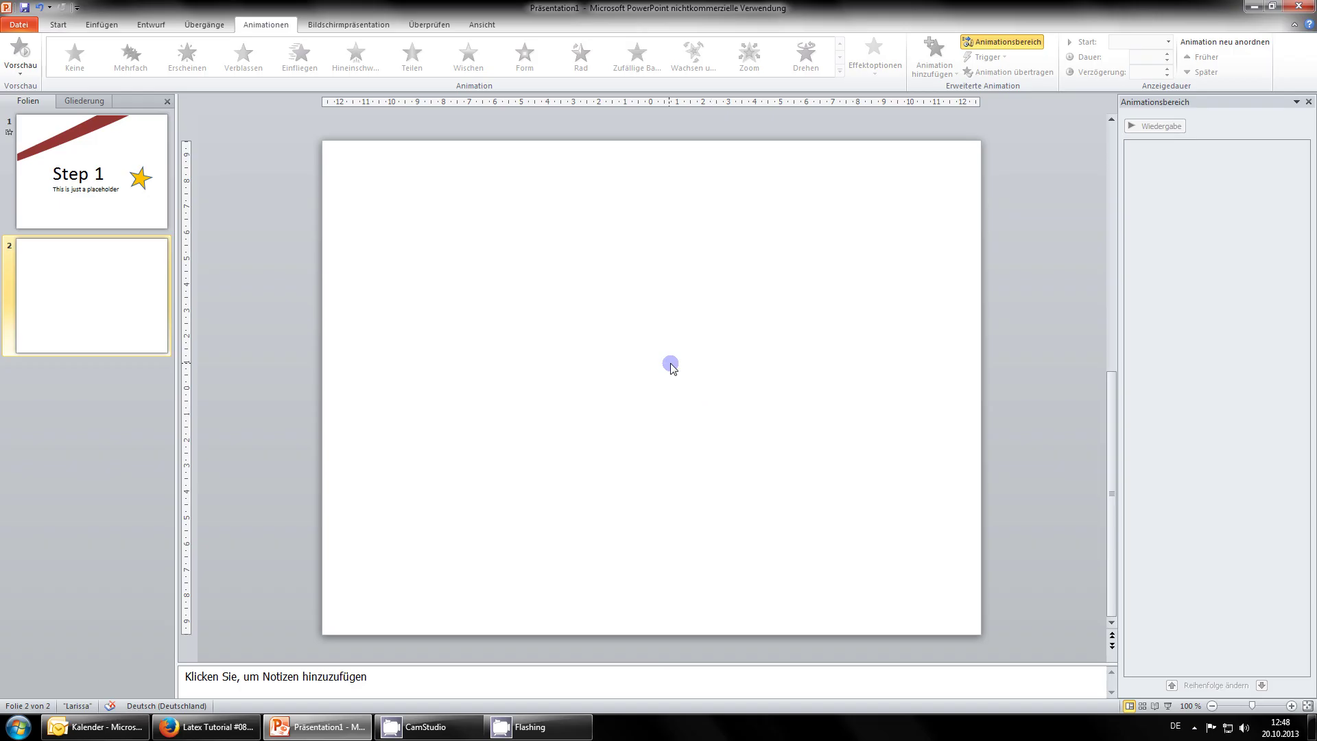
left_click(101, 24)
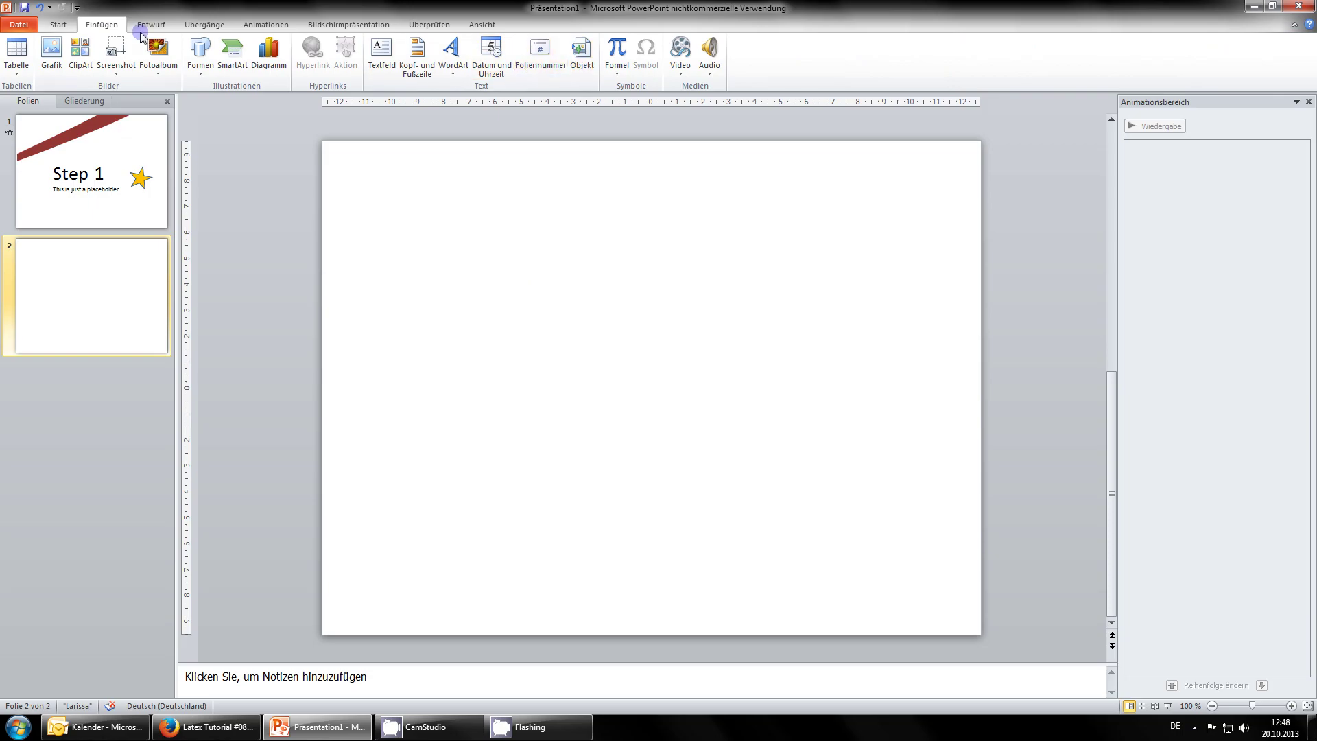
scroll(140, 27, "up", 1)
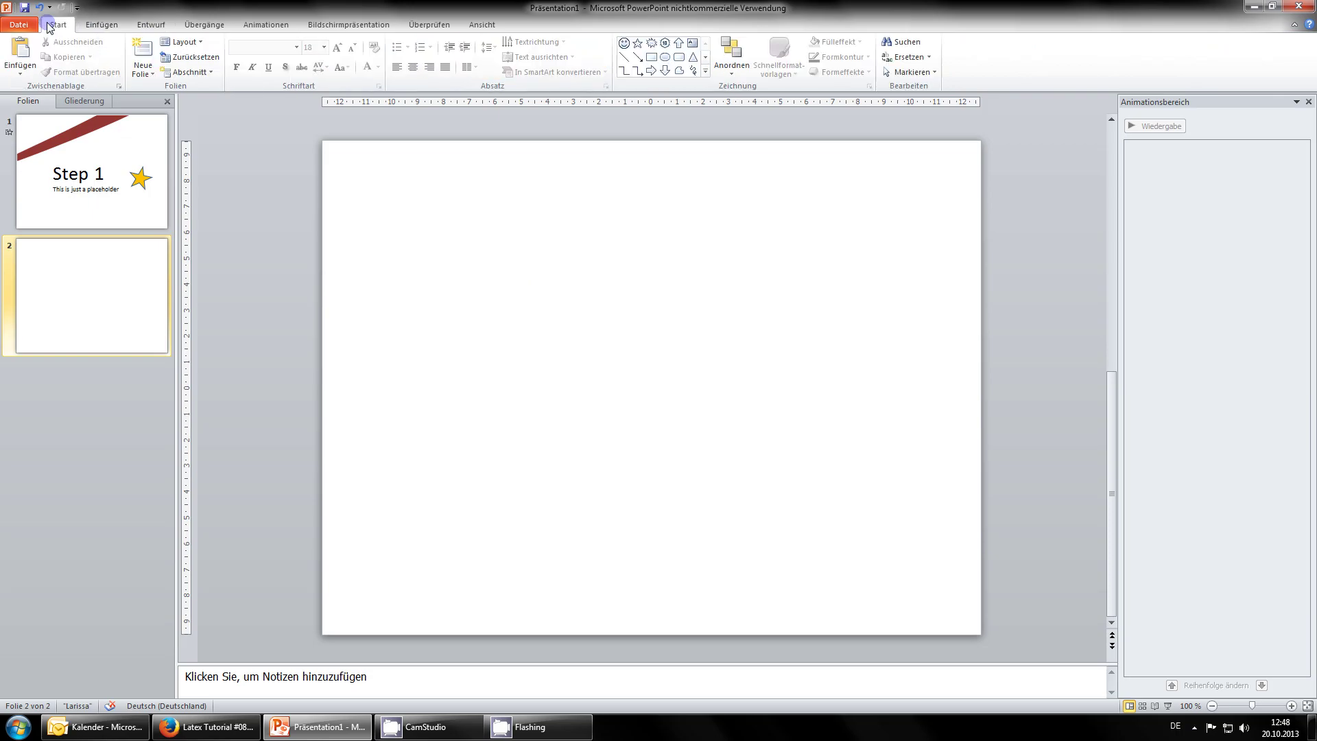
left_click(679, 71)
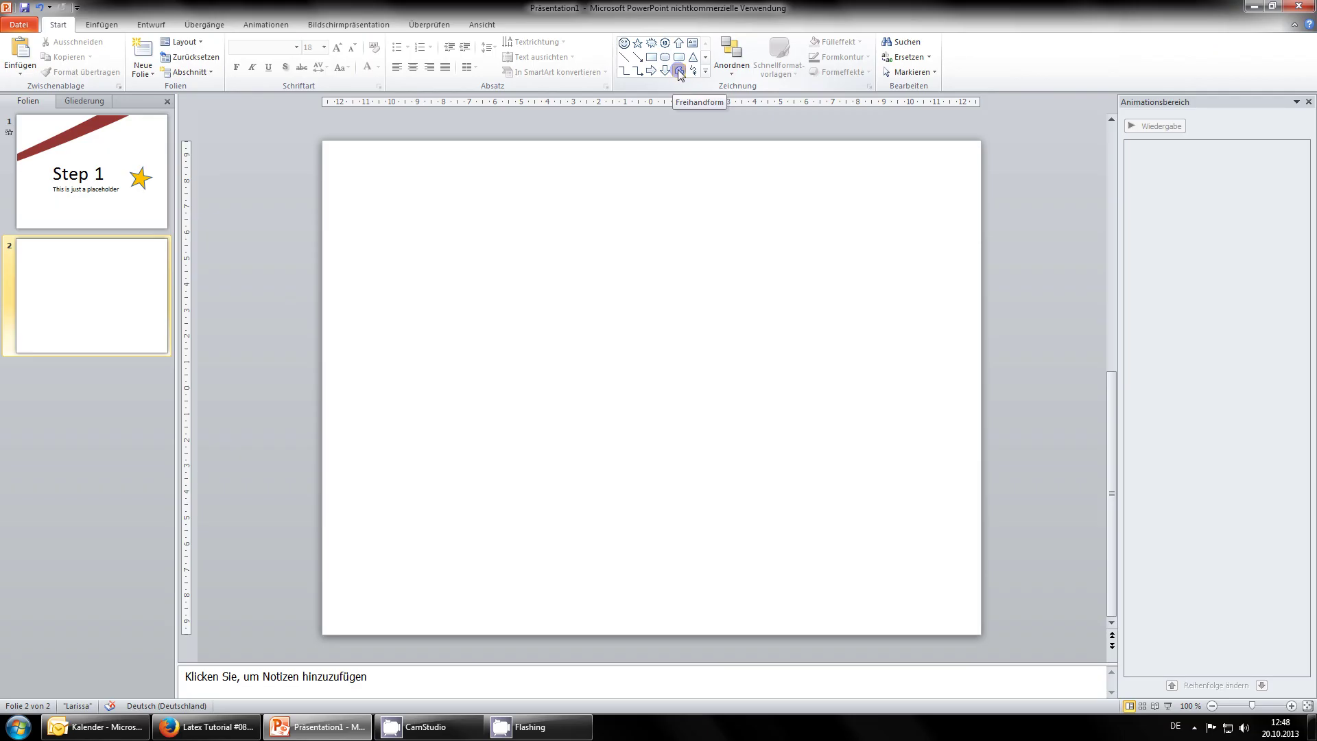
left_click(445, 563)
left_click(674, 469)
left_click(817, 319)
left_click(876, 362)
Add the arrowhead corners, close the outline into a filled blue arrow, and nudge it left.
left_click(877, 211)
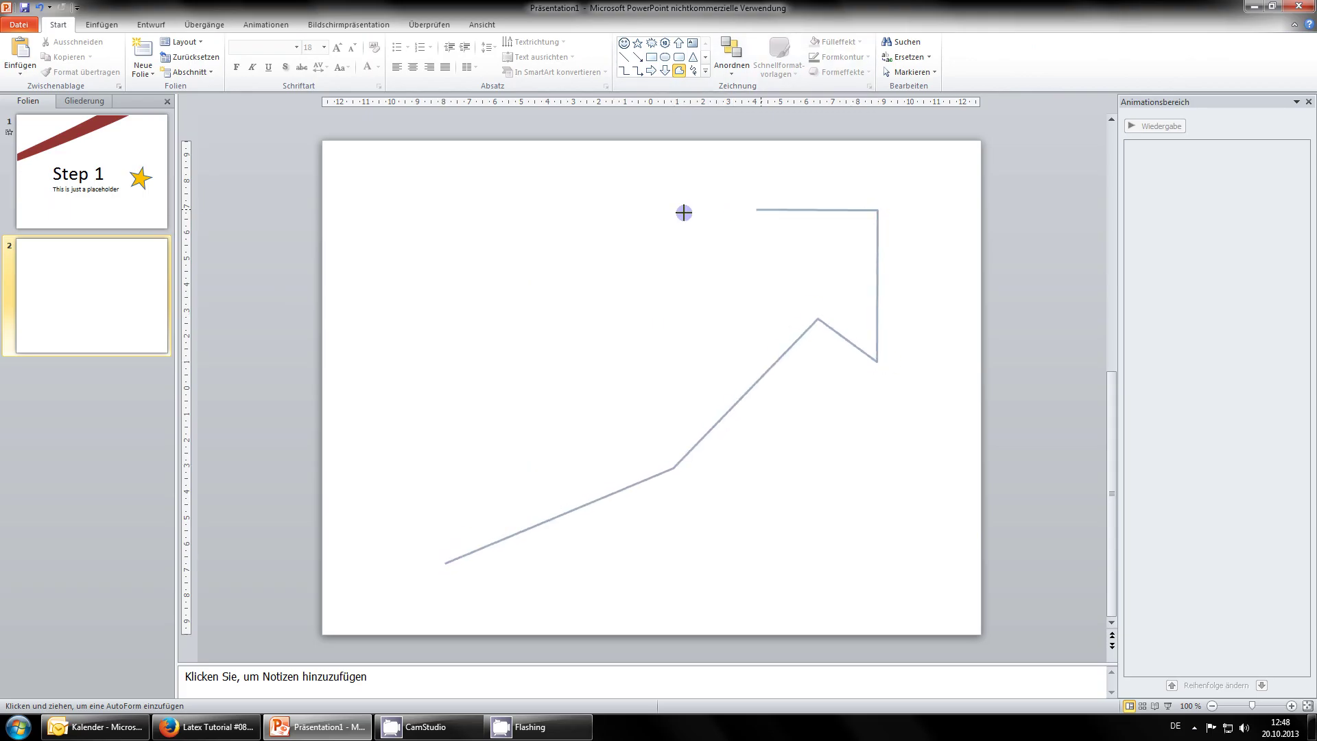
left_click(726, 243)
left_click(770, 282)
left_click(652, 432)
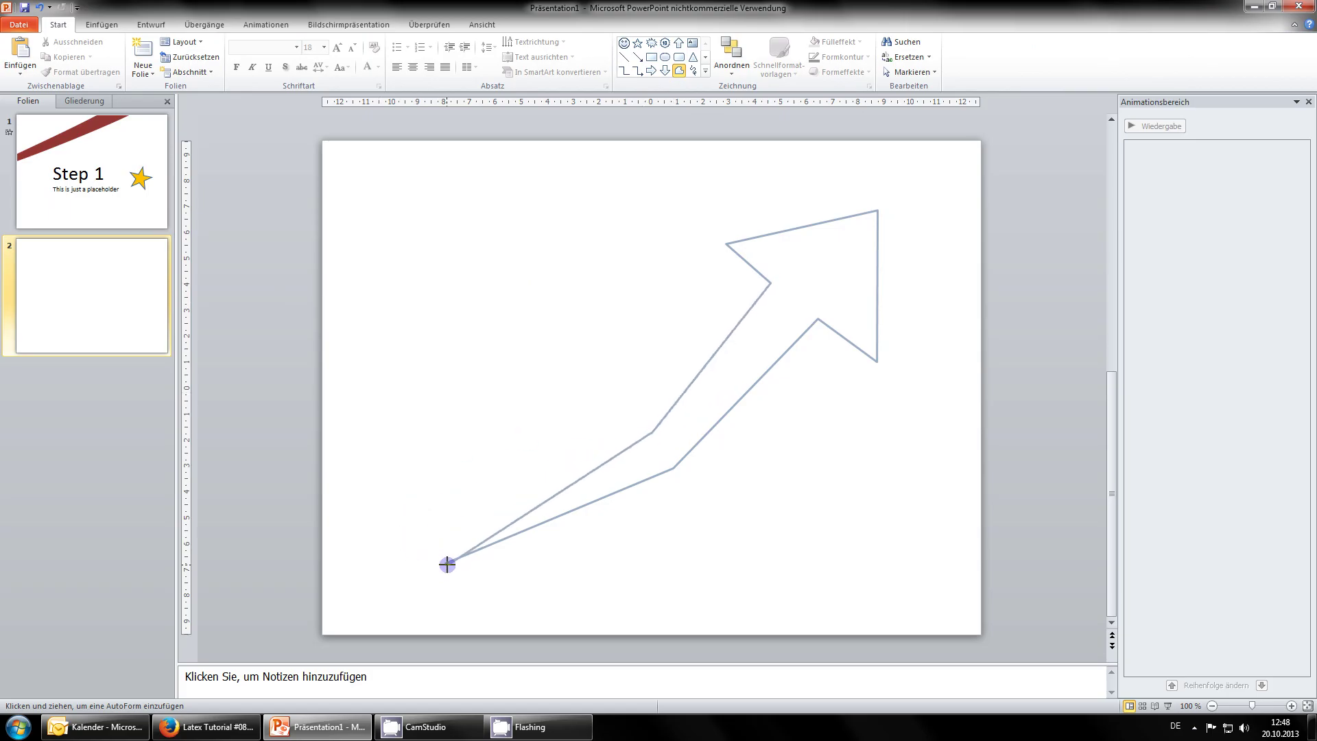
left_click(447, 564)
left_click_drag(739, 352, 692, 359)
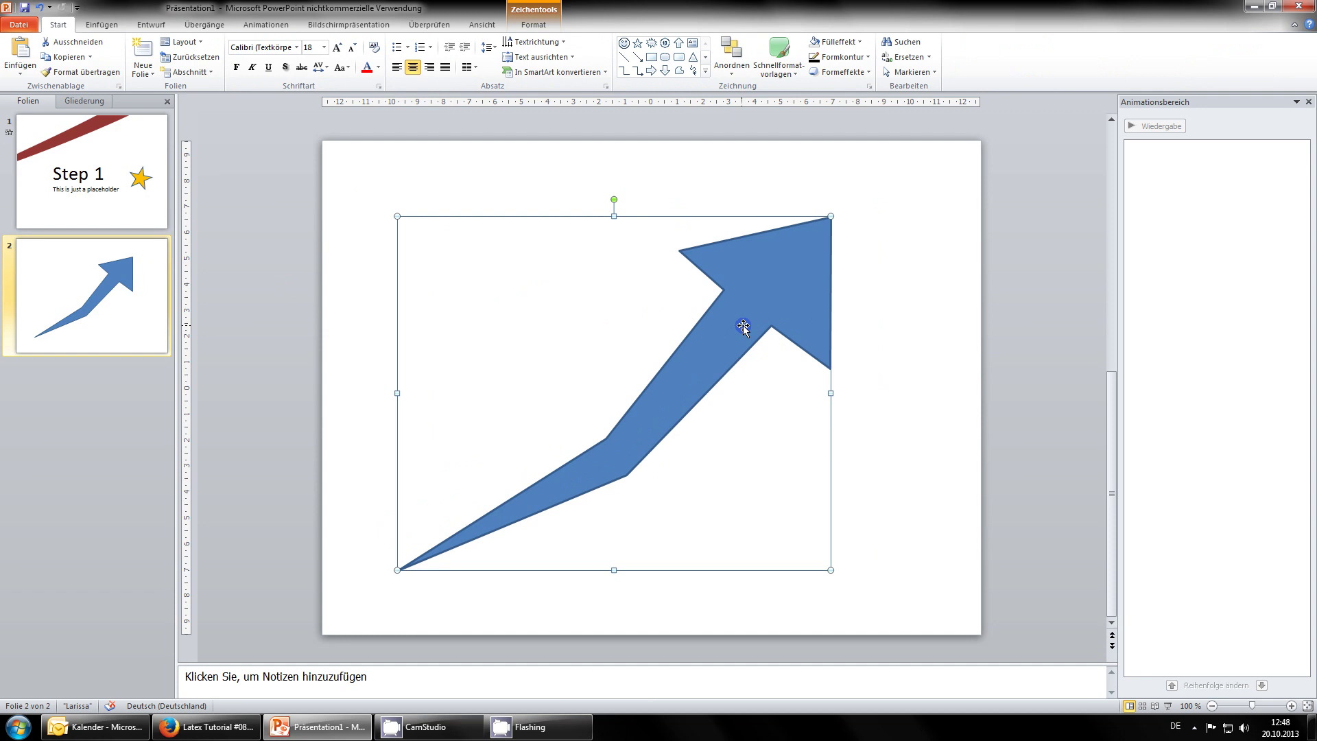
Turn the arrow's two shaft corner points into smooth points with Edit Points.
right_click(622, 438)
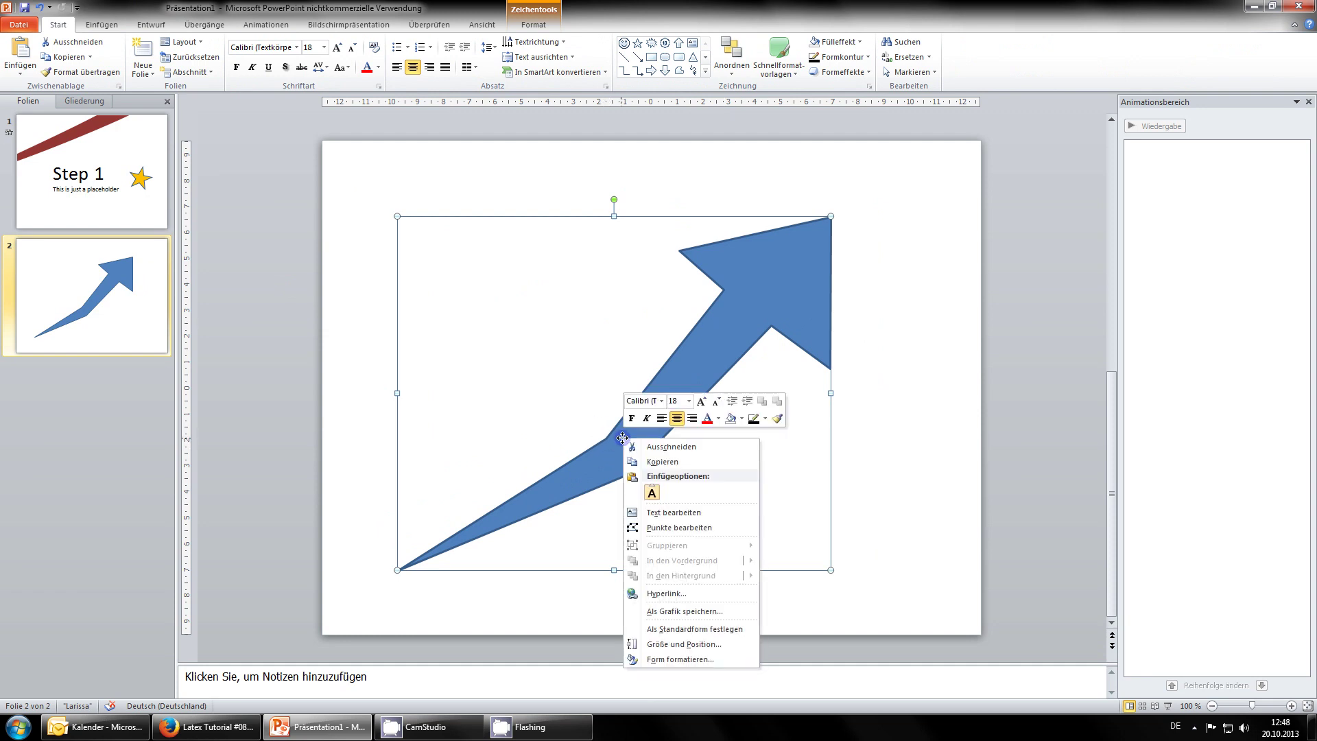
left_click(688, 528)
right_click(606, 437)
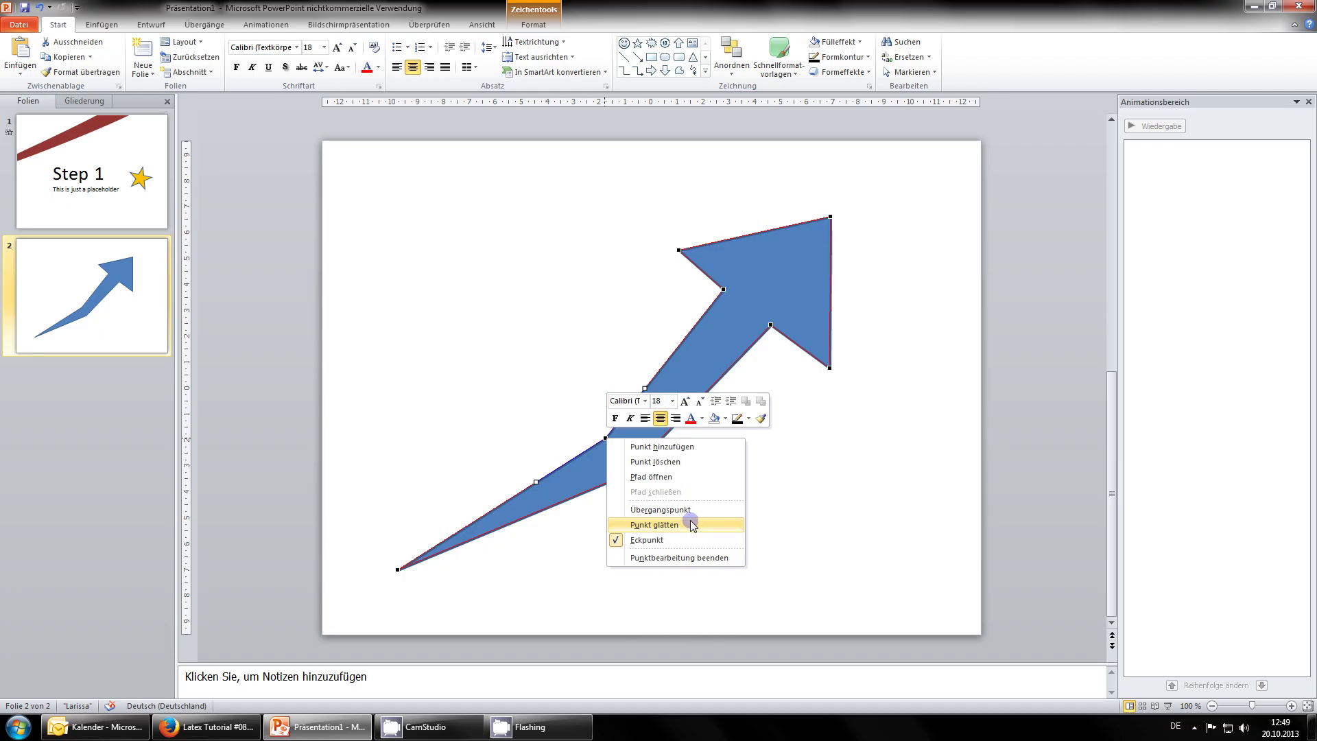
left_click(697, 524)
right_click(626, 472)
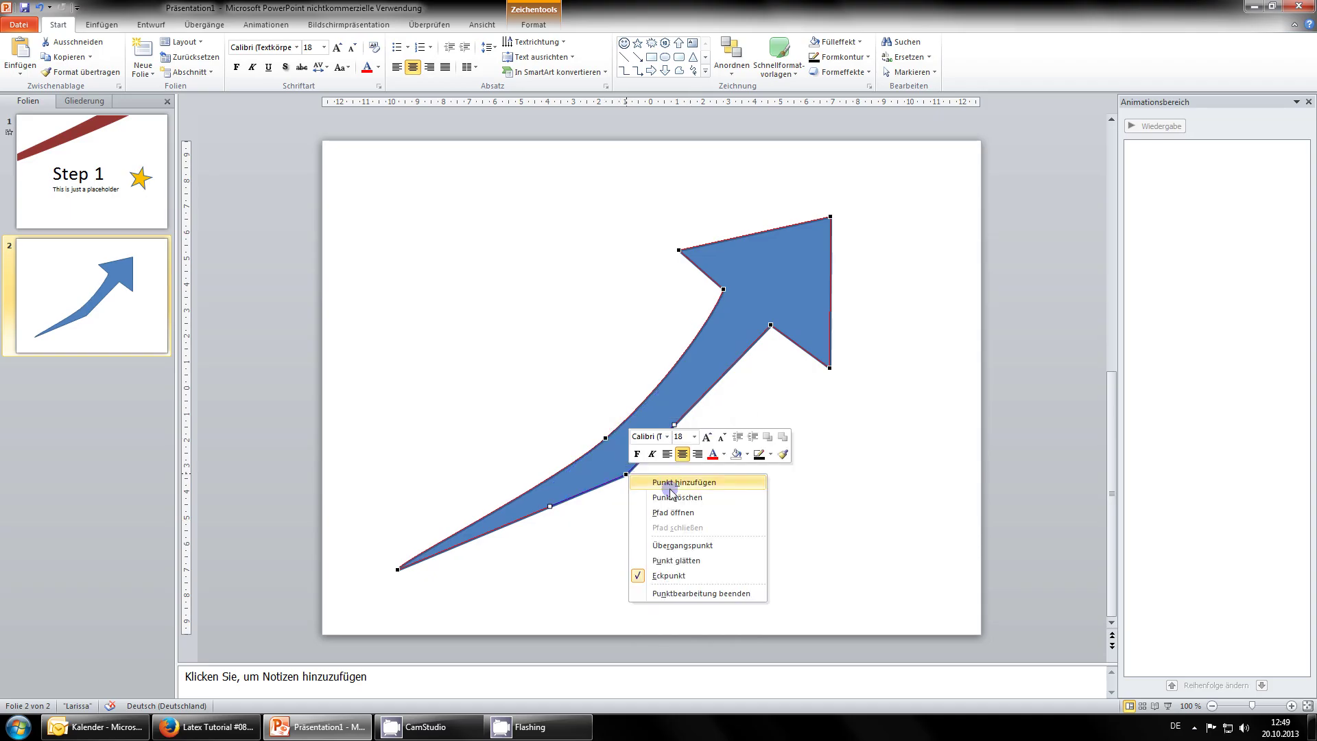
left_click(714, 561)
Adjust the curve handles along the shaft and near the arrowhead for a gentle sweep.
left_click_drag(694, 429, 696, 418)
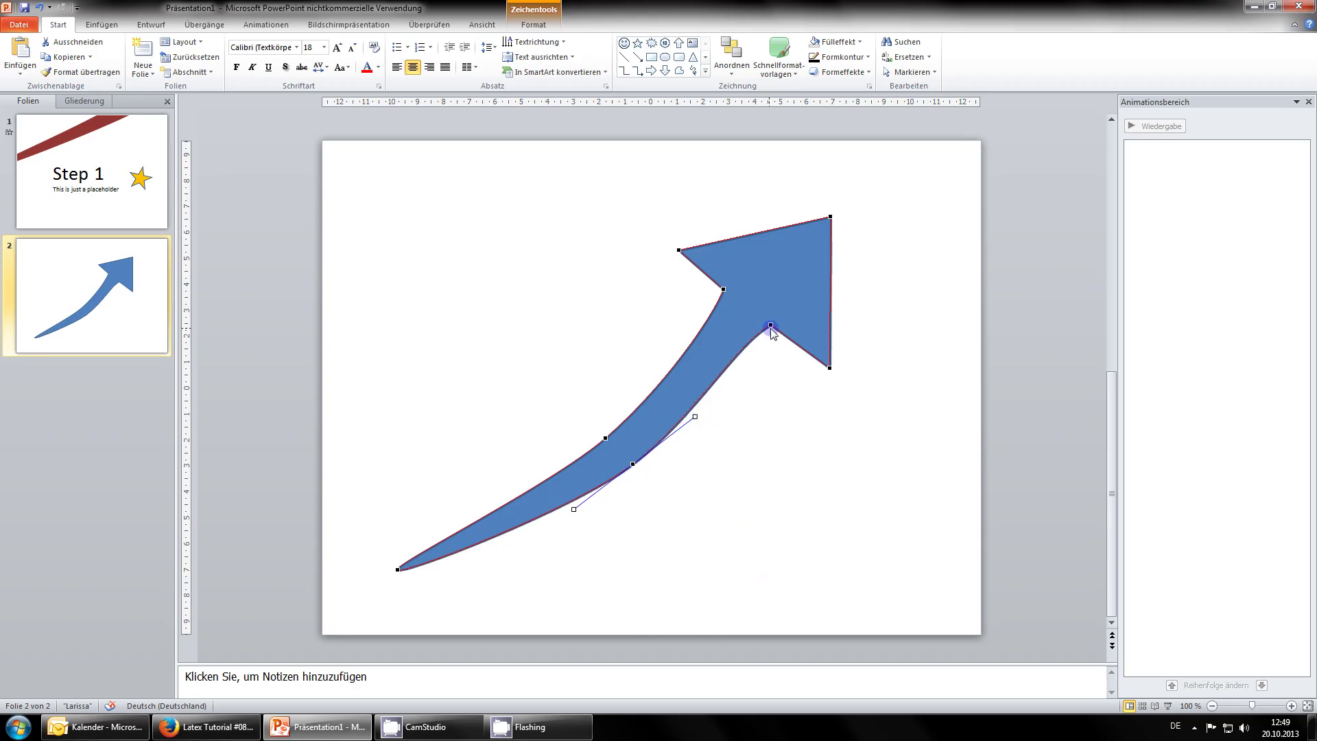
left_click_drag(771, 325, 795, 280)
left_click(882, 250)
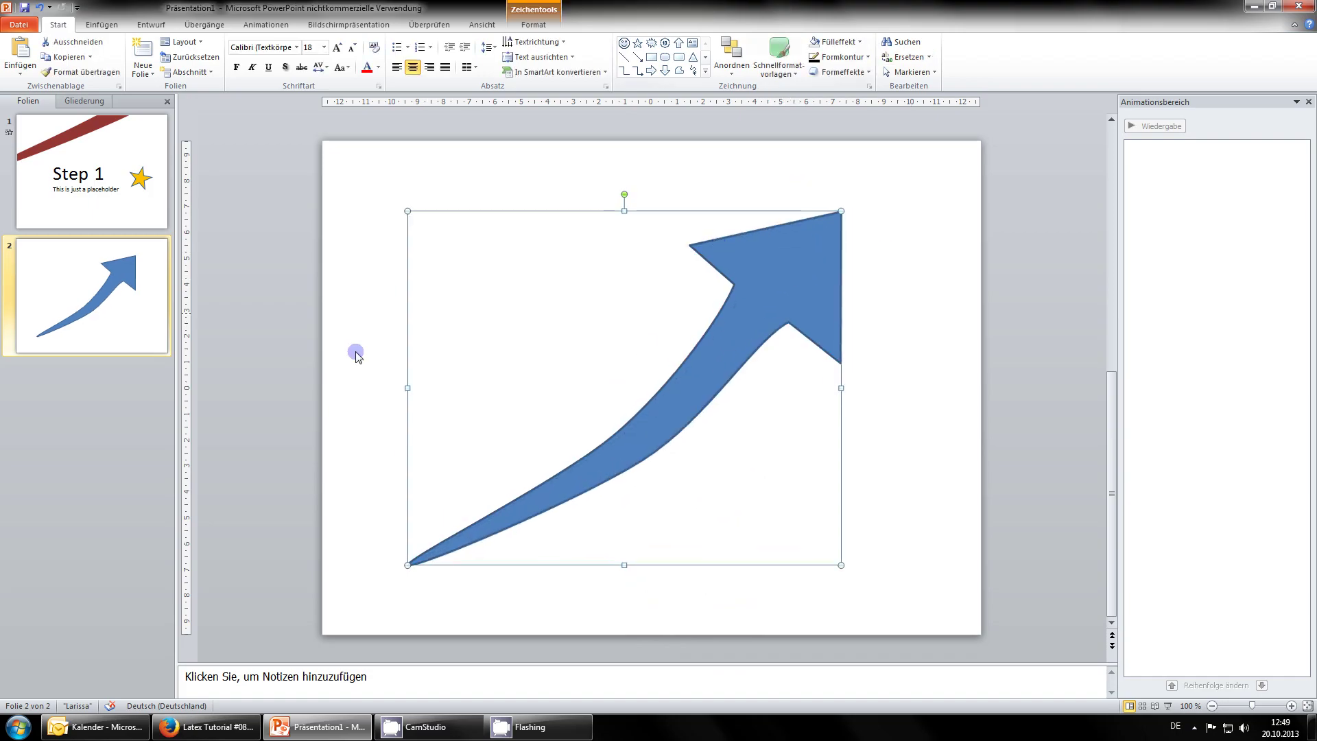
scroll(276, 452, "down", 5)
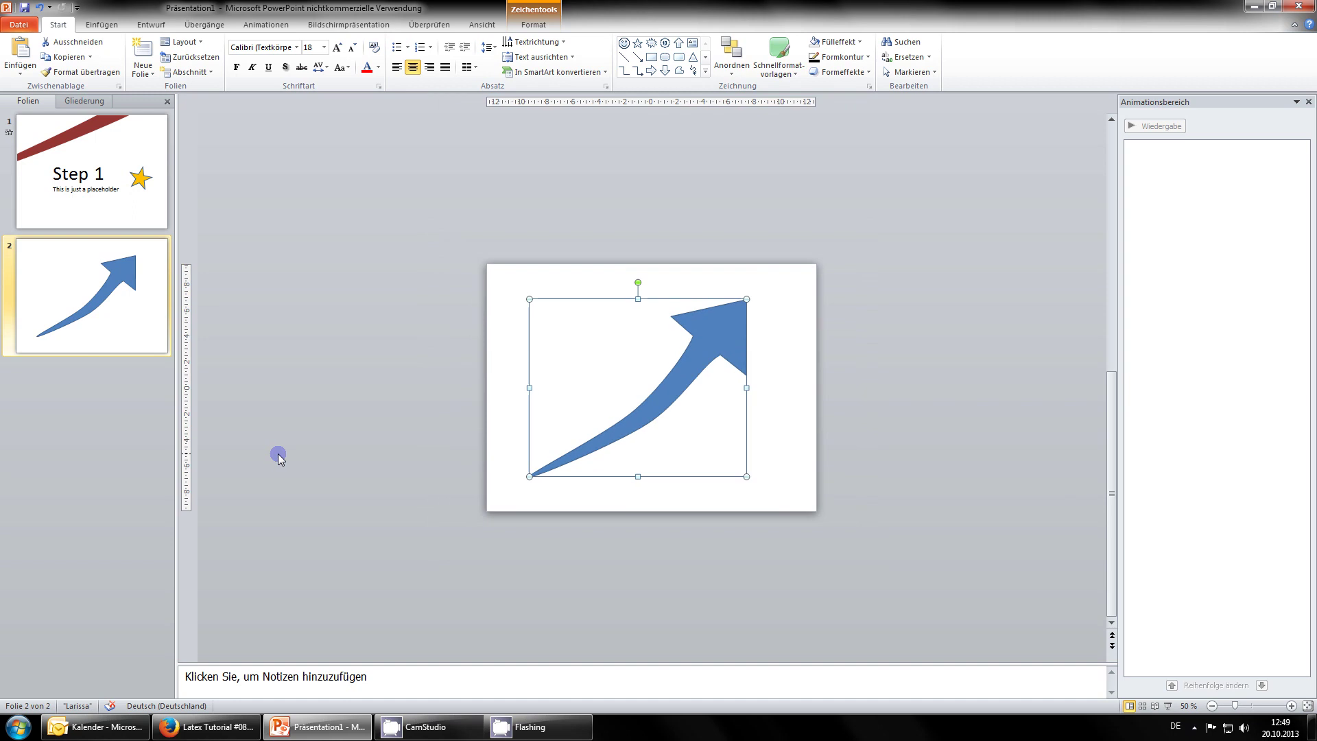
Close the Animation Pane and stretch the arrow from the slide's lower left past its top-right edge.
left_click(1308, 102)
left_click_drag(800, 358, 1034, 215)
left_click(1015, 478)
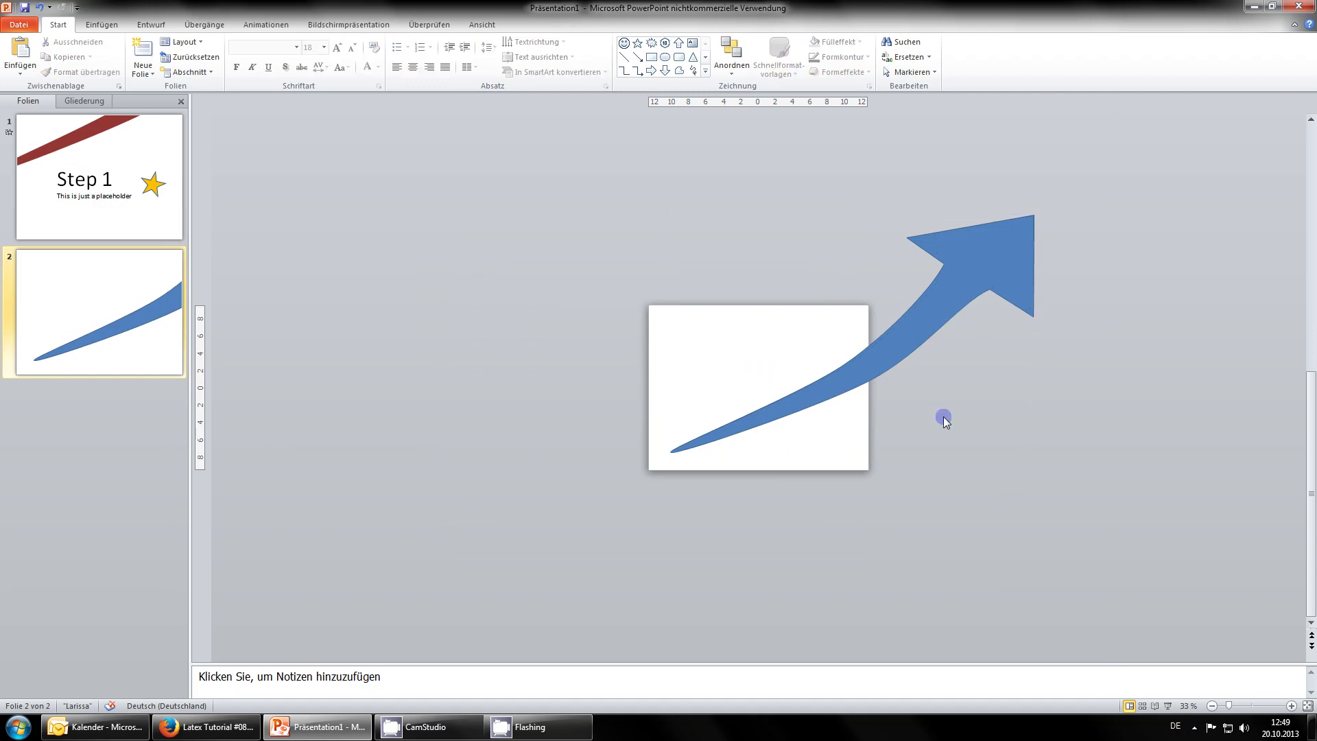
left_click(895, 351)
scroll(1018, 434, "up", 3)
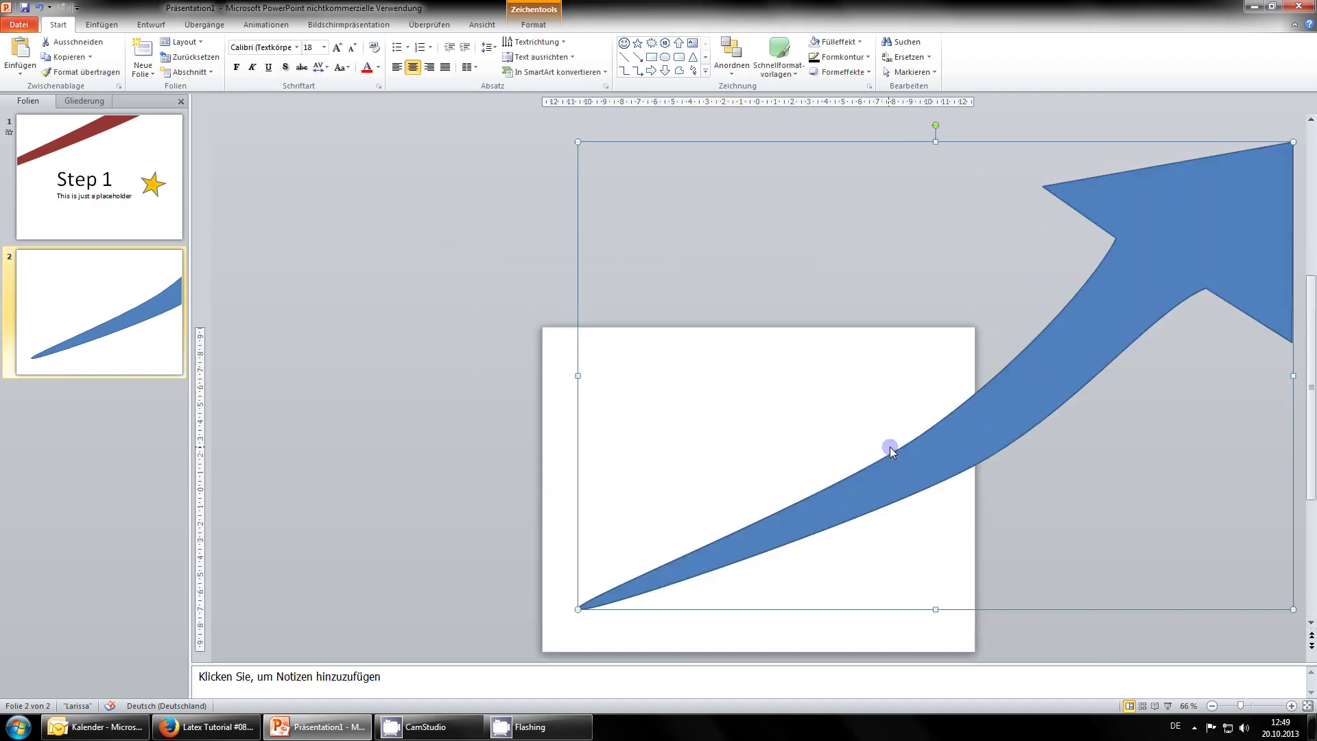
left_click(391, 285)
scroll(796, 367, "down", 3)
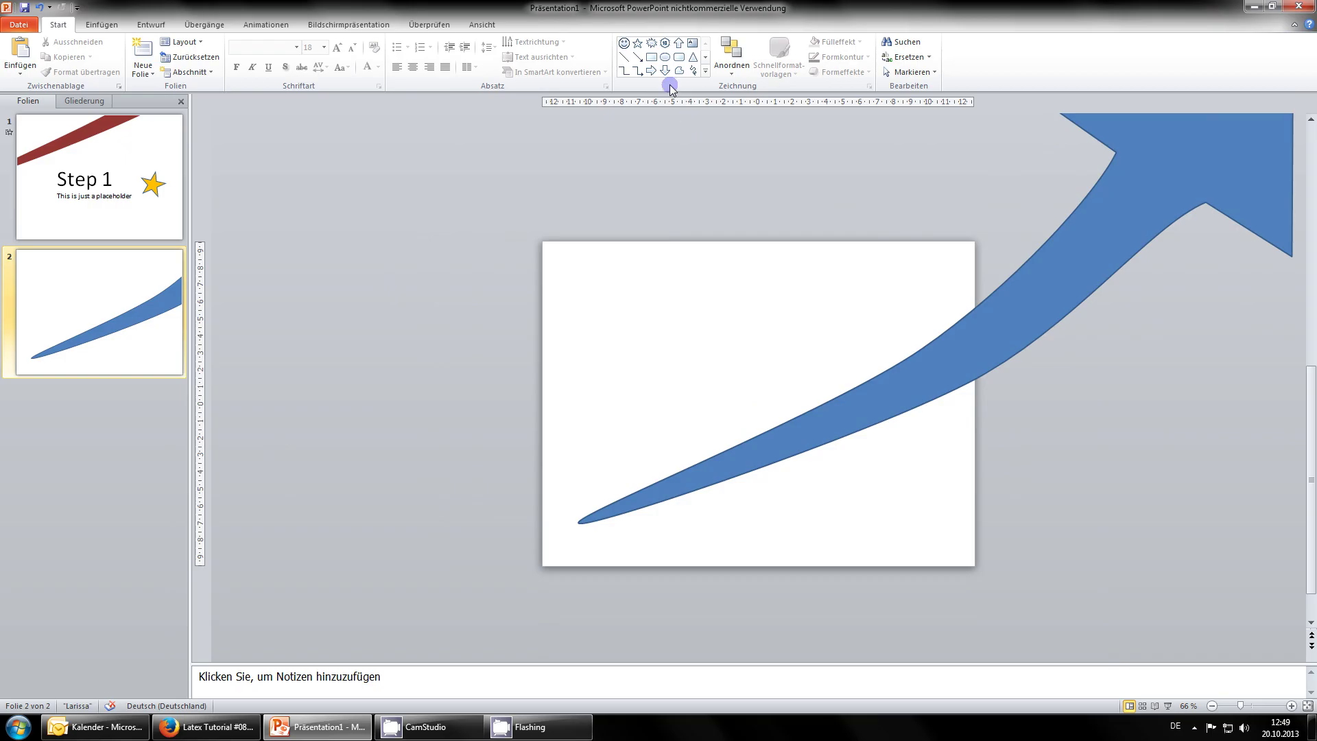
Draw a rectangle covering the whole slide from corner to corner.
left_click(653, 58)
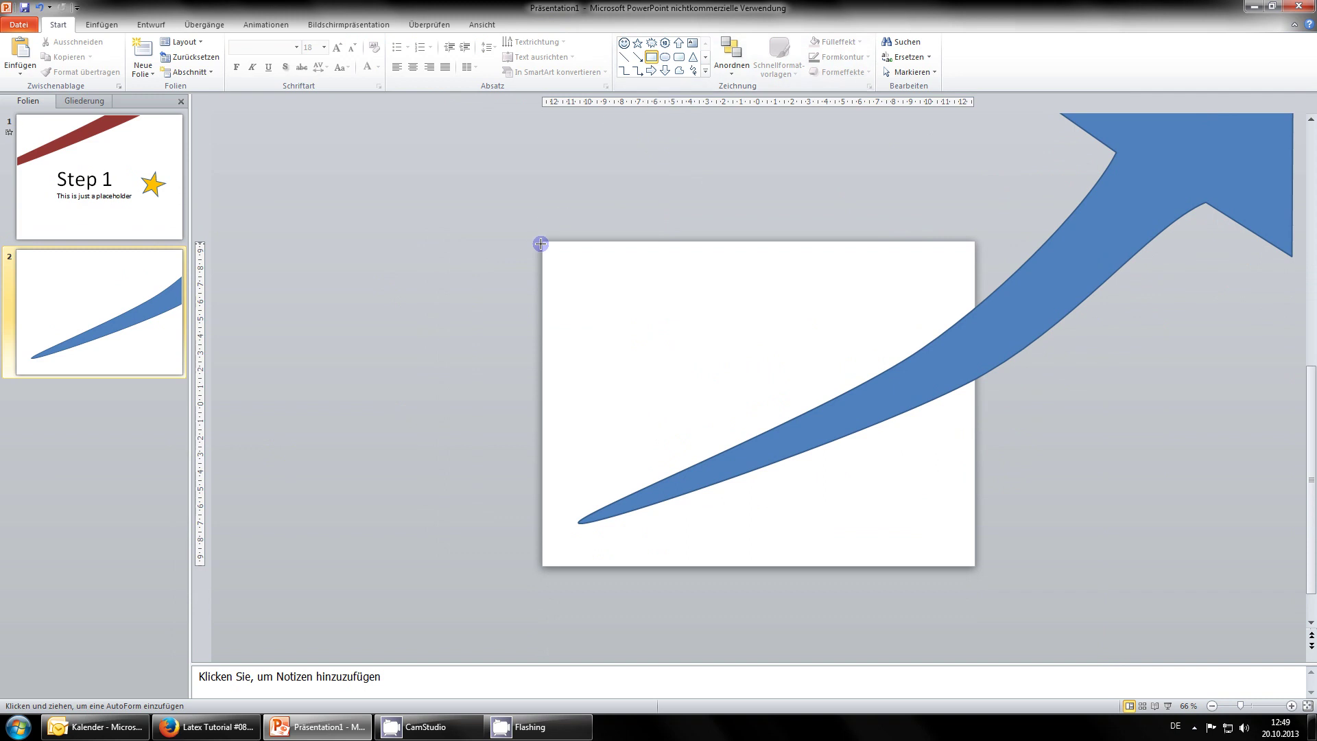
left_click_drag(543, 240, 974, 567)
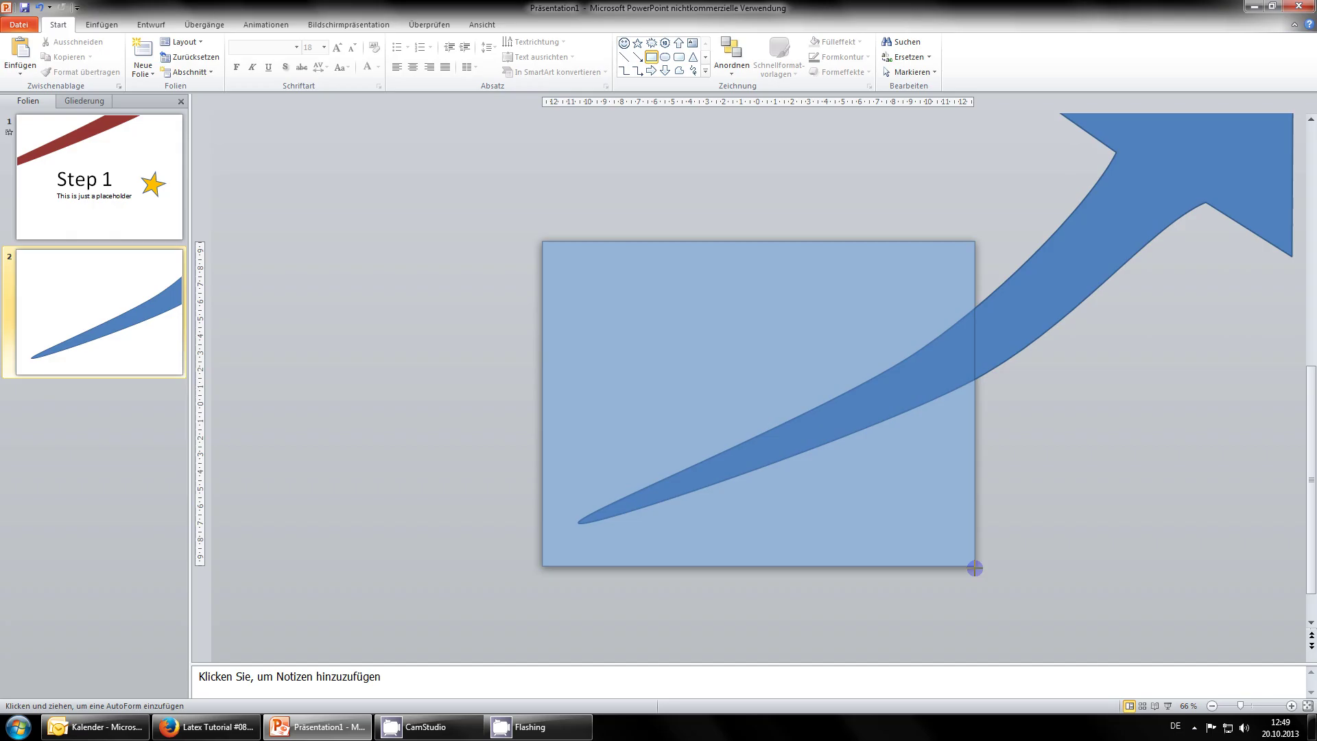
left_click_drag(975, 567, 975, 567)
Give the rectangle No Fill and a 6 pt outline.
left_click(836, 43)
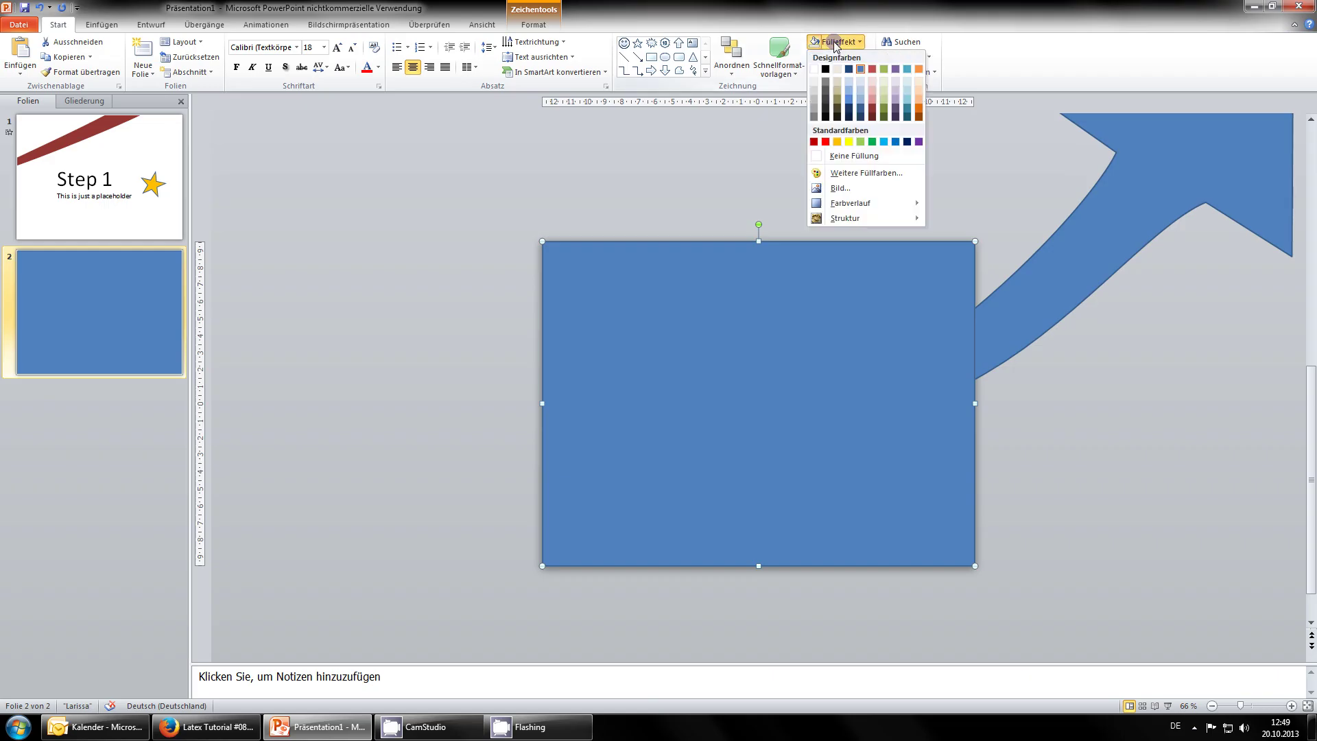
left_click(854, 156)
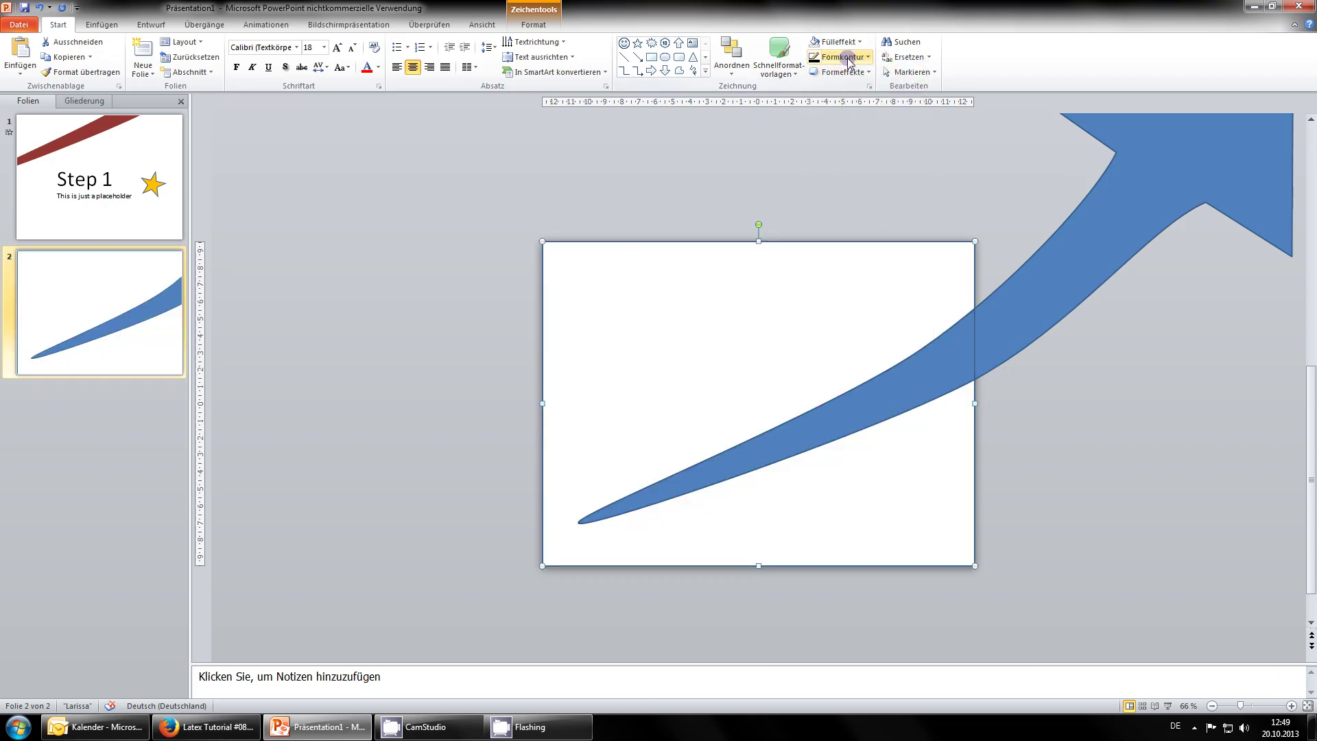
left_click(849, 61)
mouse_move(842, 203)
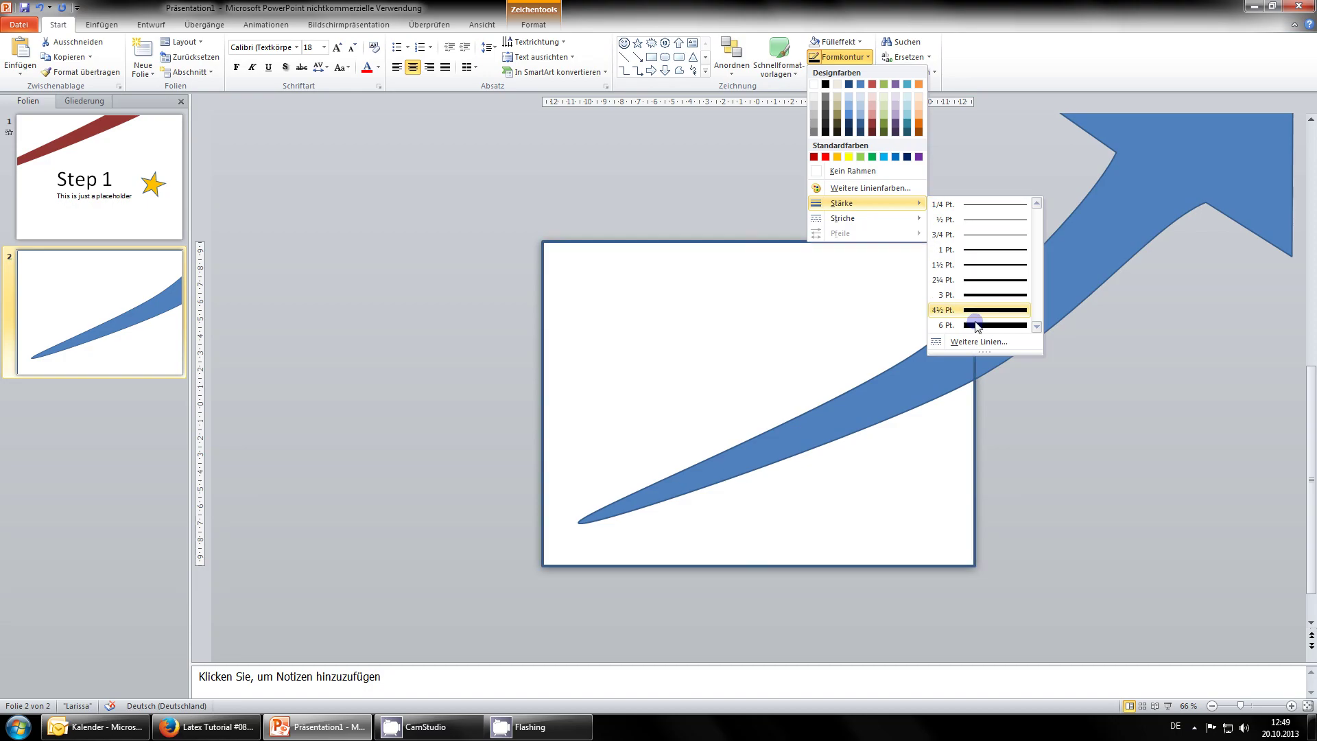
left_click(976, 325)
left_click(753, 153)
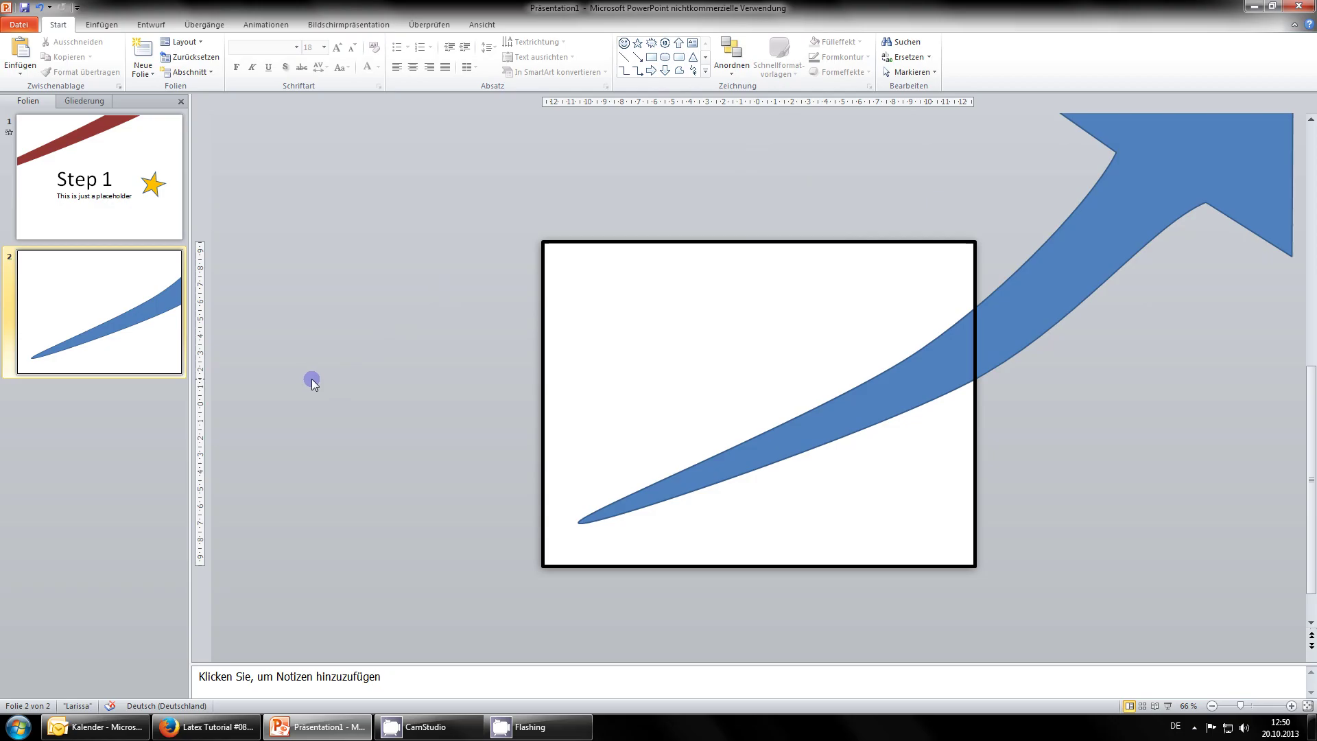
scroll(298, 384, "down", 3)
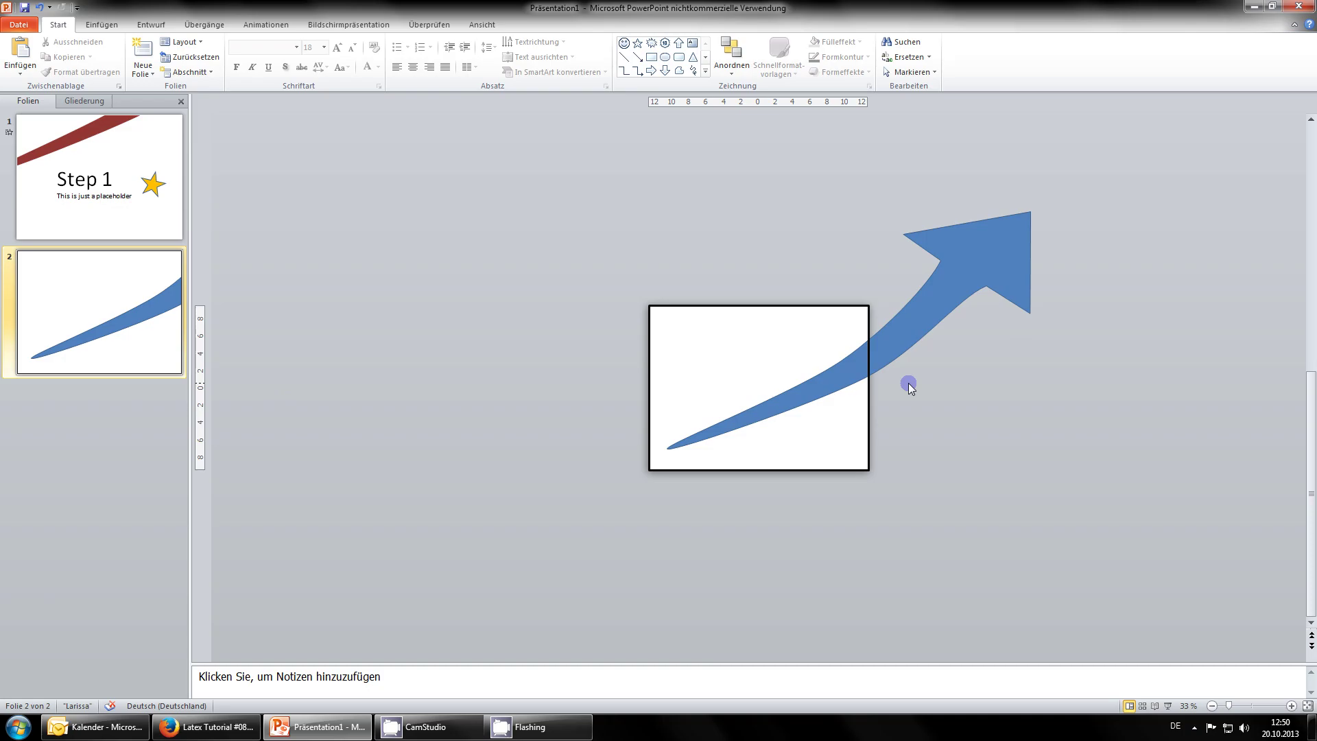
Paste copies of the frame rectangle beside the arrowhead, over the mid-curve and at the tail.
left_click(804, 307)
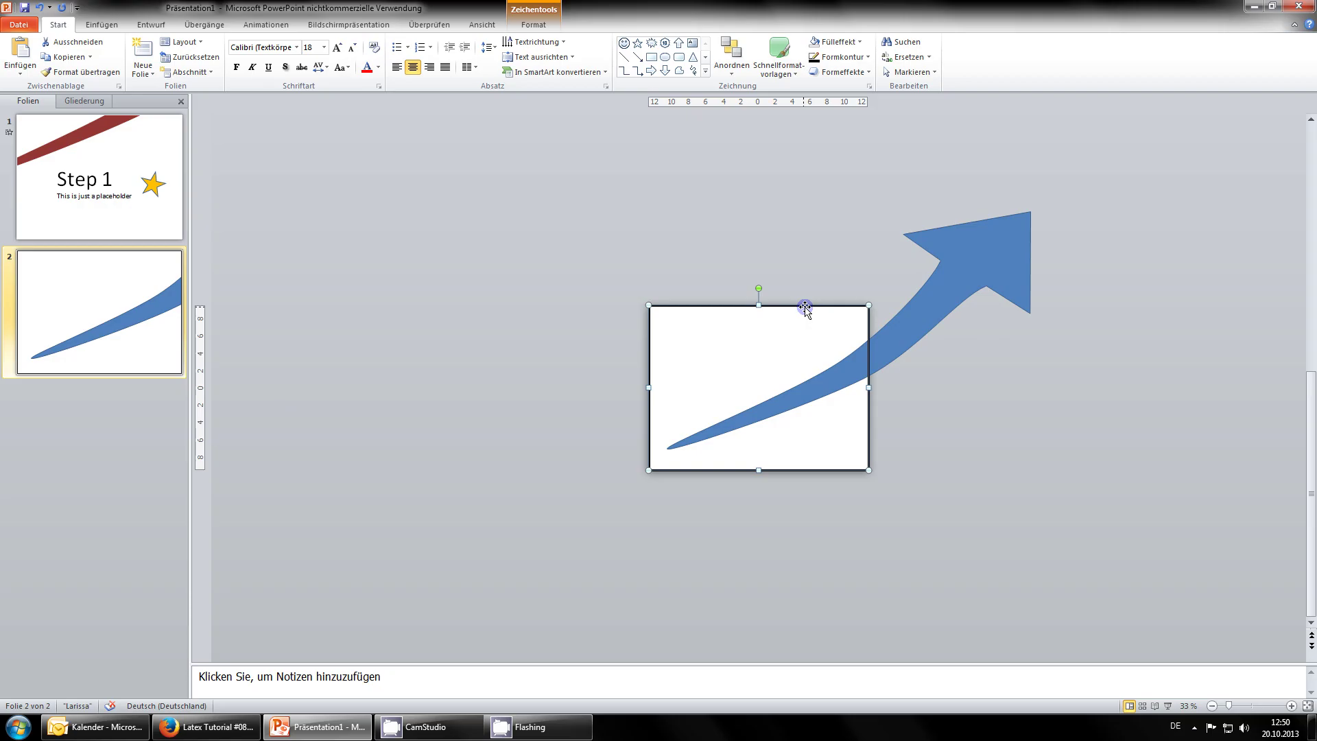
key("ctrl+v")
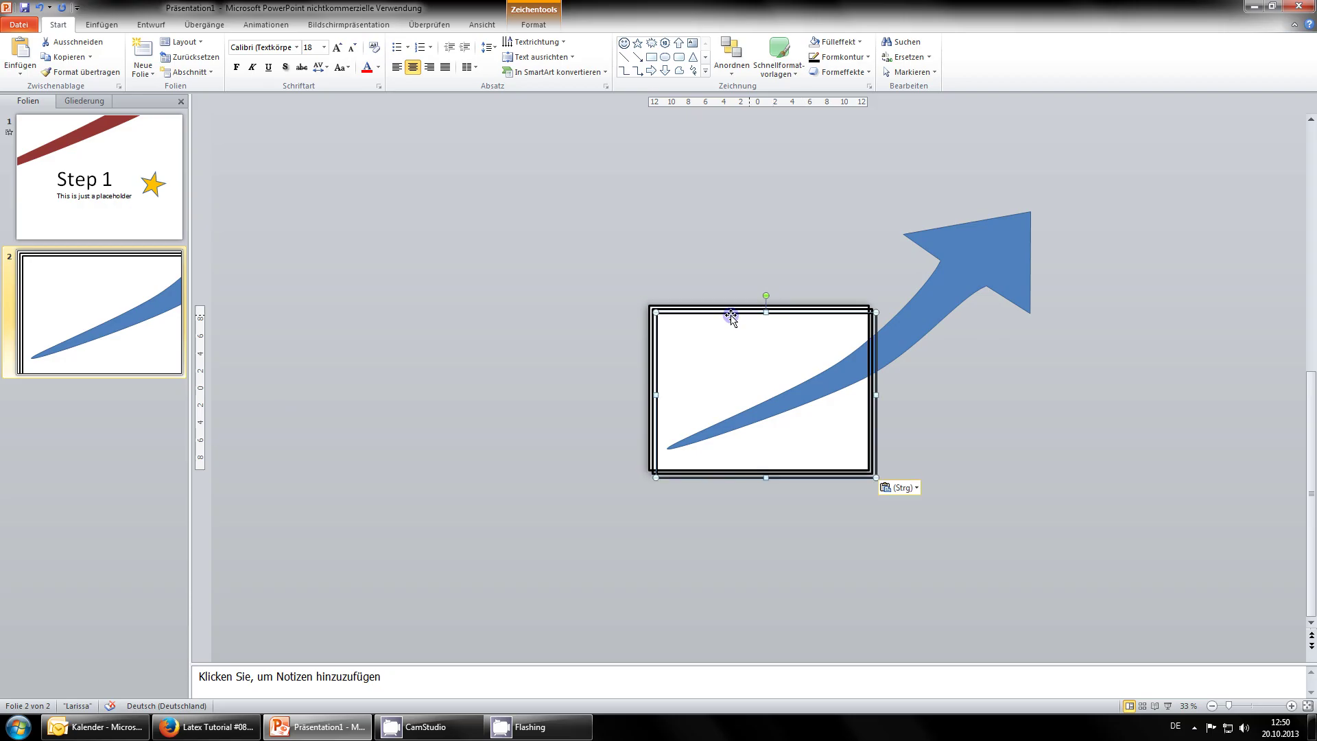
left_click_drag(709, 312, 1063, 232)
left_click_drag(786, 311, 876, 228)
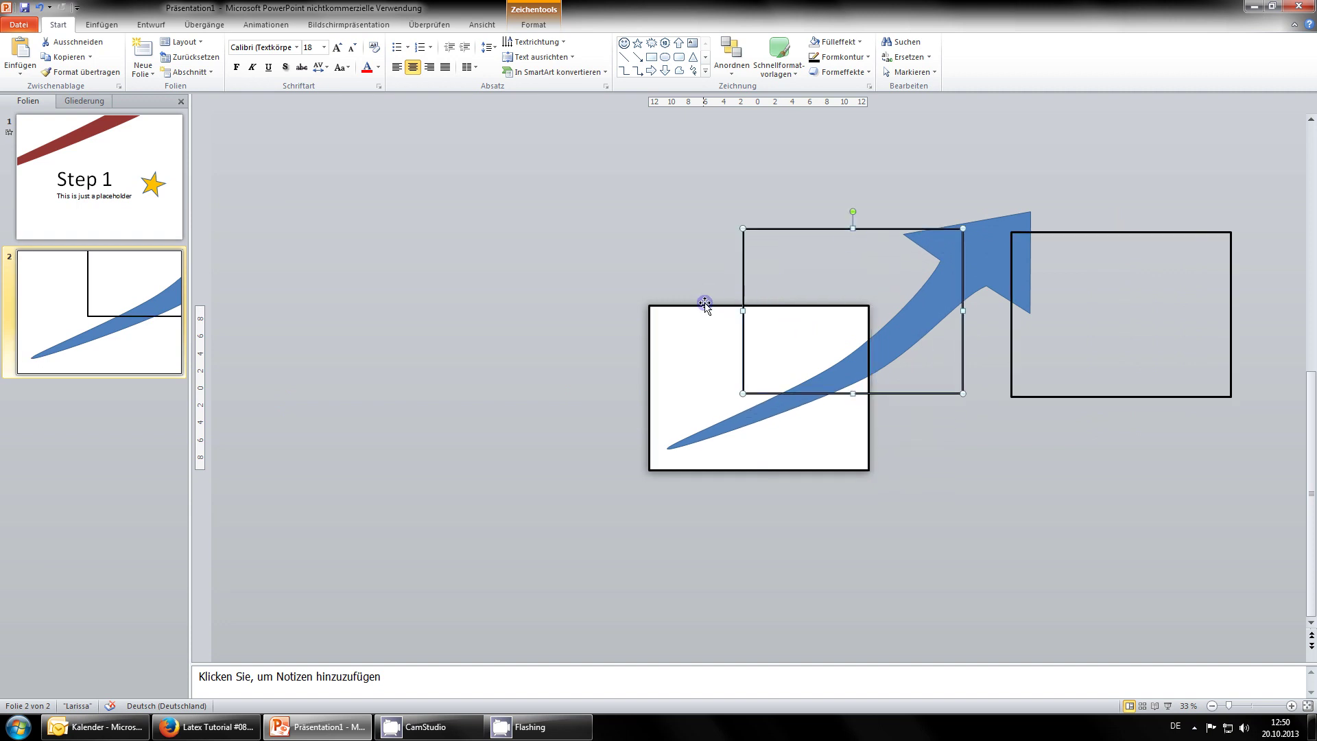
left_click_drag(706, 303, 750, 442)
left_click(952, 430)
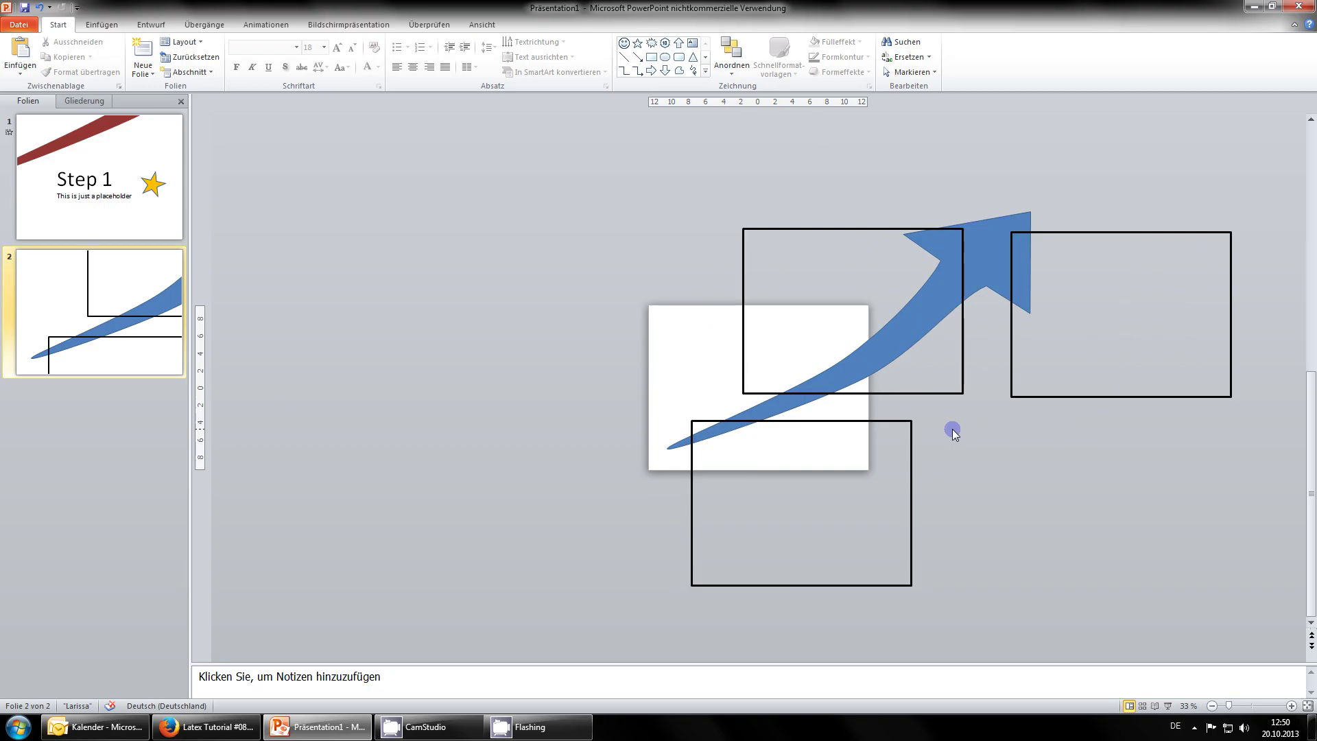
Nudge the lower frame up and left and check the three frames' positions along the arrow.
left_click_drag(879, 421, 868, 408)
left_click(977, 426)
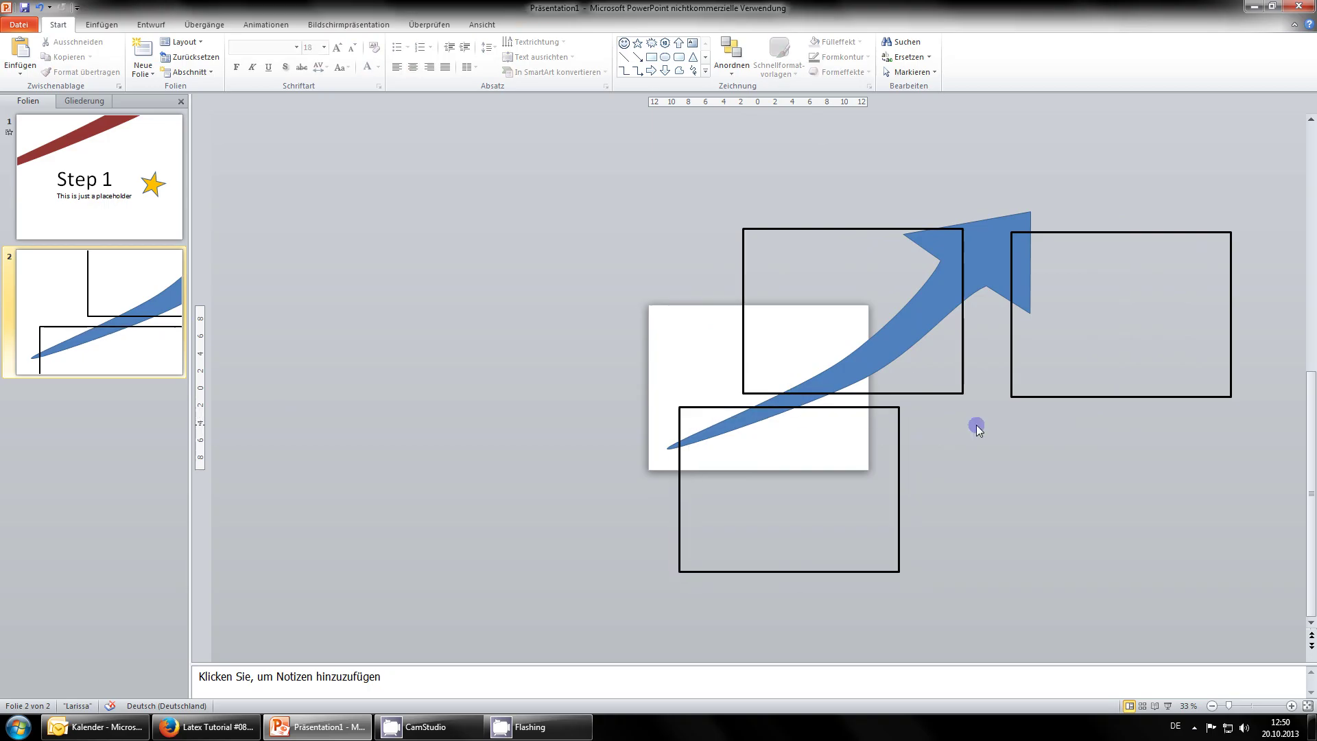
left_click(787, 414)
left_click(891, 409)
scroll(1008, 536, "up", 2, "ctrl")
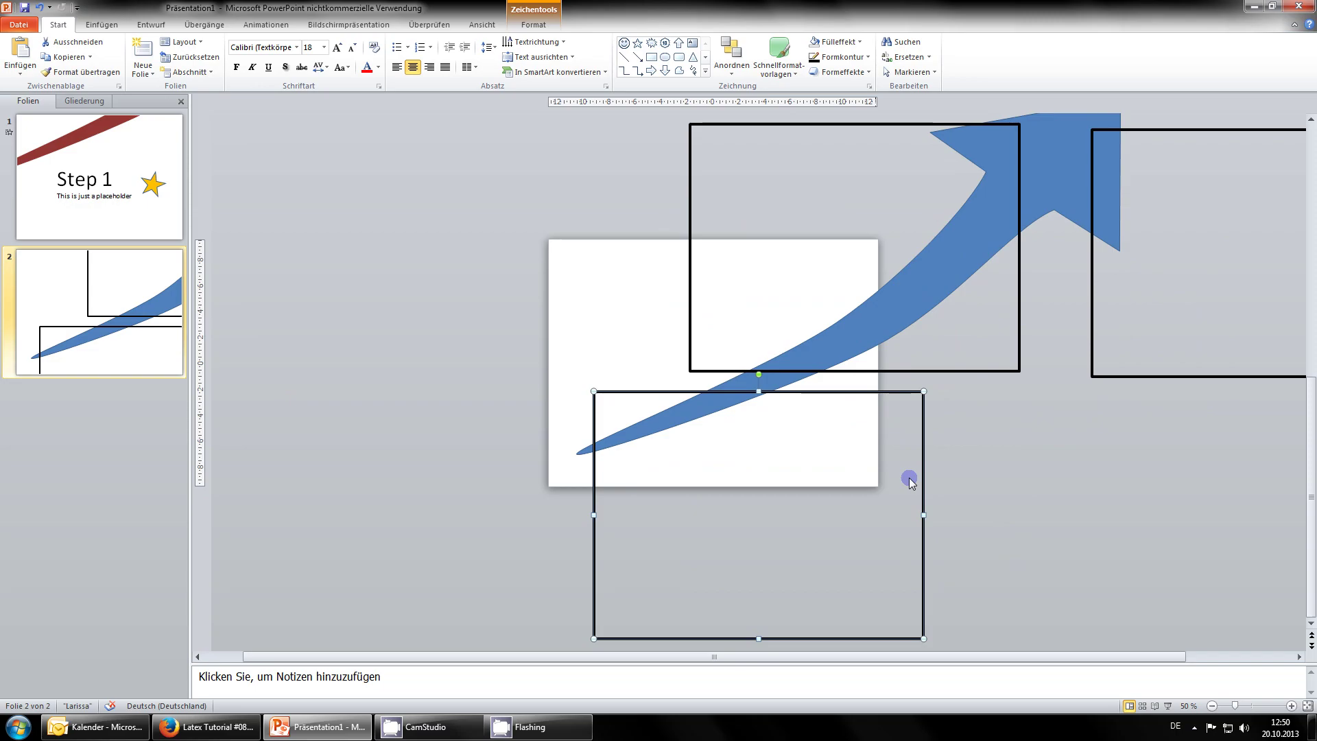
scroll(1022, 357, "up", 1)
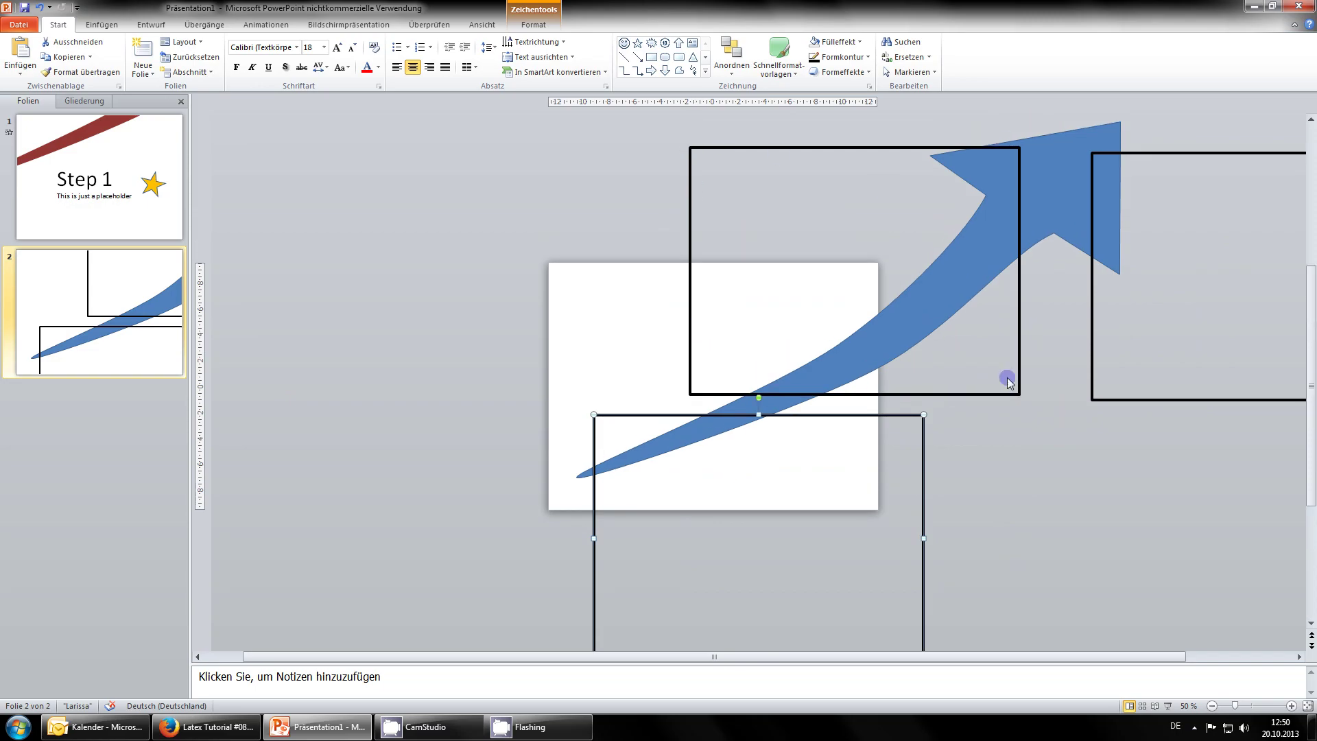
left_click_drag(933, 656, 1041, 656)
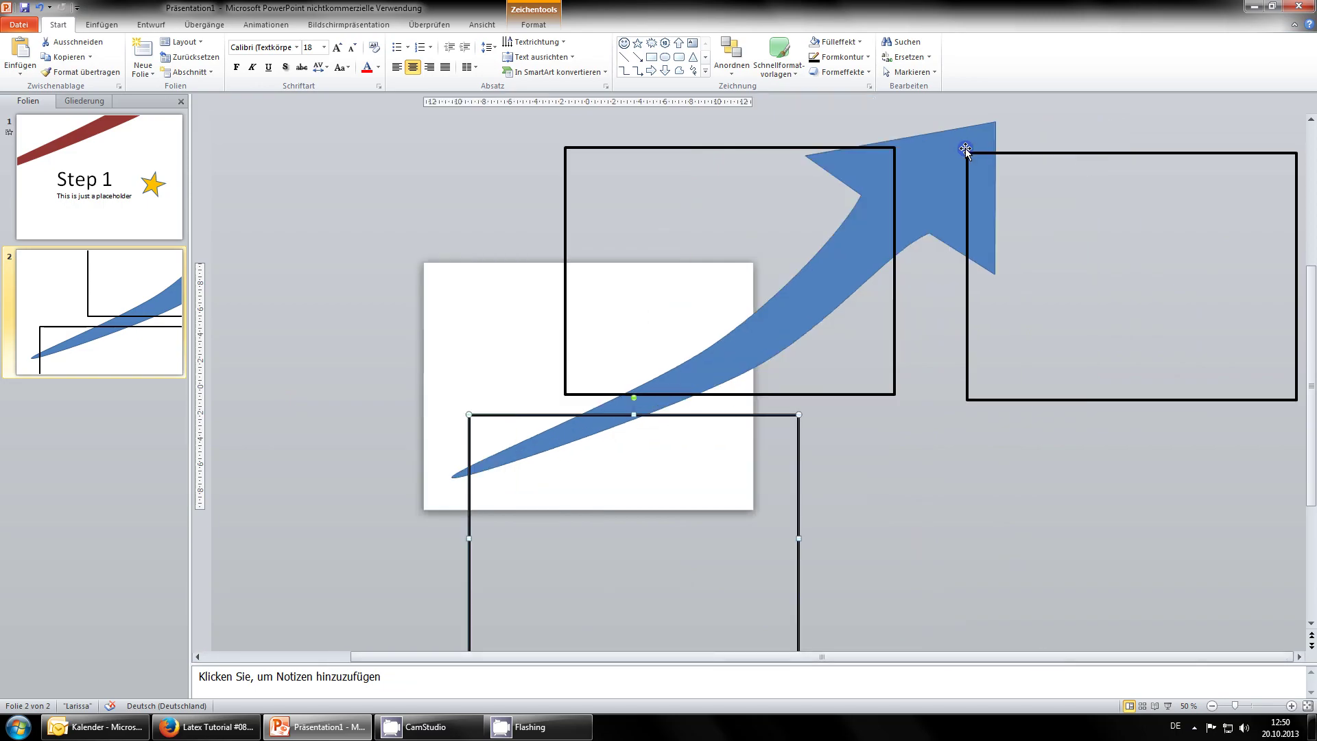
left_click(967, 352)
left_click(936, 482)
scroll(871, 442, "down", 2)
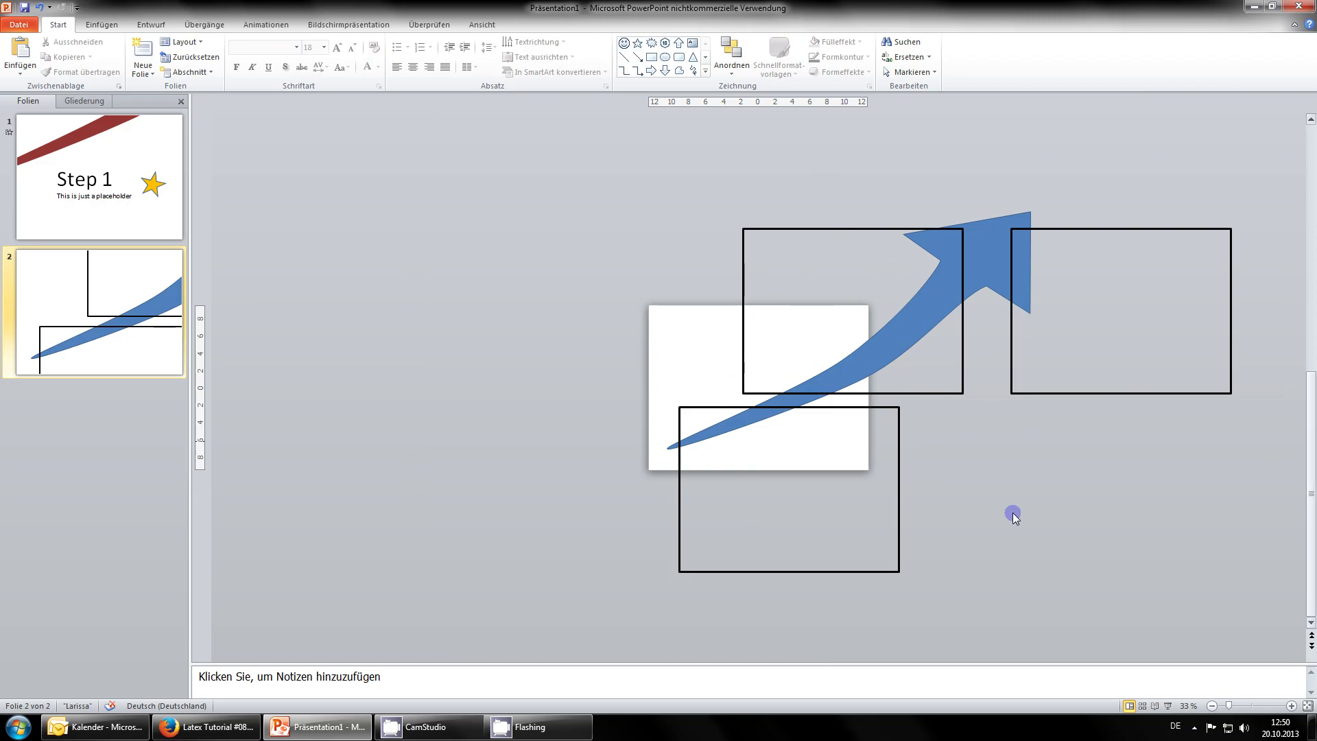
Add a text box below the arrow's tail reading 'Step 1' and 'This is just a little placeholder'.
scroll(990, 566, "up", 7)
scroll(1081, 447, "down", 4)
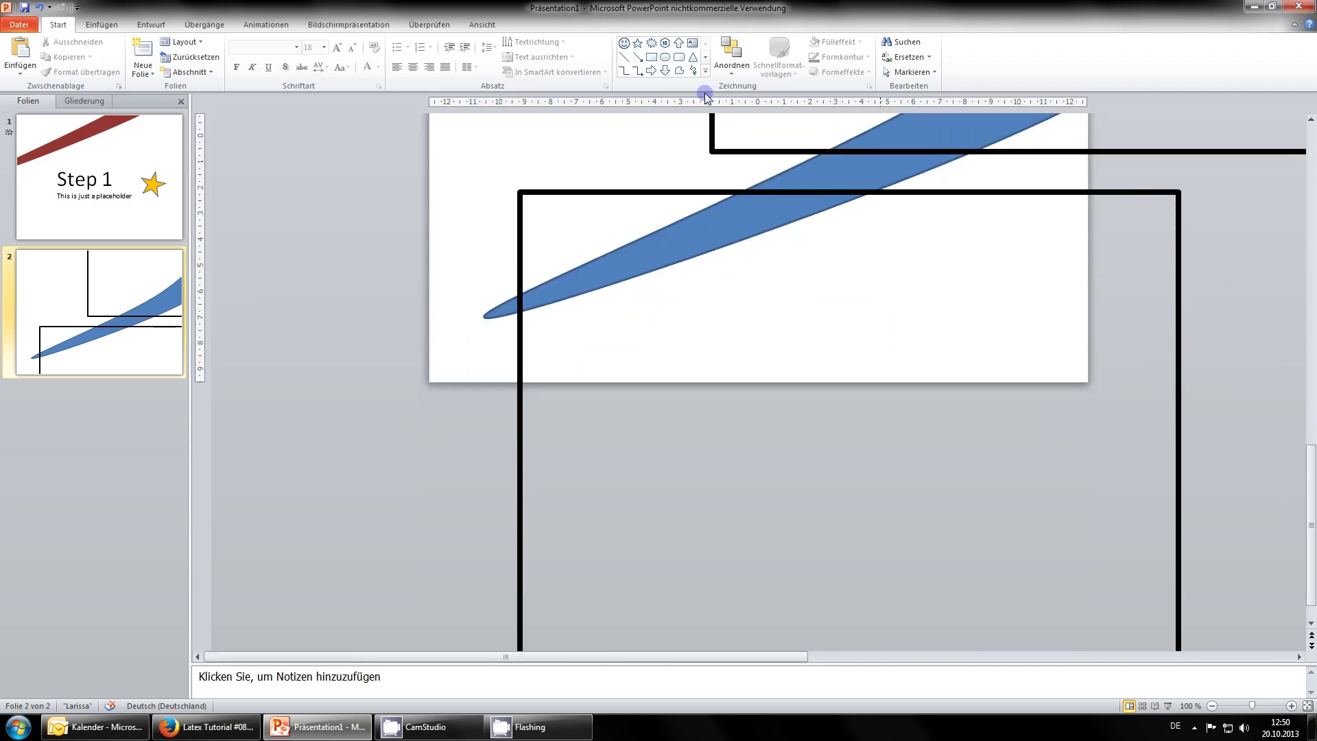
left_click(692, 42)
left_click(645, 338)
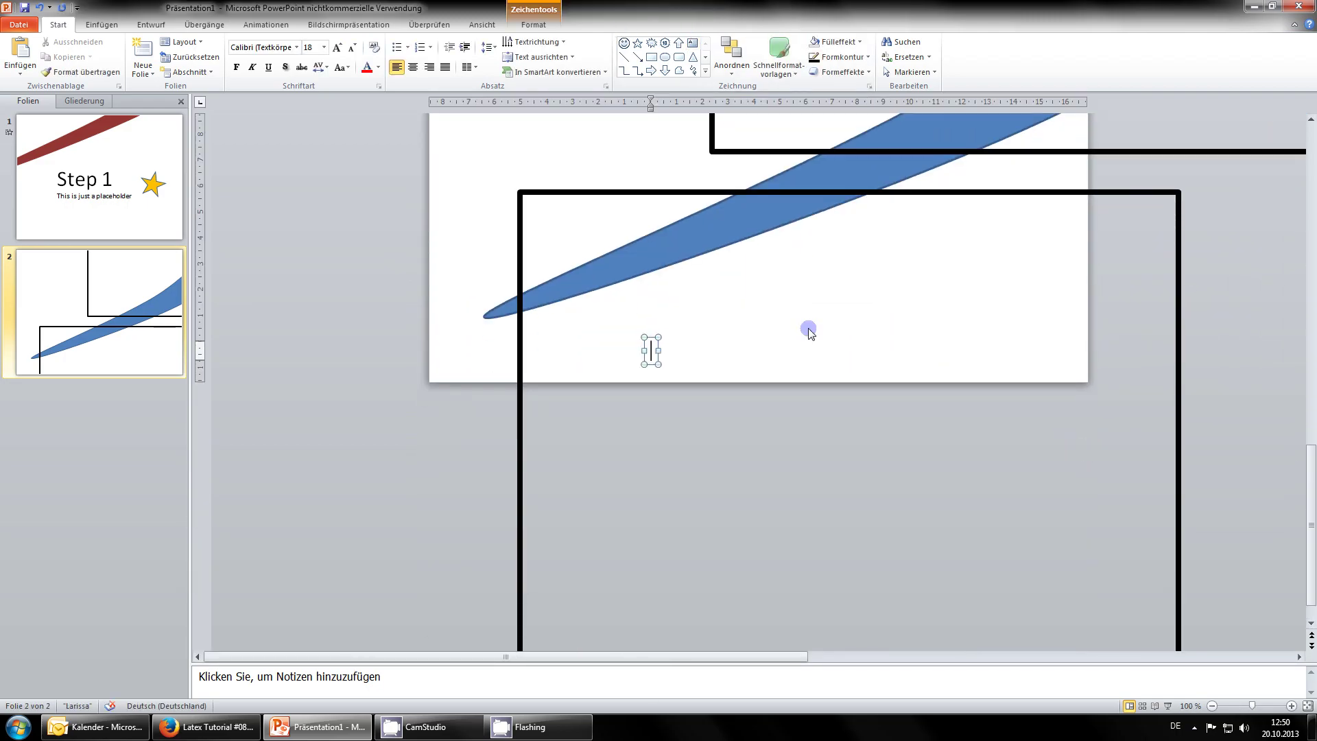
type("Step 1")
key("Return")
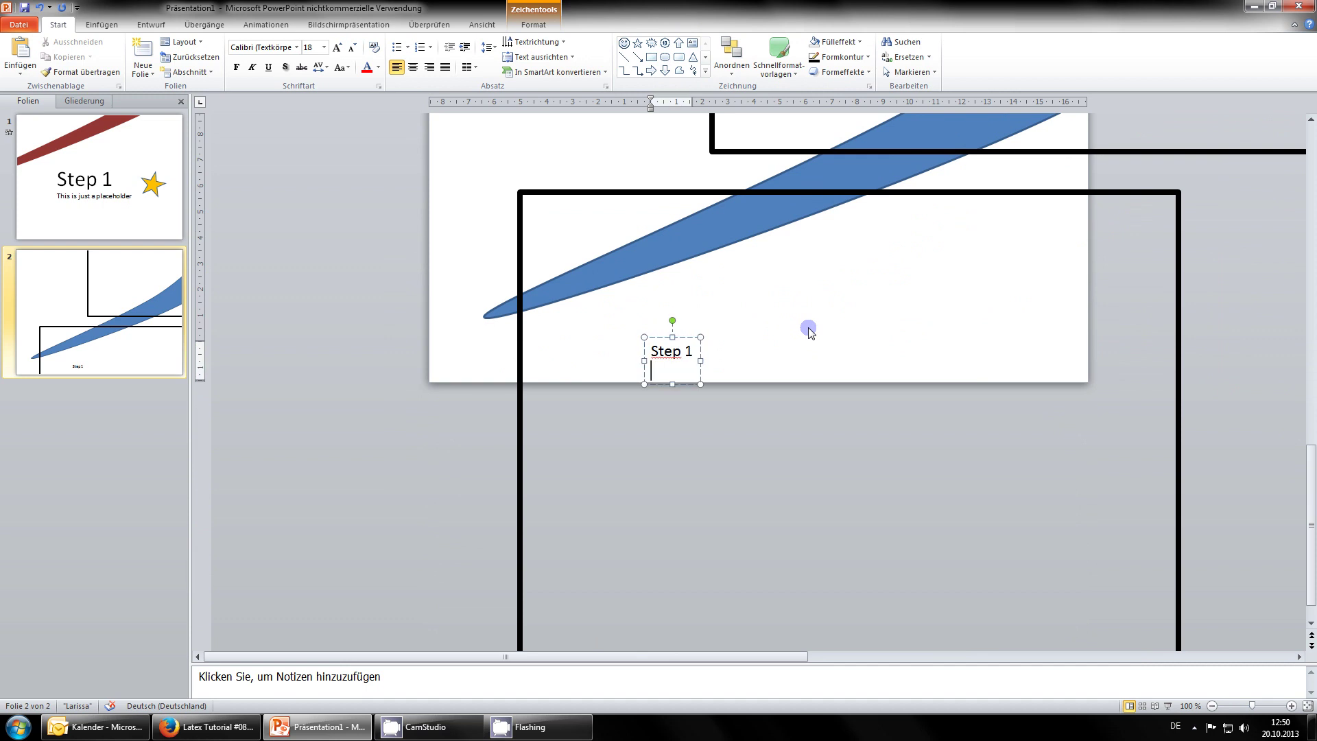
type("This is just ")
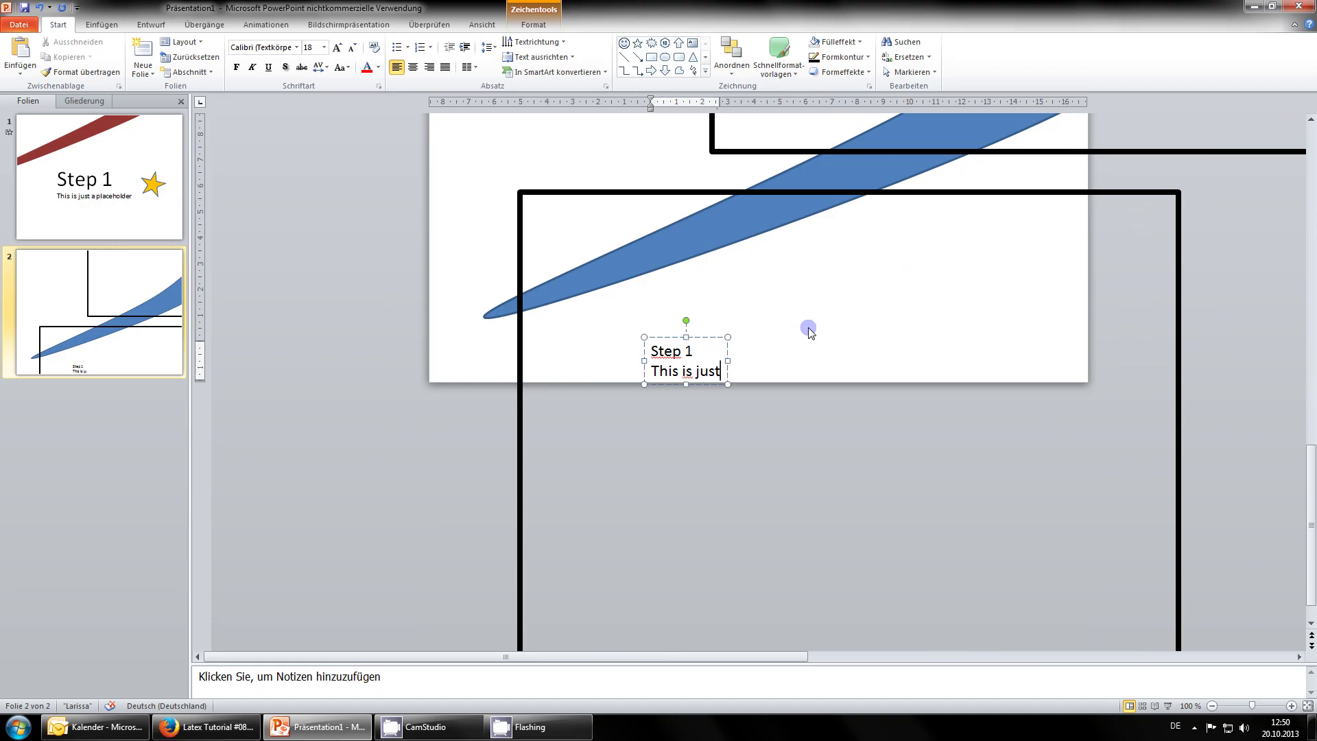
type("a little")
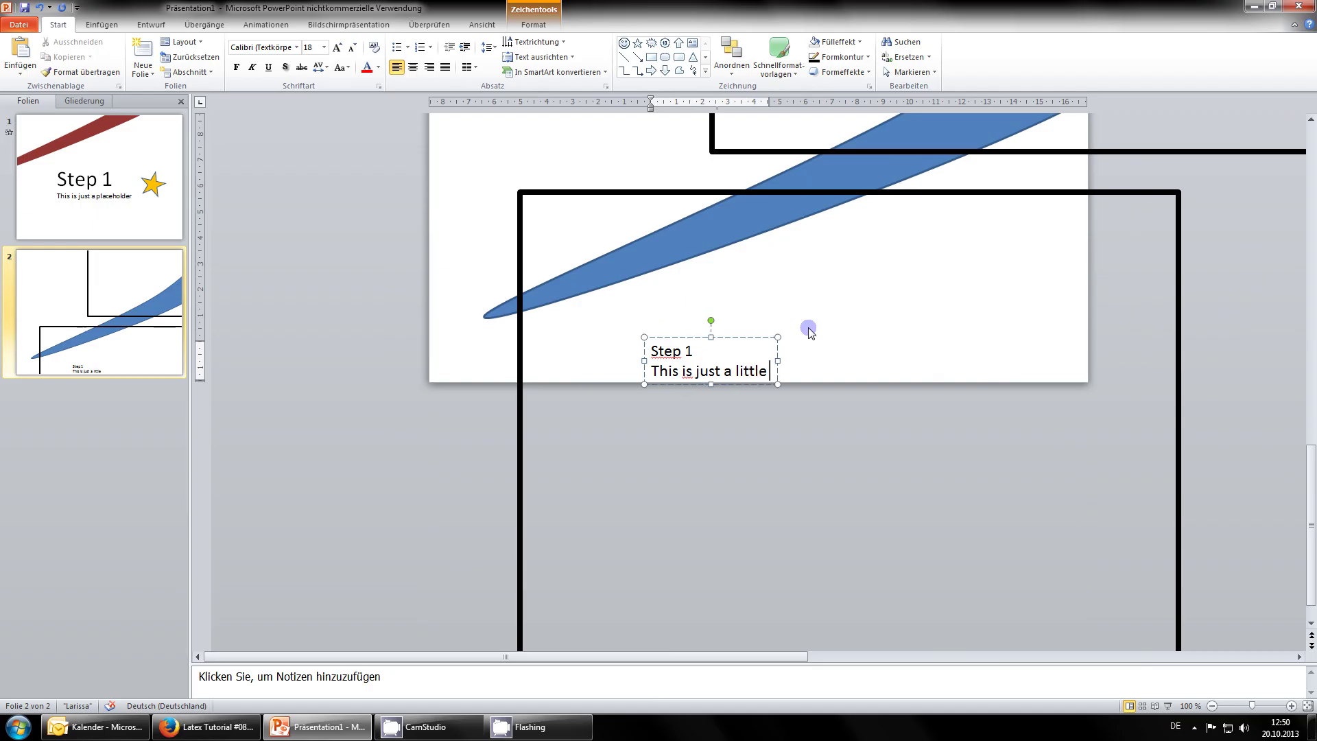
type(" placeholder")
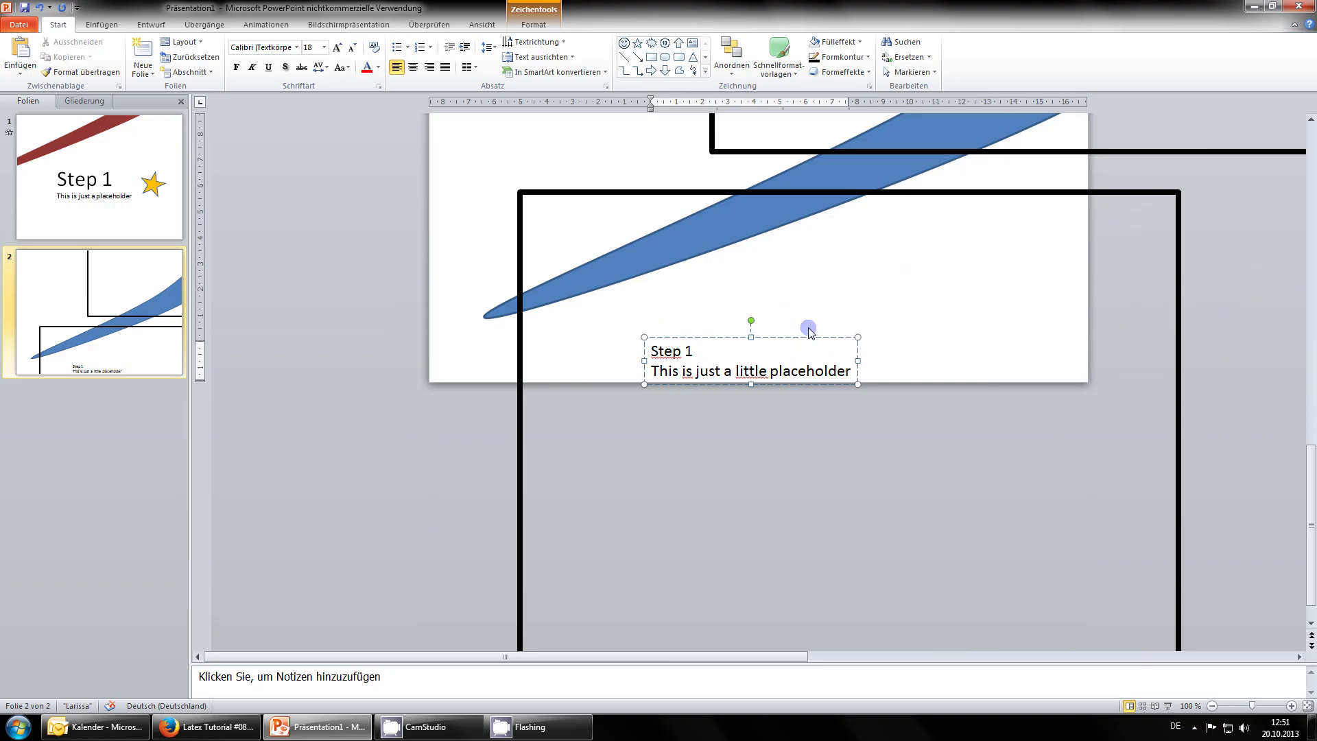
Set the text to 44 pt, the 'Step 1' heading to 80 pt, and move the box up-left.
key("ctrl+a")
left_click(325, 47)
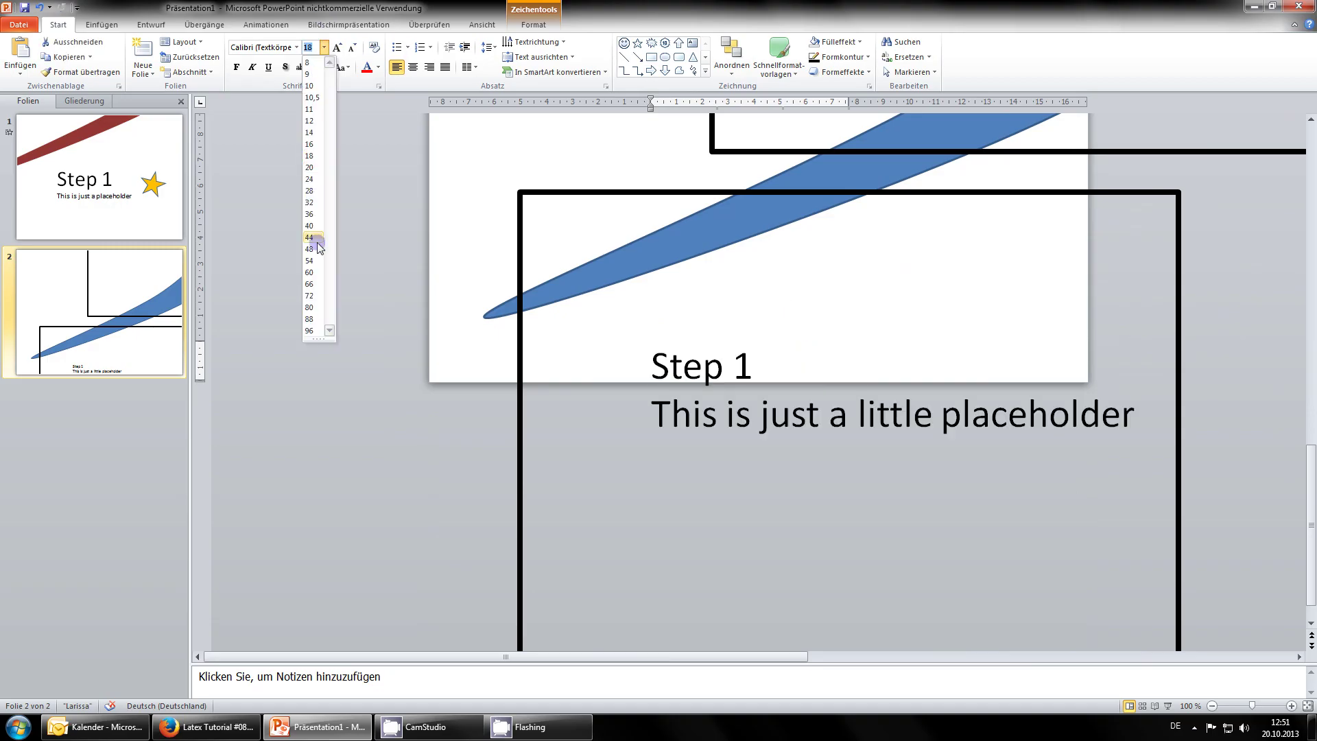
left_click(308, 236)
left_click(743, 360)
left_click_drag(743, 360, 620, 357)
left_click(324, 47)
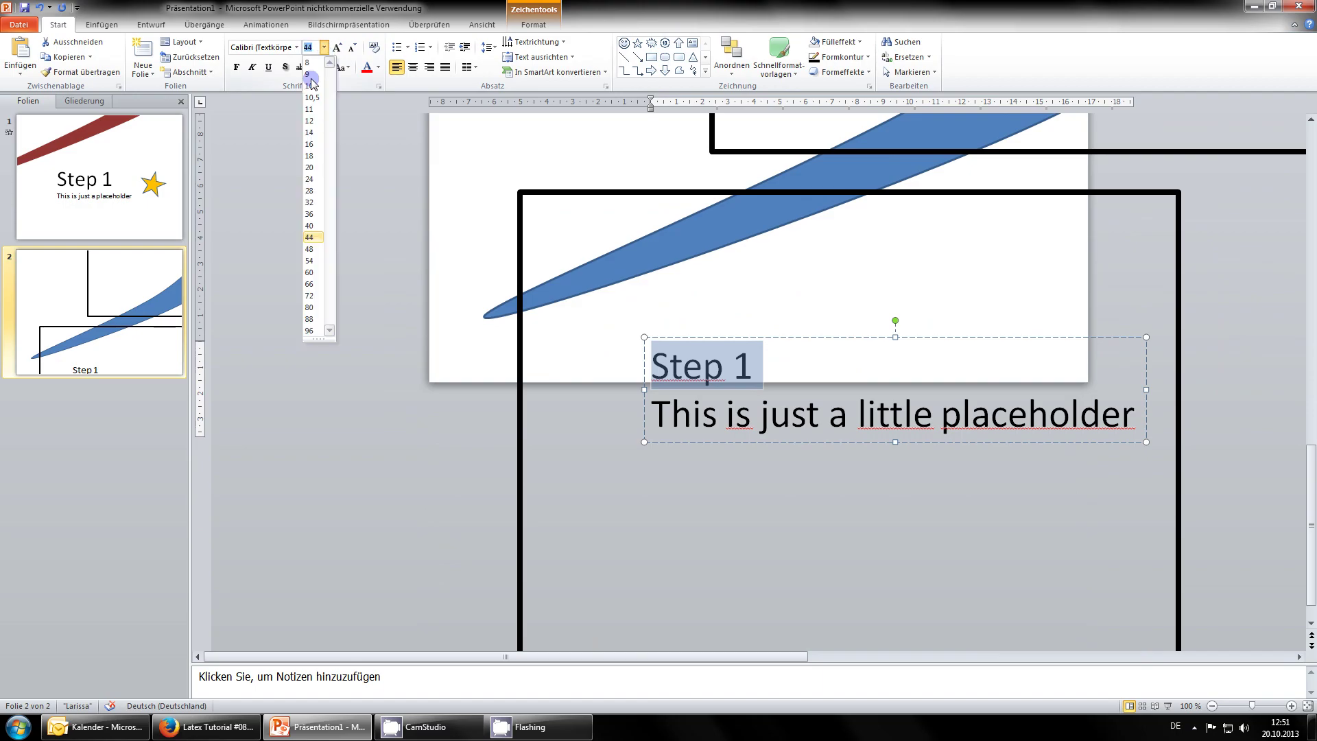
left_click(312, 308)
left_click_drag(779, 337, 727, 323)
left_click(968, 253)
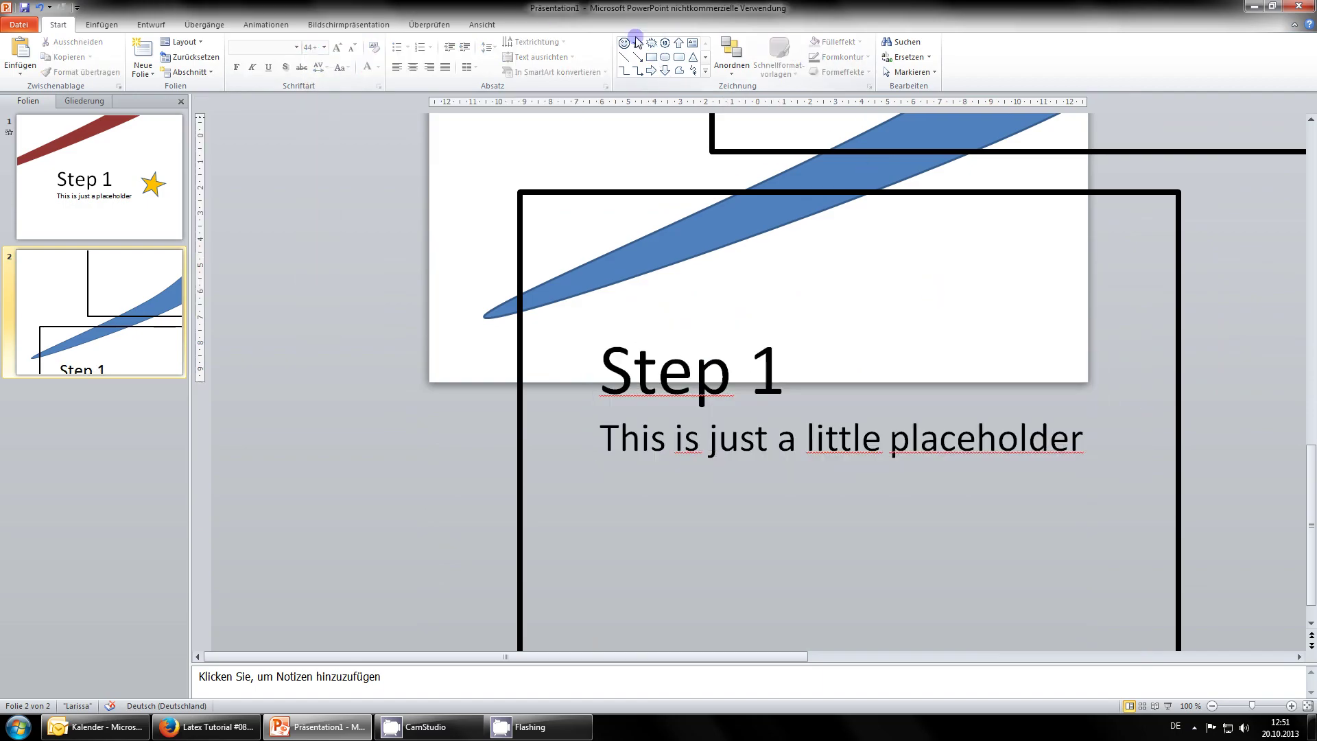
Draw a 5-point star below the Step 1 text and make a tilted copy to its left.
left_click(636, 45)
left_click_drag(907, 497, 1007, 594)
mouse_move(958, 496)
left_mouse_down()
mouse_move(851, 500)
mouse_move(877, 611)
left_mouse_up()
key("ctrl+d")
Place a third star up and right of Step 1 and tilt it.
left_click_drag(862, 559, 1037, 329)
mouse_move(1037, 259)
left_mouse_down()
mouse_move(1053, 267)
mouse_move(1026, 258)
left_mouse_up()
left_click(778, 367)
scroll(349, 367, "down", 2)
scroll(350, 367, "down", 1)
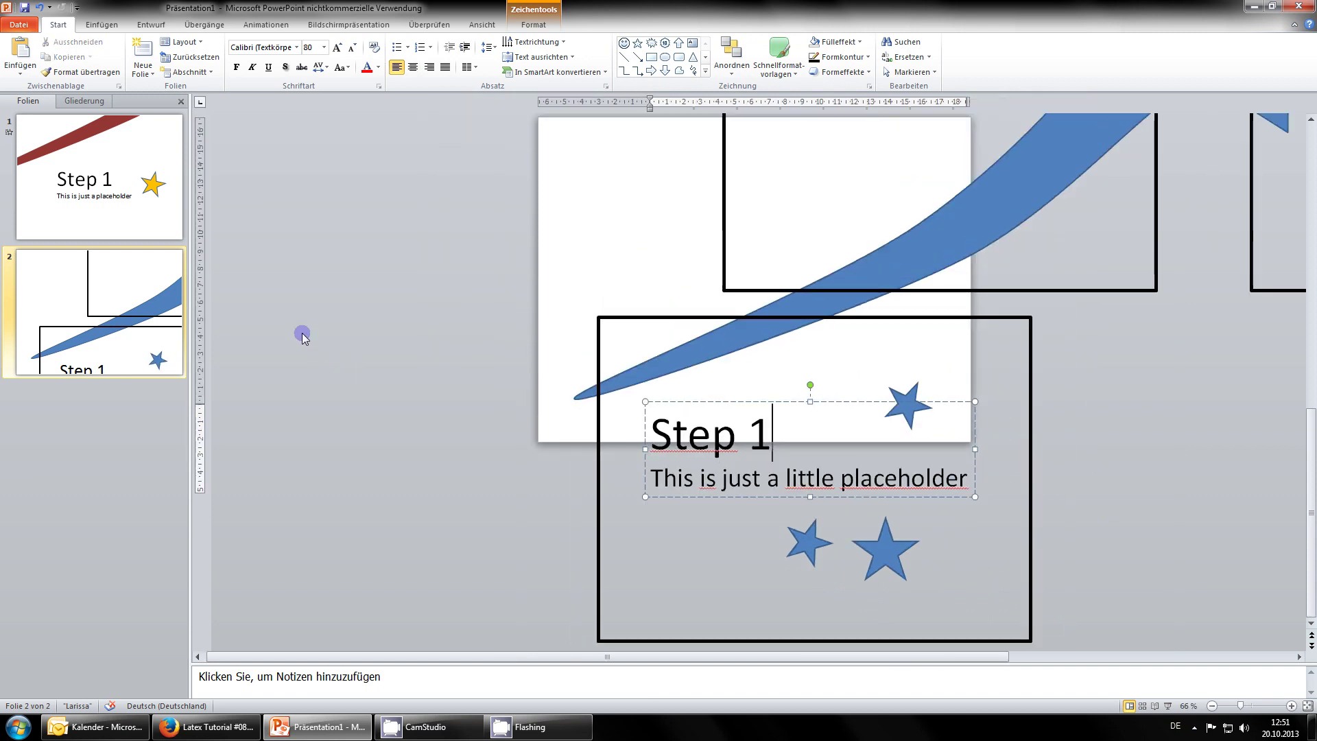
left_click_drag(517, 659, 978, 615)
left_click(832, 450)
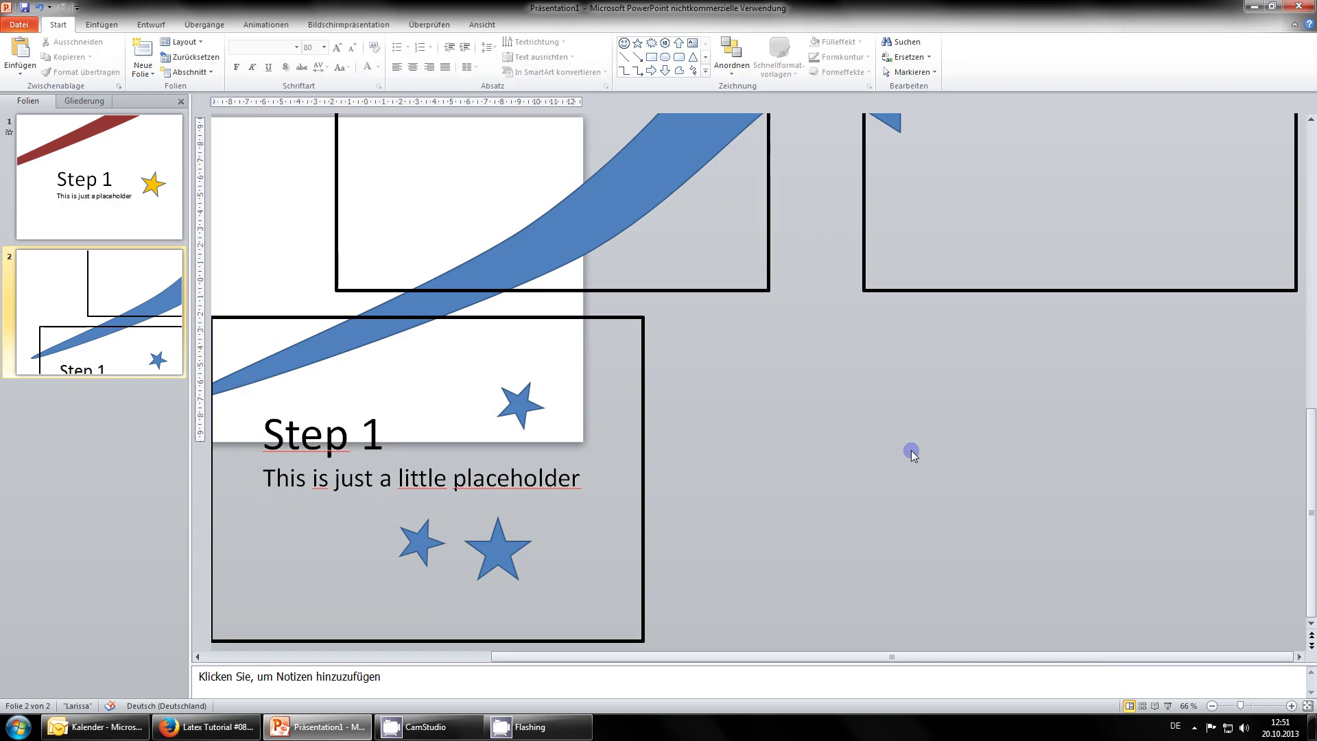
Duplicate the Step 1 text box and its stars and move the copy into the upper frame.
scroll(832, 450, "down", 3)
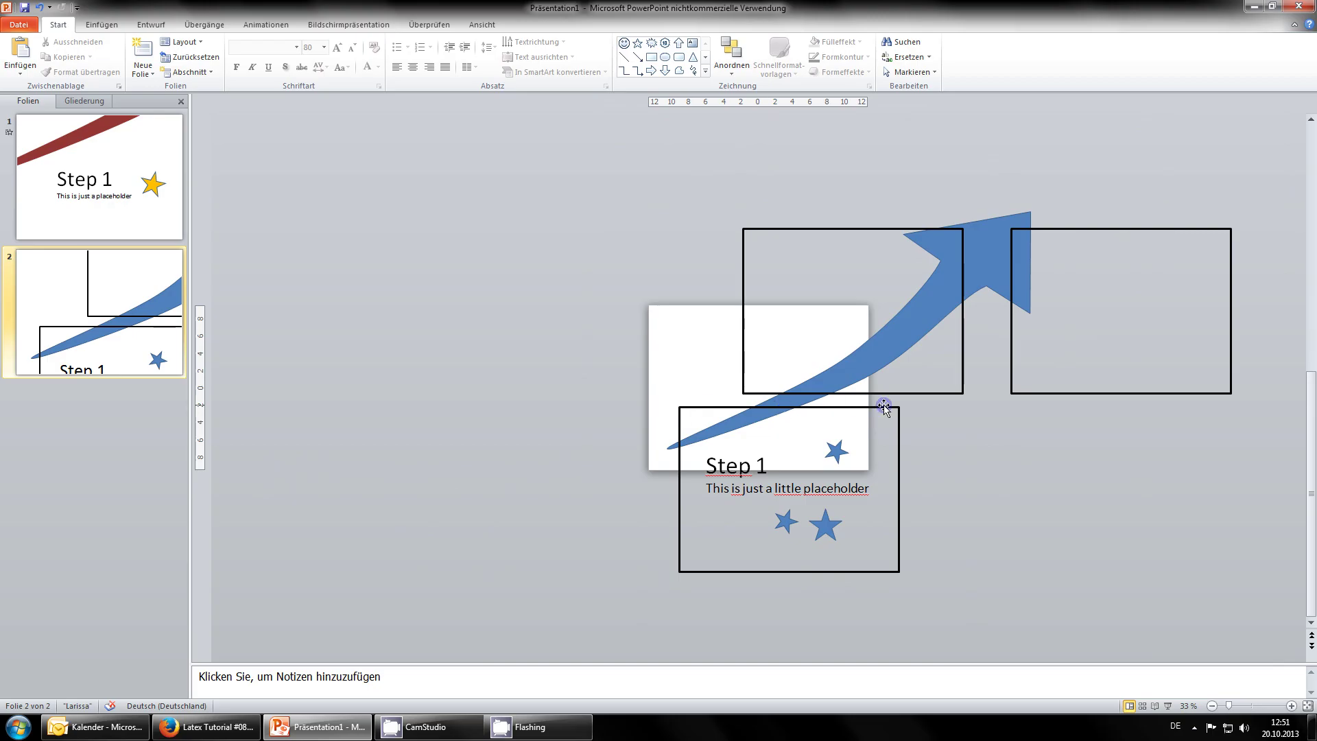
left_click(898, 415)
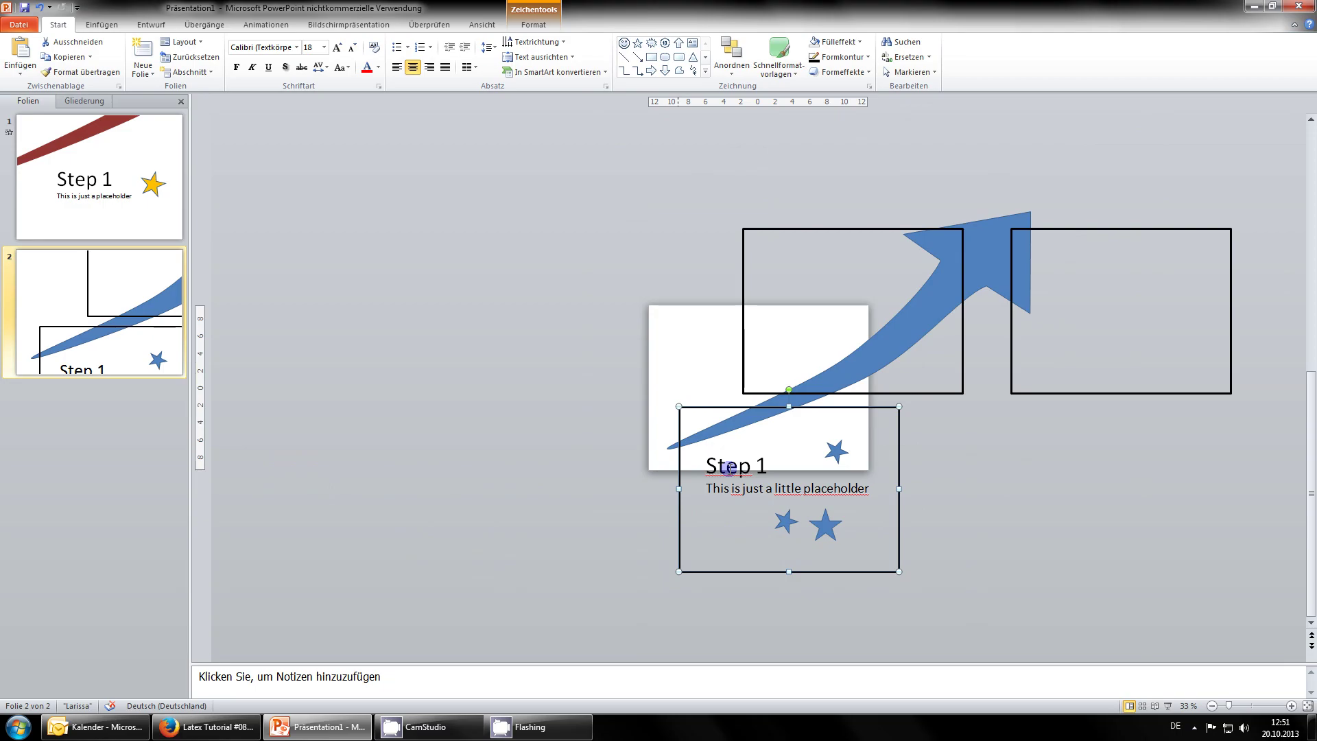
left_click(732, 448)
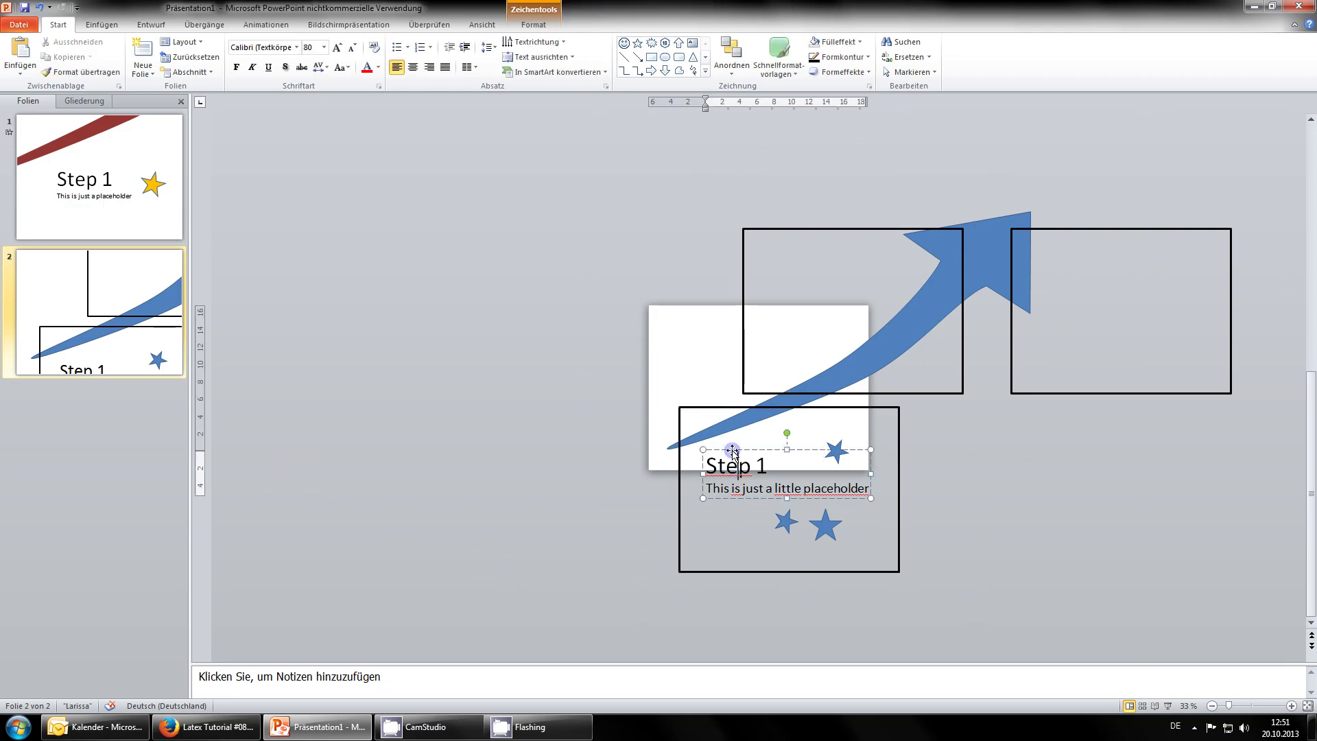
left_click_drag(733, 450, 731, 447)
left_click_drag(886, 426, 689, 560)
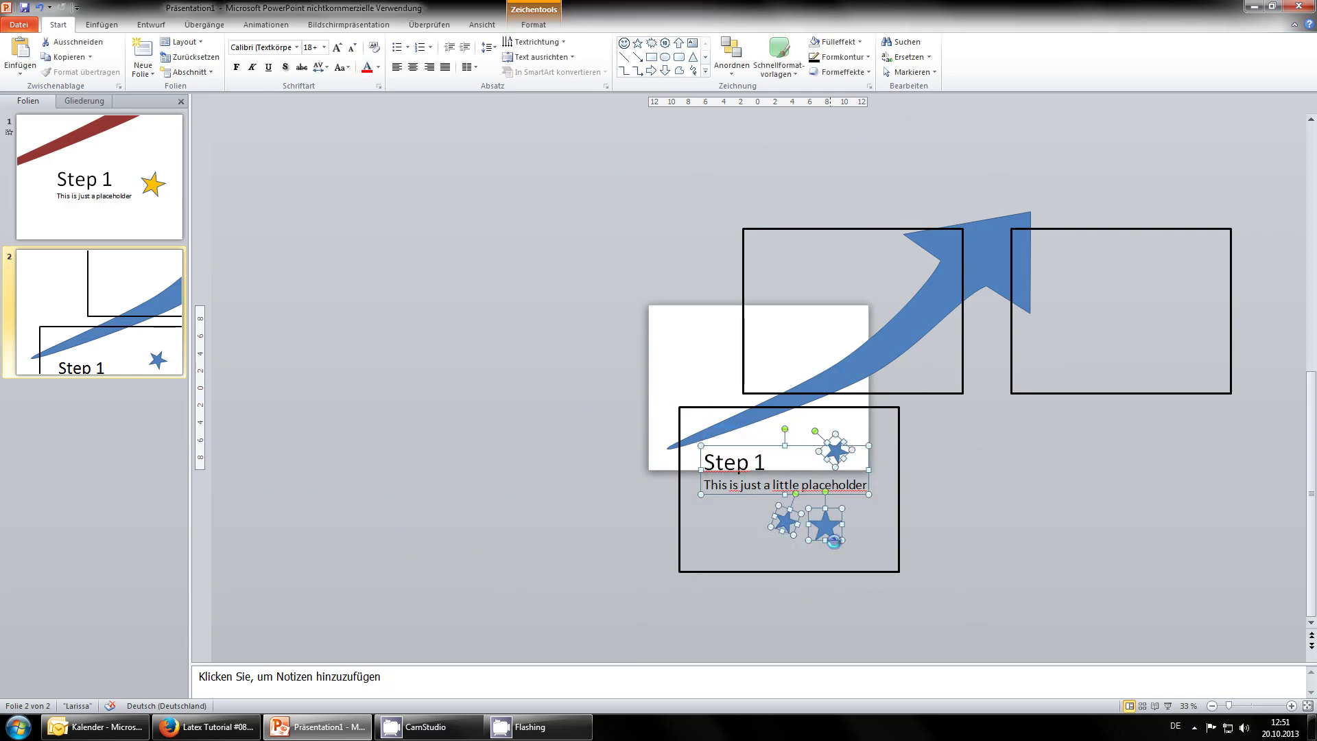
key("ctrl+d")
left_click_drag(830, 531, 881, 334)
Change the copied heading to 'Step 2', insert 'another' before 'little', and copy the small star.
left_click(823, 273)
double_click(819, 273)
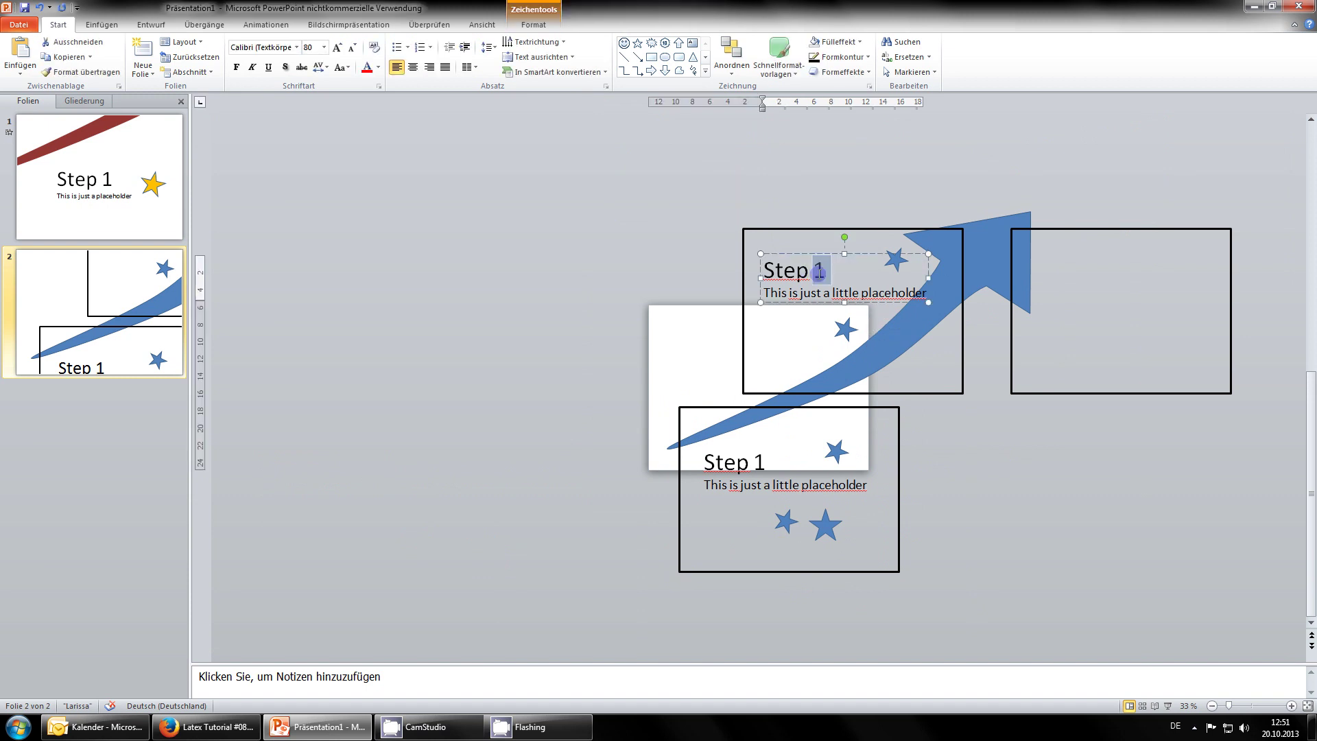
type("2")
left_click(869, 329)
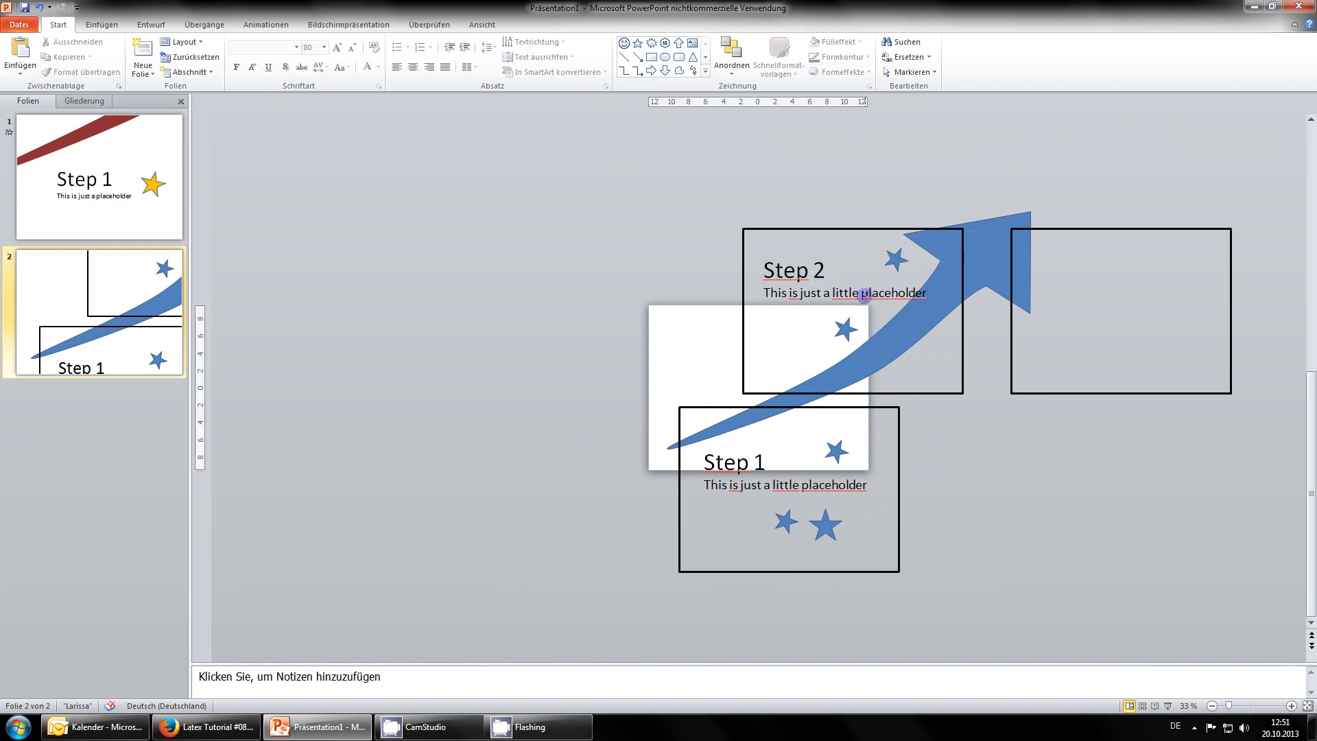
left_click(831, 288)
type("another")
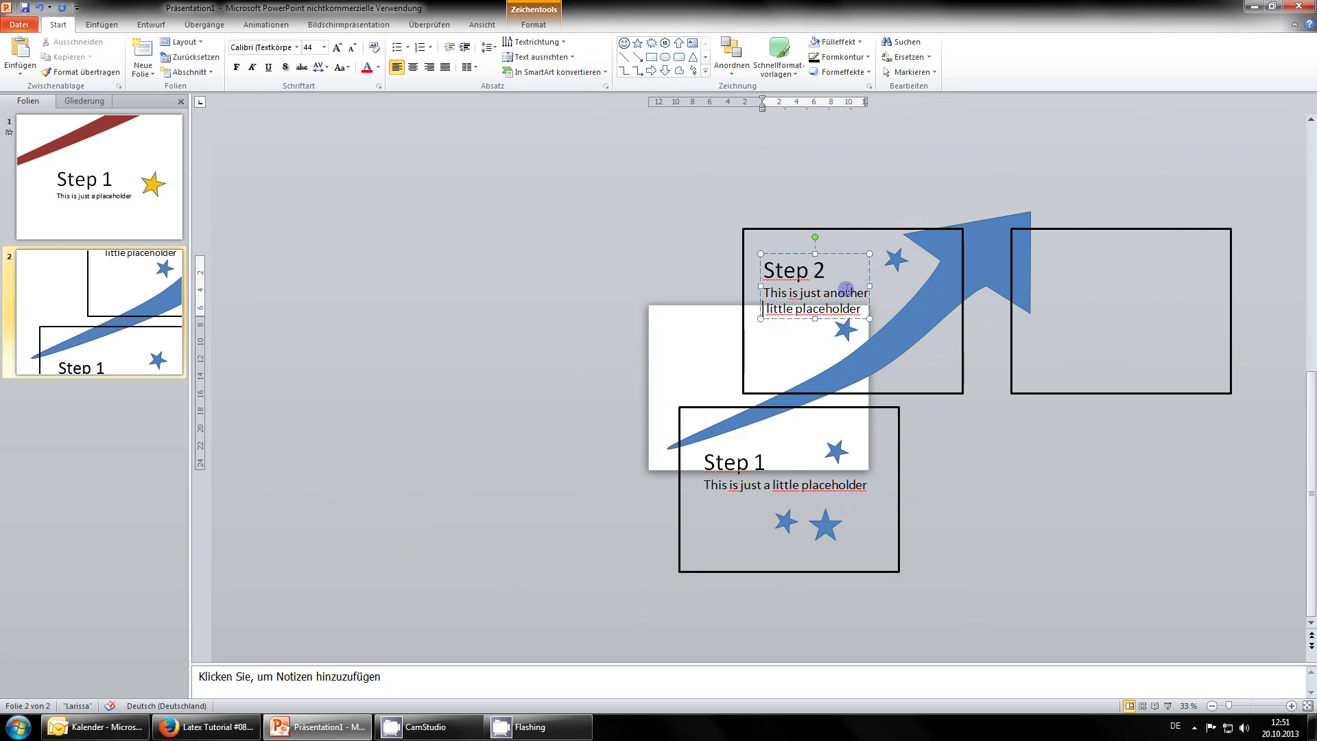
left_click_drag(847, 332, 827, 336)
Move the small star beside the arrow next to the other star.
left_click(868, 332)
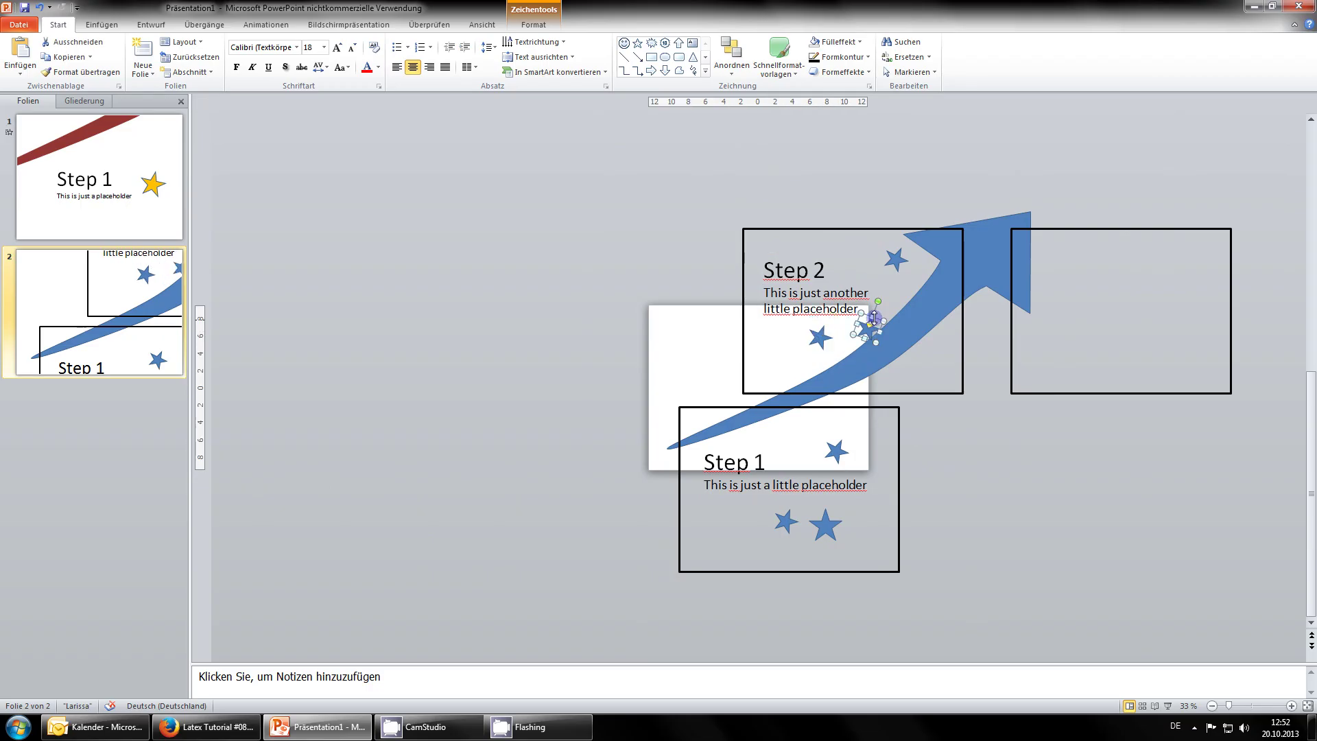
left_click_drag(868, 332, 788, 354)
left_click(960, 412)
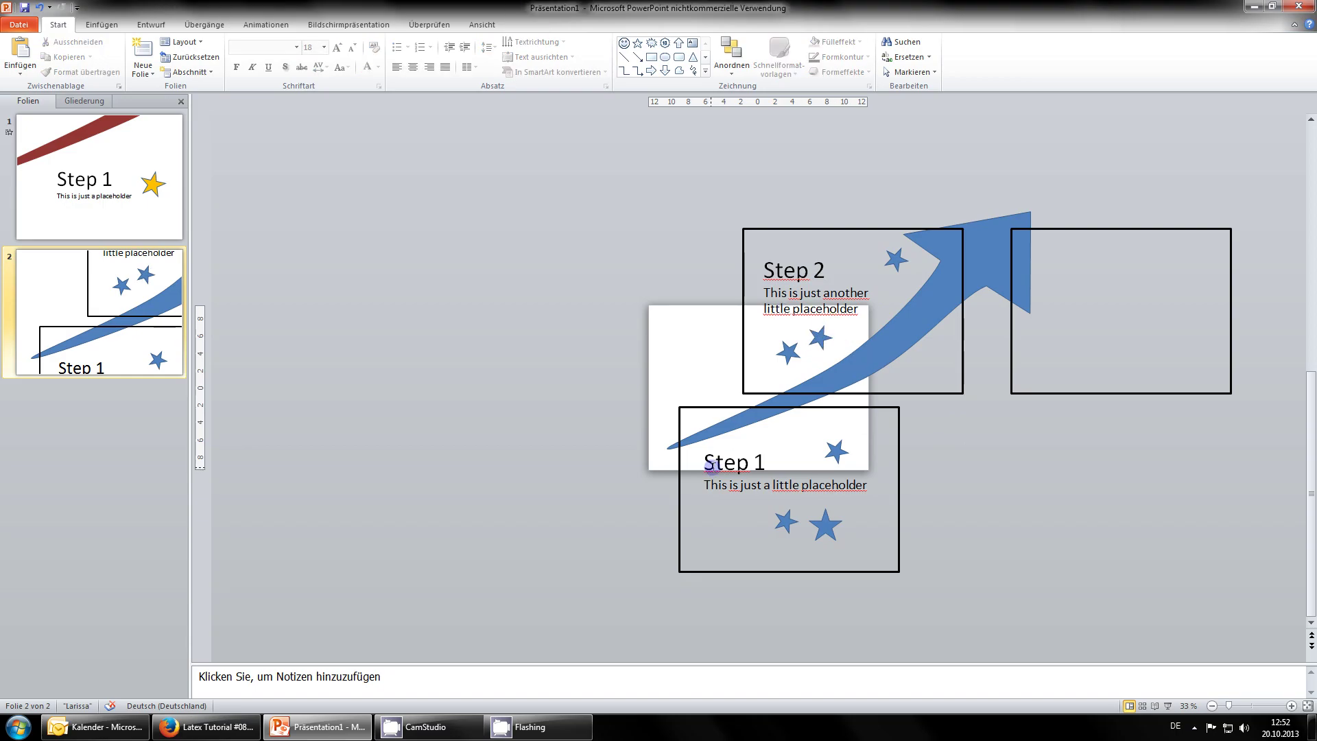
Copy the Step 1 text box with its three stars into the empty right-hand frame.
left_click(711, 466)
left_click(835, 451, "shift")
left_click(825, 524, "shift")
left_click(786, 521, "shift")
key("ctrl+c")
key("ctrl+v")
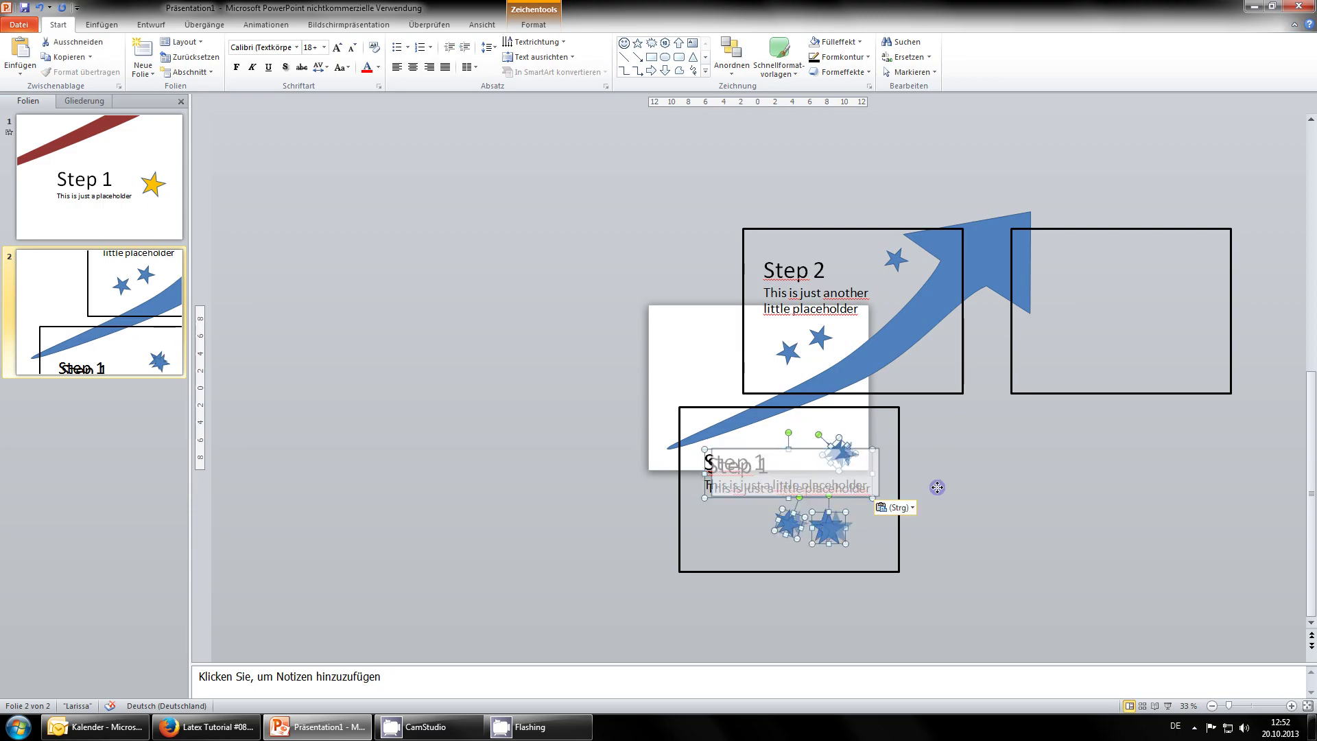
left_click_drag(937, 487, 1088, 298)
Retitle the copy 'Step 3', then move and tilt its stars.
left_click(1088, 298)
double_click(1092, 279)
type("3")
left_click_drag(1120, 343, 1070, 332)
left_click(1086, 353)
left_click(1029, 446)
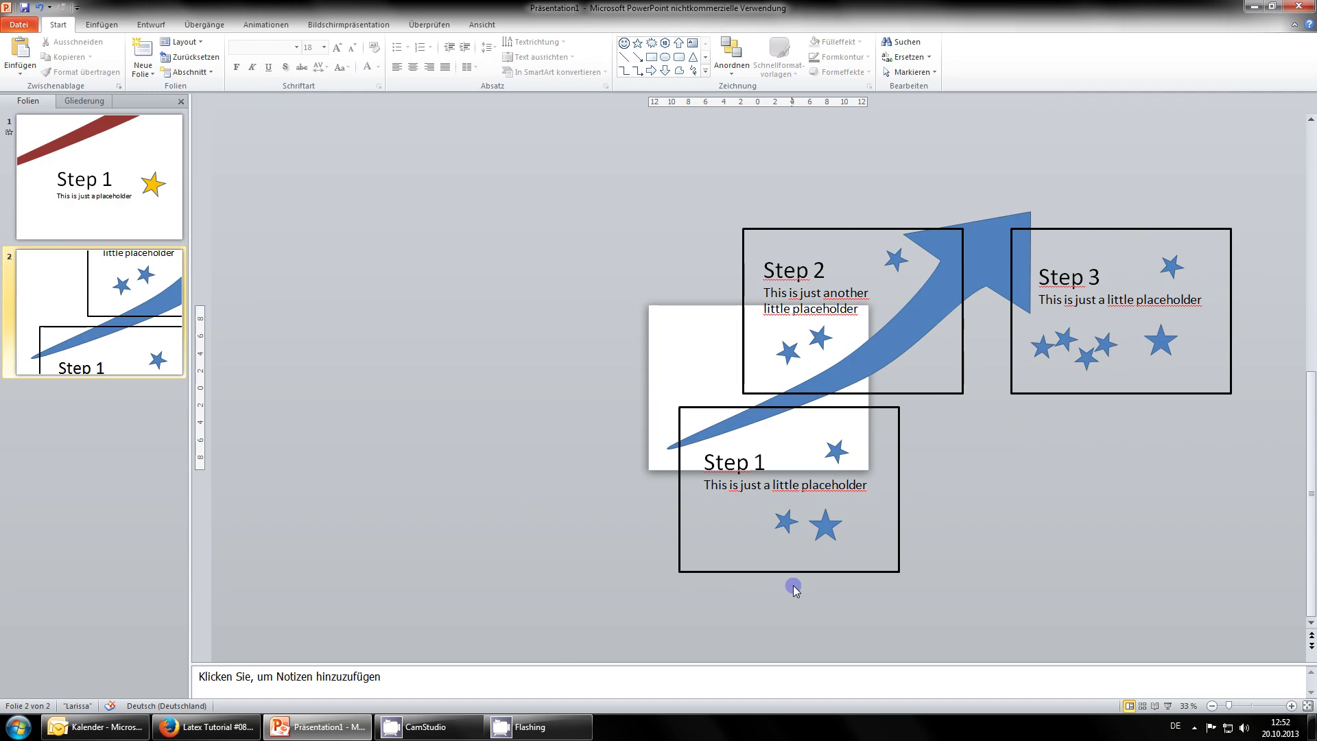
Shift the Step 3 text box slightly to the right.
left_click(1085, 267)
left_click(1087, 262)
left_click_drag(1088, 262, 1090, 262)
left_click(1080, 180)
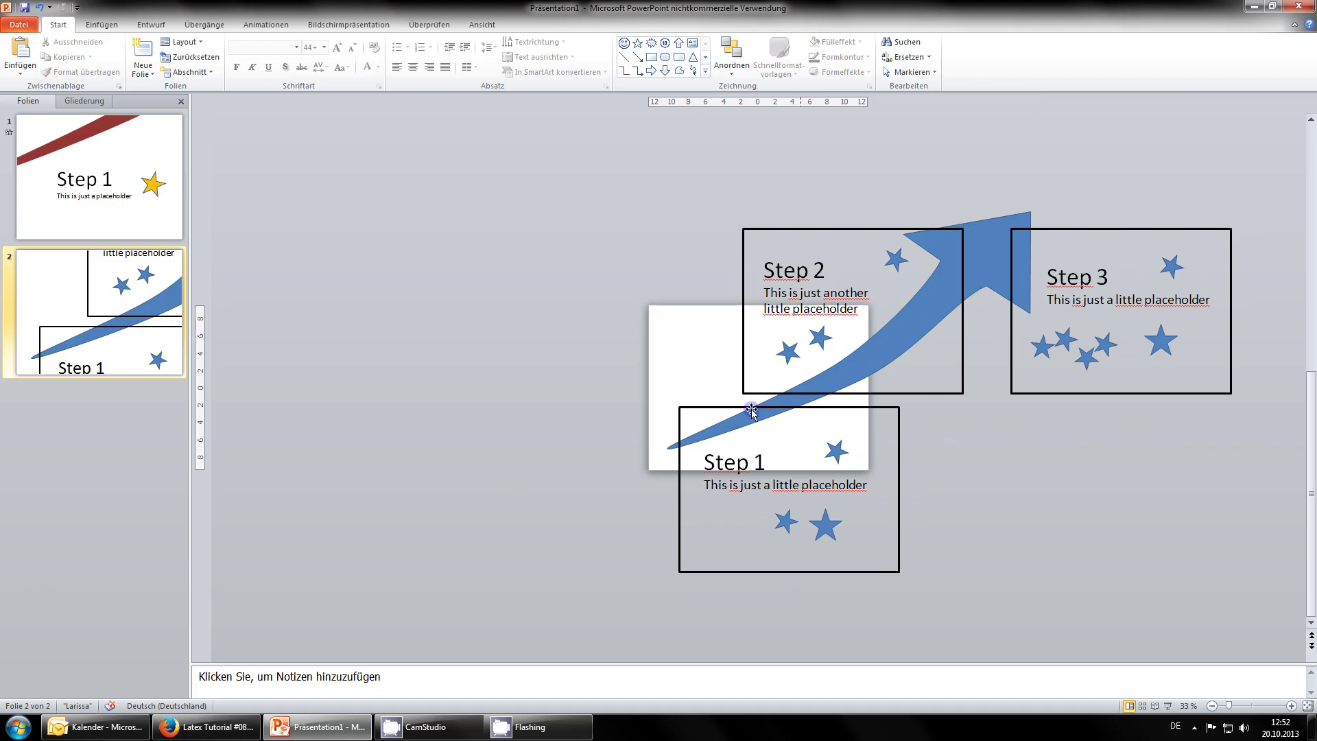
Delete the black Step 1, Step 2 and Step 3 frame rectangles.
left_click(685, 405)
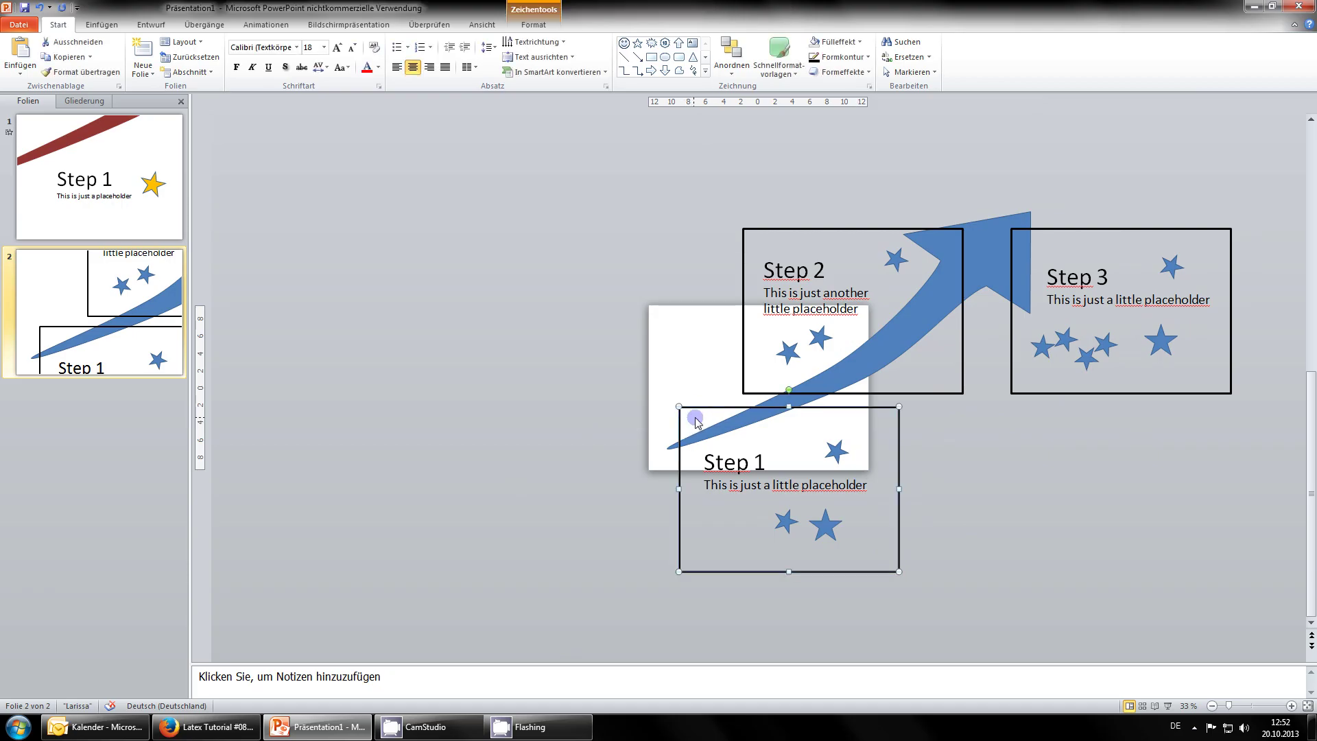
left_click(850, 226)
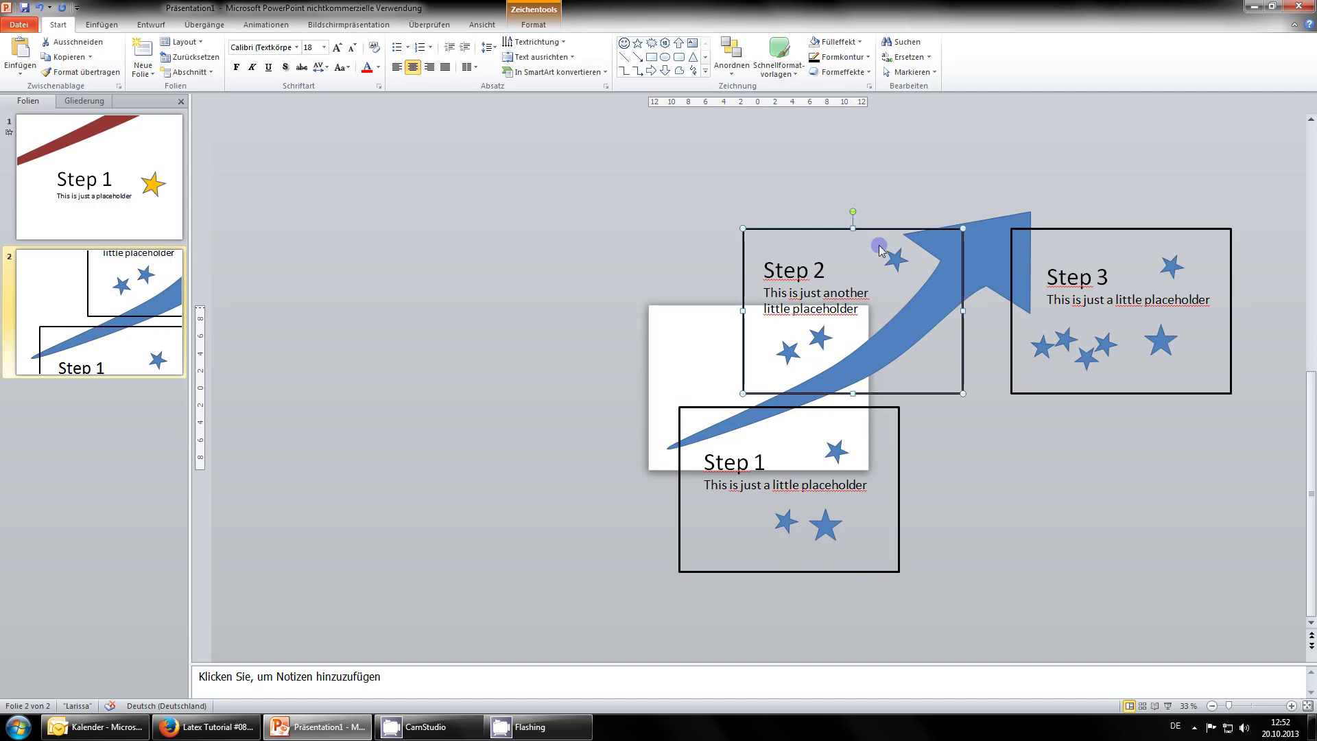
left_click(1101, 229)
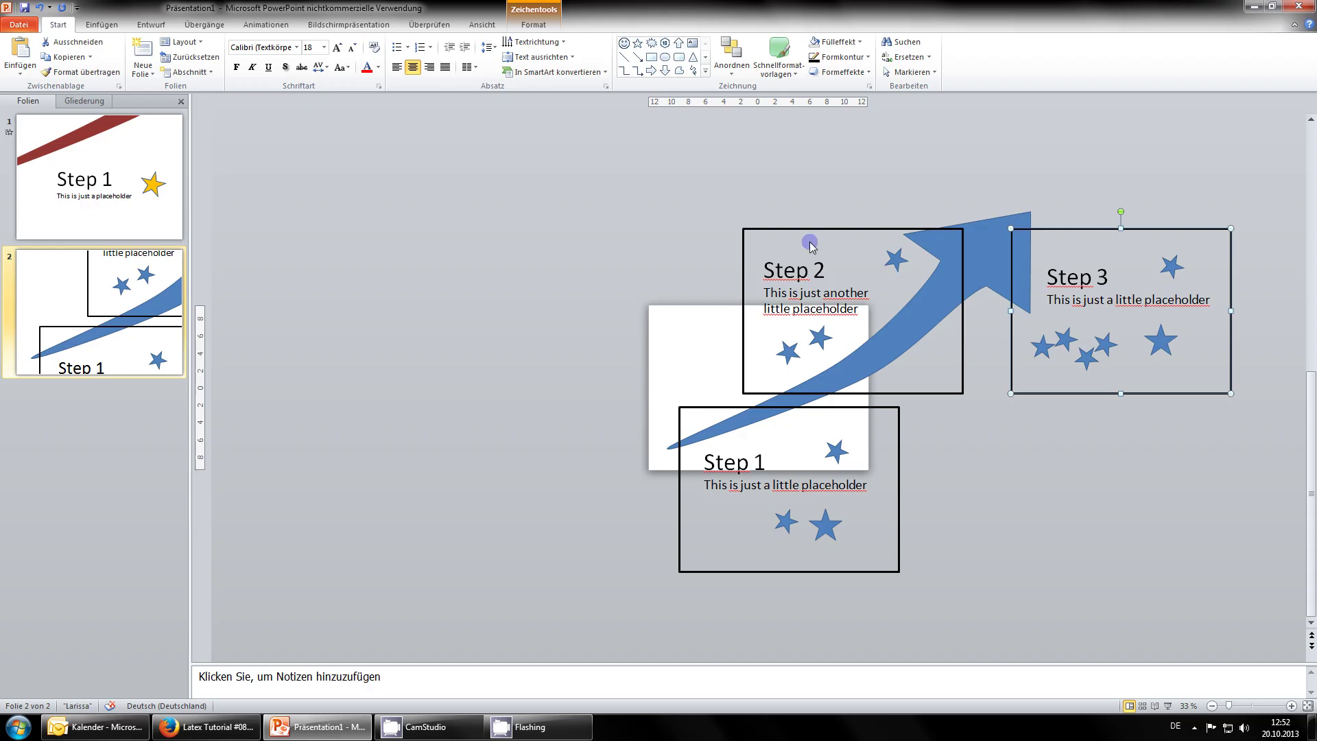
left_click(826, 273)
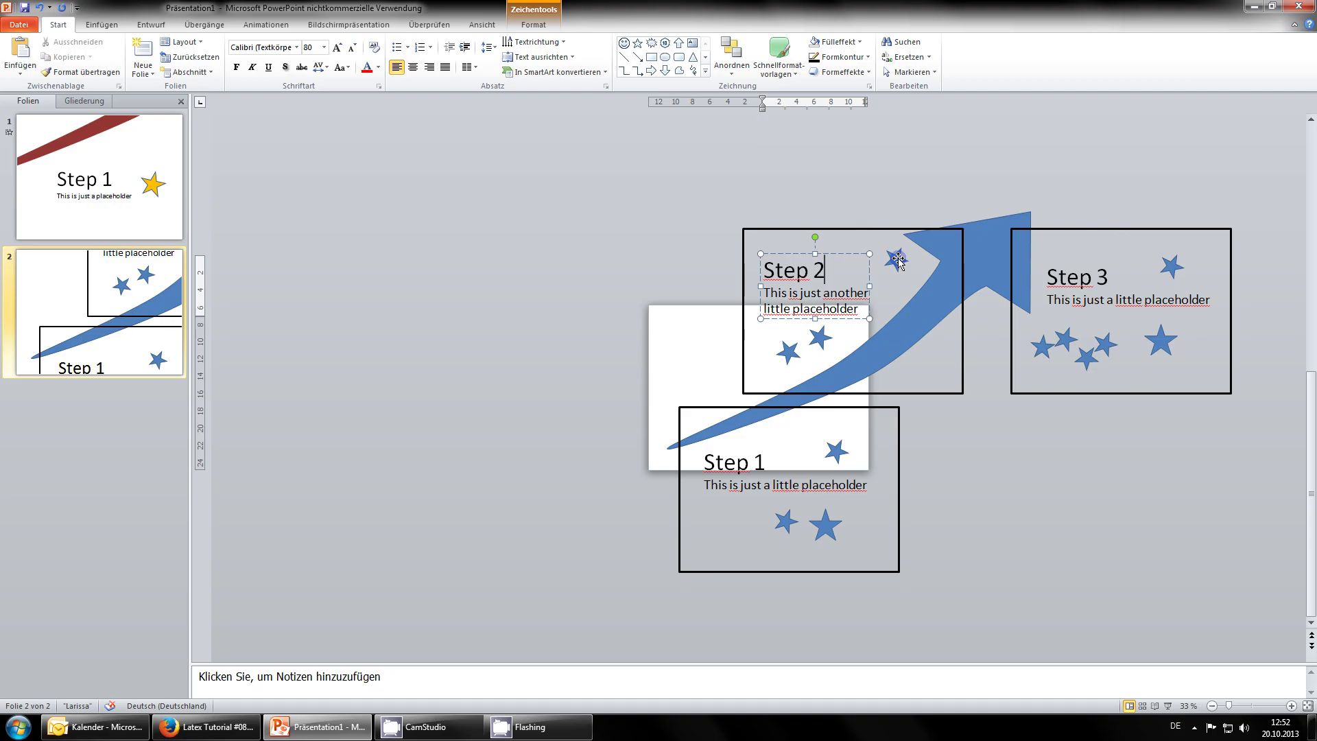
left_click(845, 229)
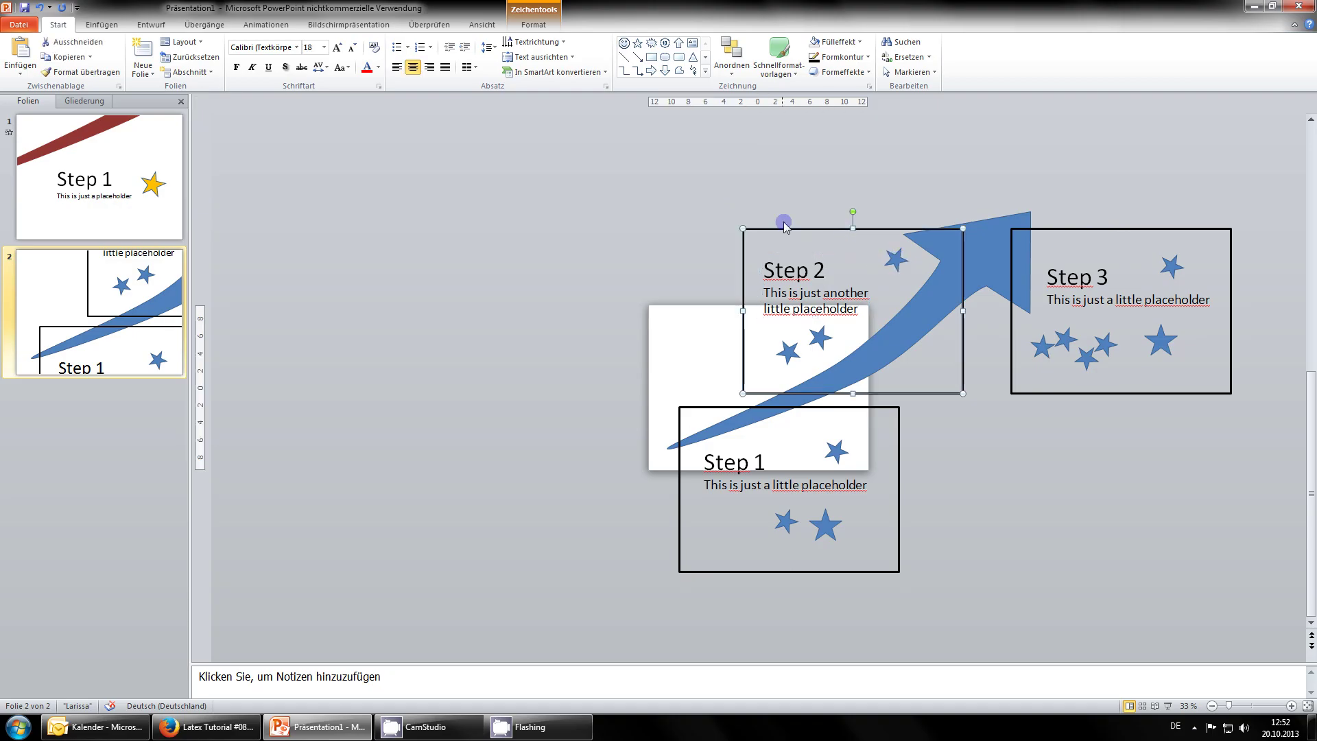
left_click(898, 433, "shift")
key("Delete")
left_click(1108, 232)
key("Delete")
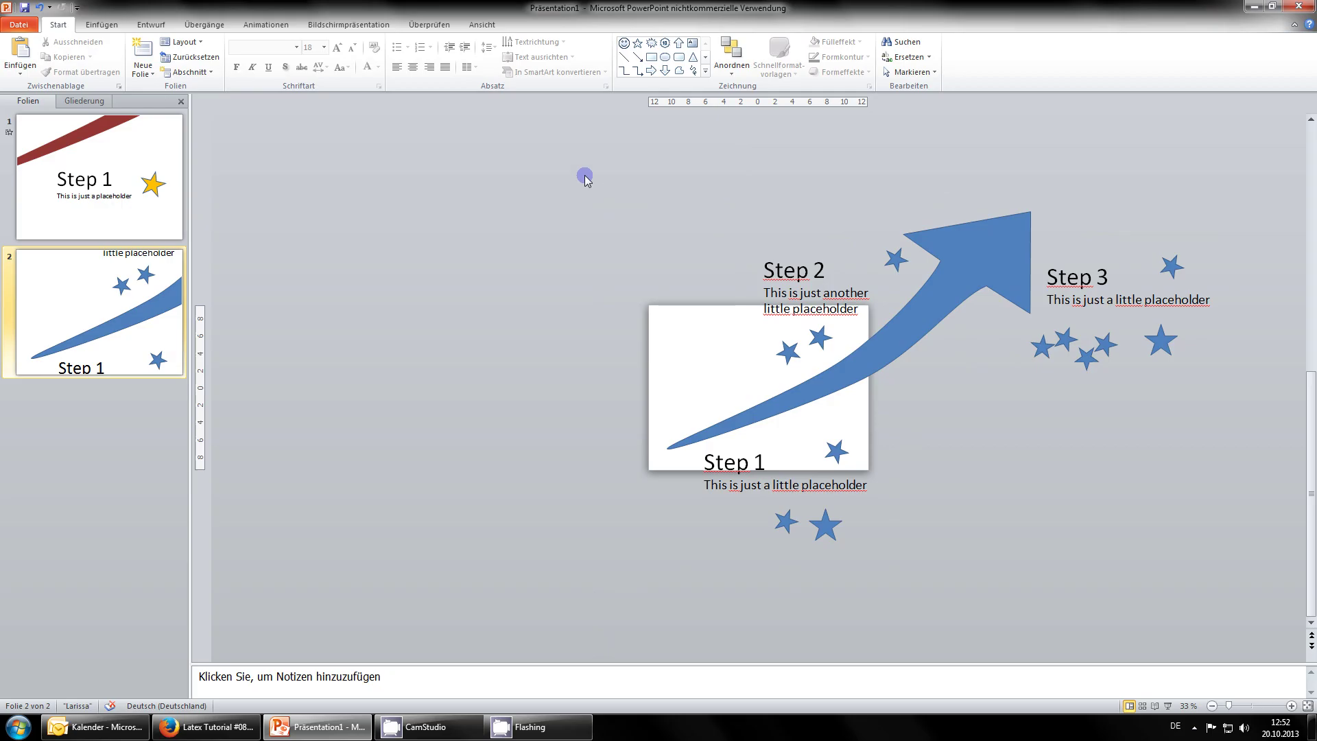
Marquee-select the arrow, stars and step texts and group them into one object.
left_click_drag(597, 170, 1267, 575)
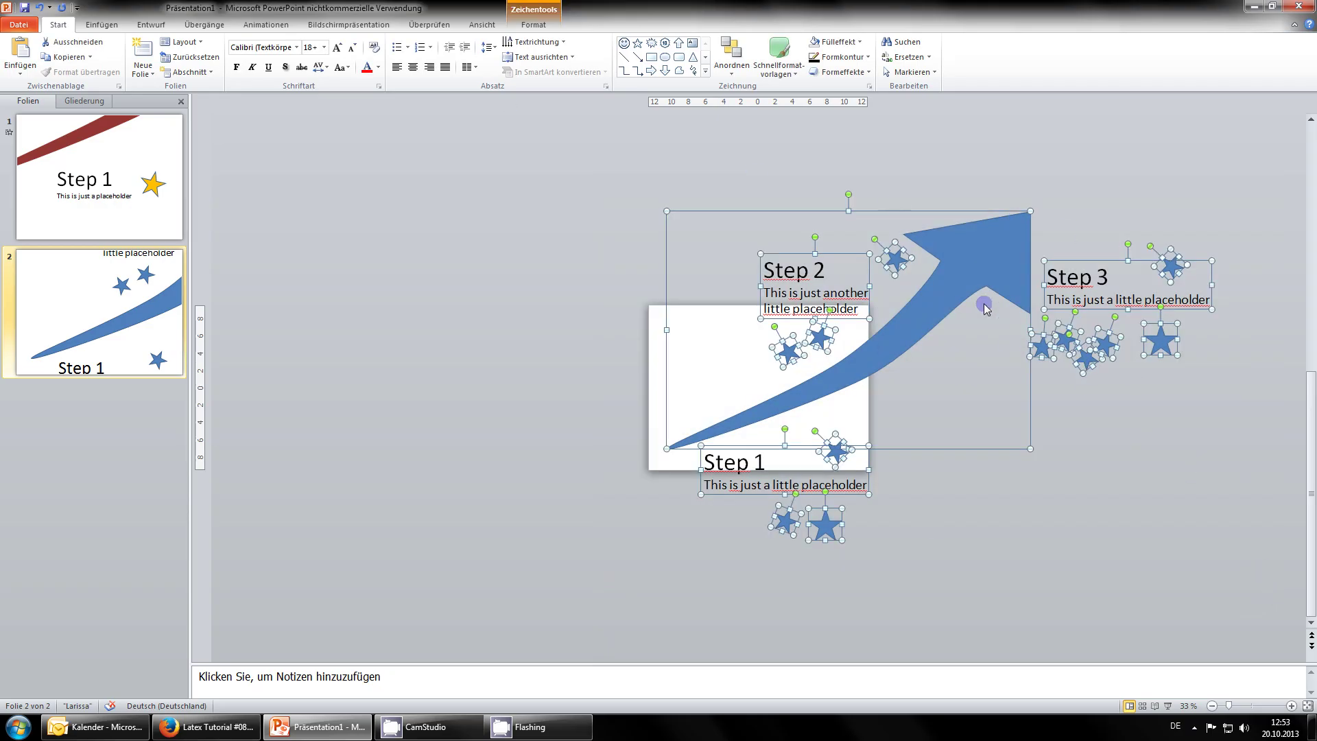
right_click(908, 320)
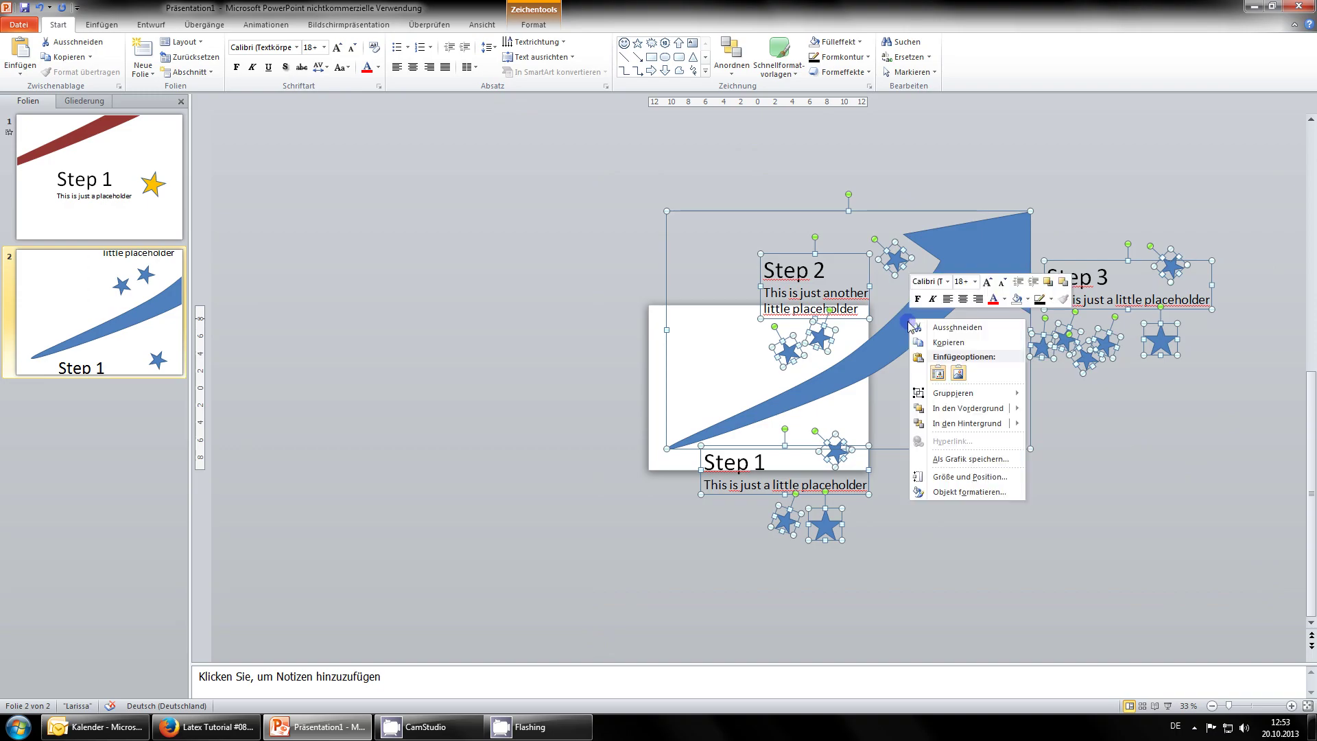
mouse_move(932, 395)
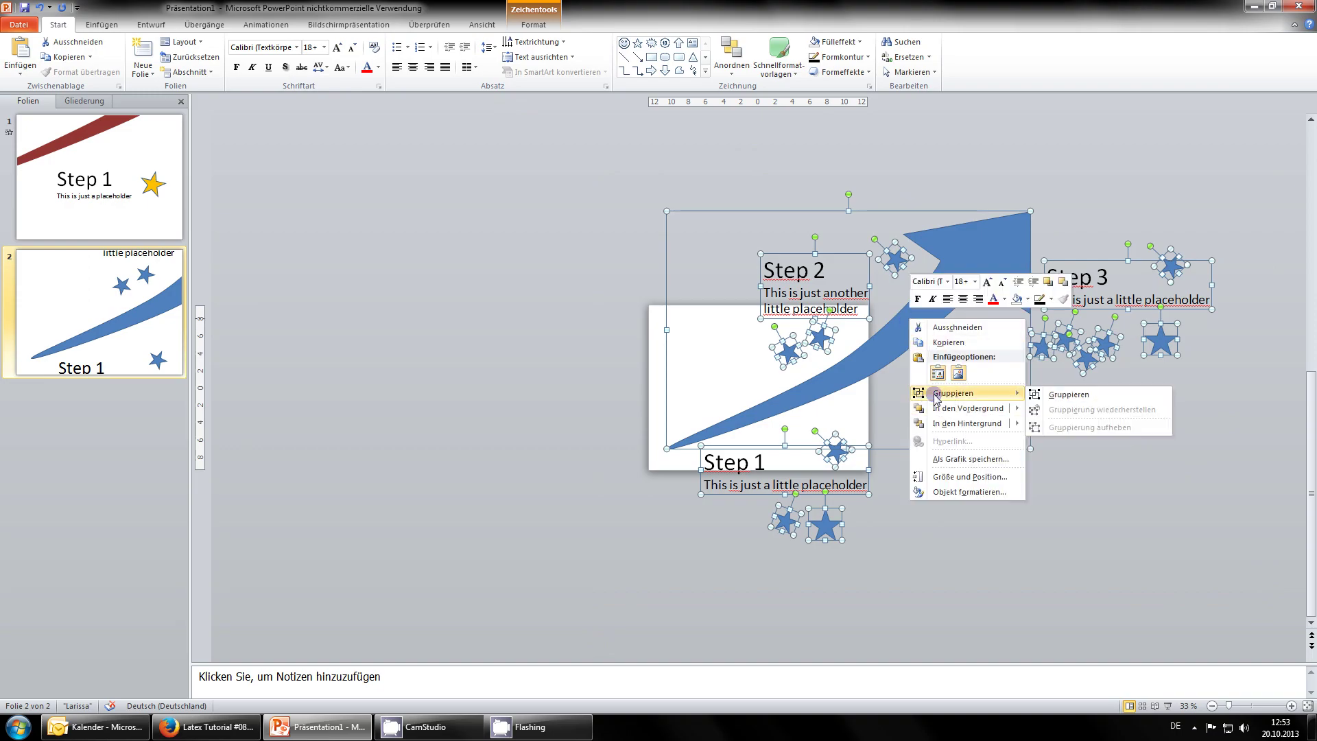
left_click(1099, 400)
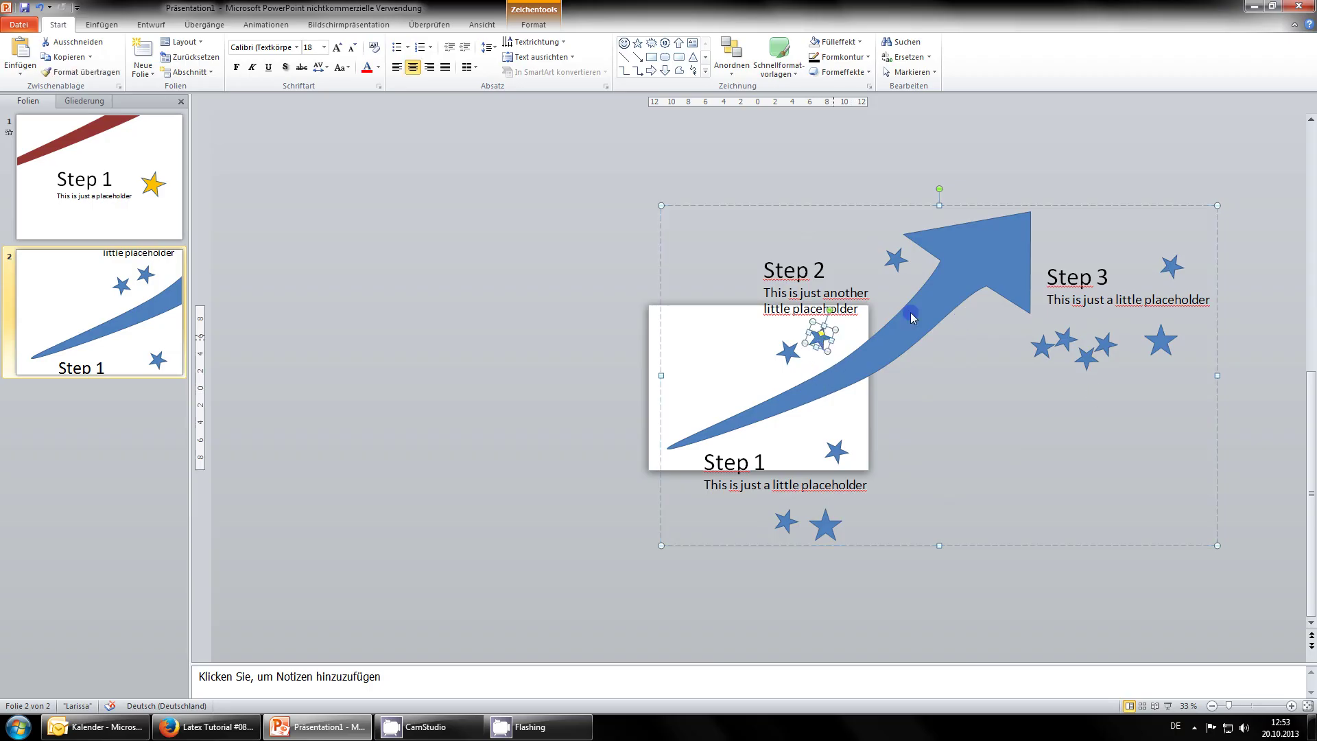
Move the group so Step 1, its three stars and the arrow's tail sit on slide 2.
left_click_drag(950, 300, 948, 273)
key("Escape")
left_click(917, 603)
left_click(902, 349)
left_click_drag(843, 292, 762, 267)
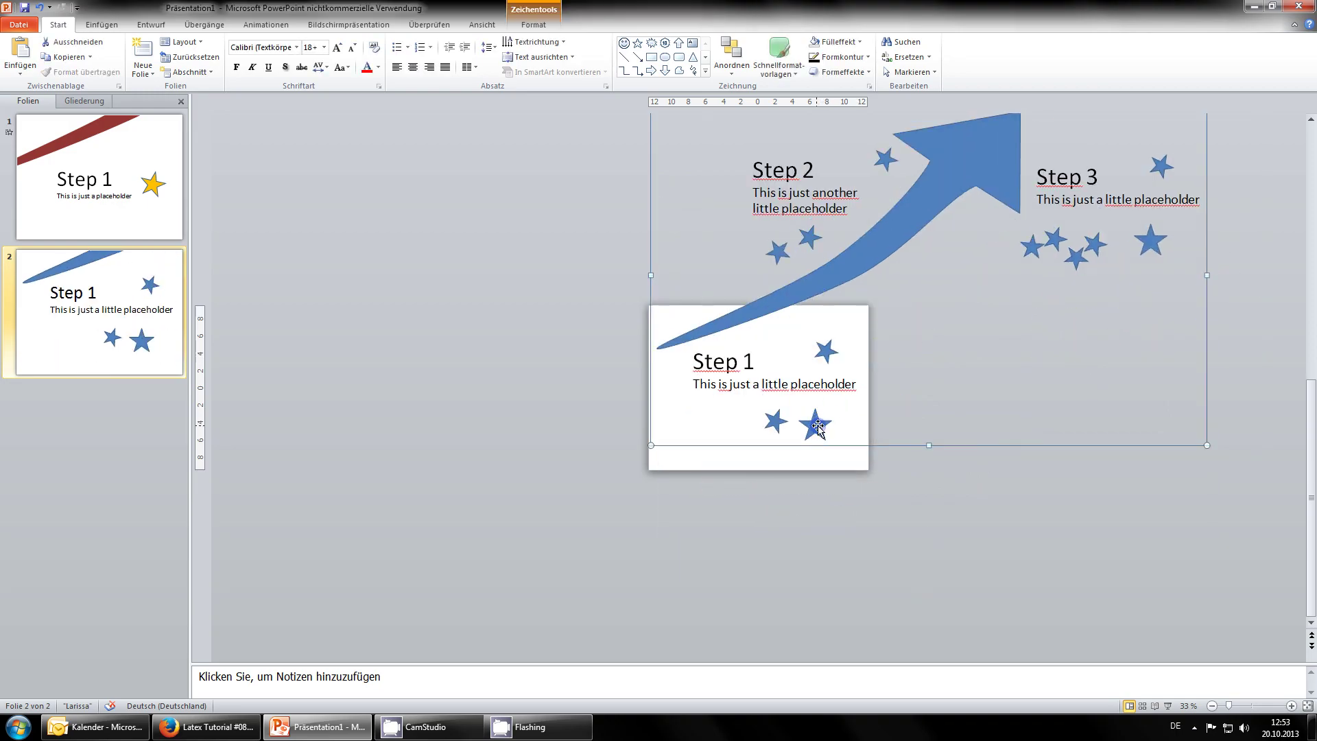
mouse_move(831, 418)
left_mouse_down()
mouse_move(924, 418)
mouse_move(821, 418)
left_mouse_up()
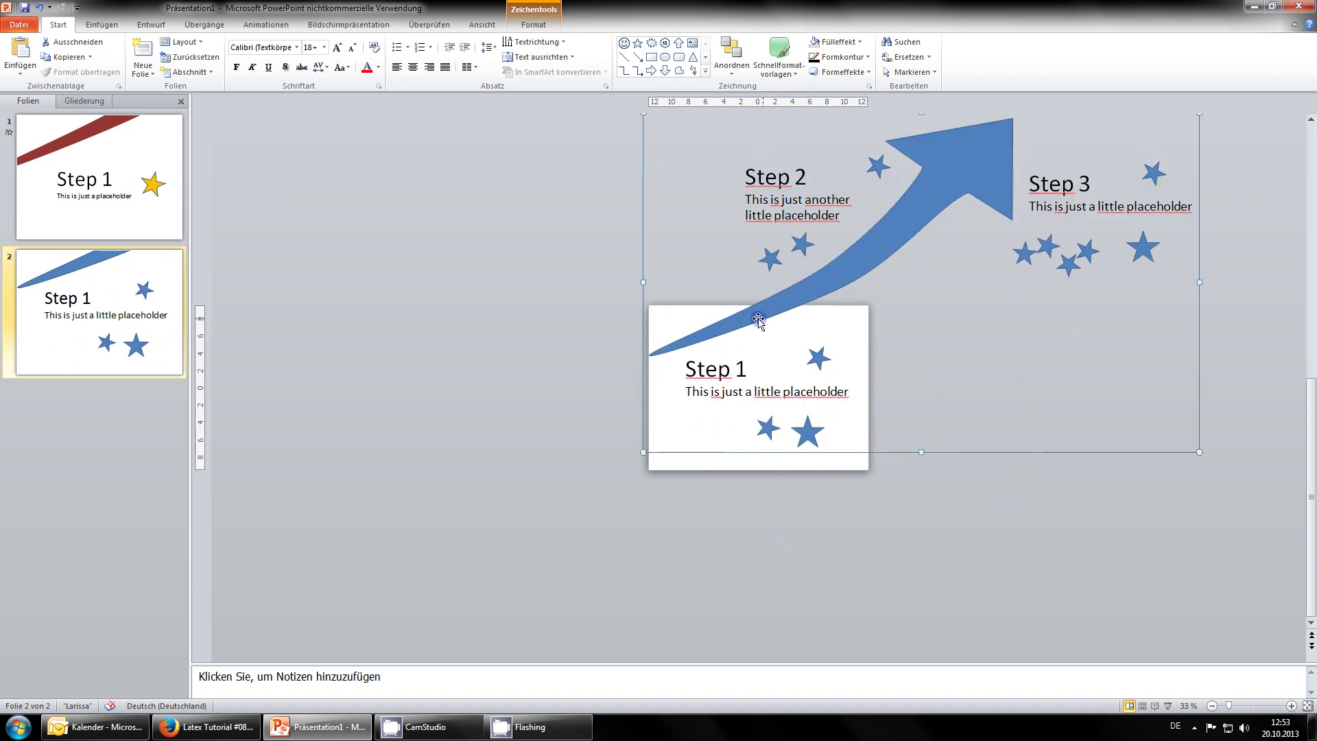
left_click_drag(749, 315, 758, 318)
Nudge the group slightly up-left on slide 2 and bring up the Animationen tools.
left_click(903, 505)
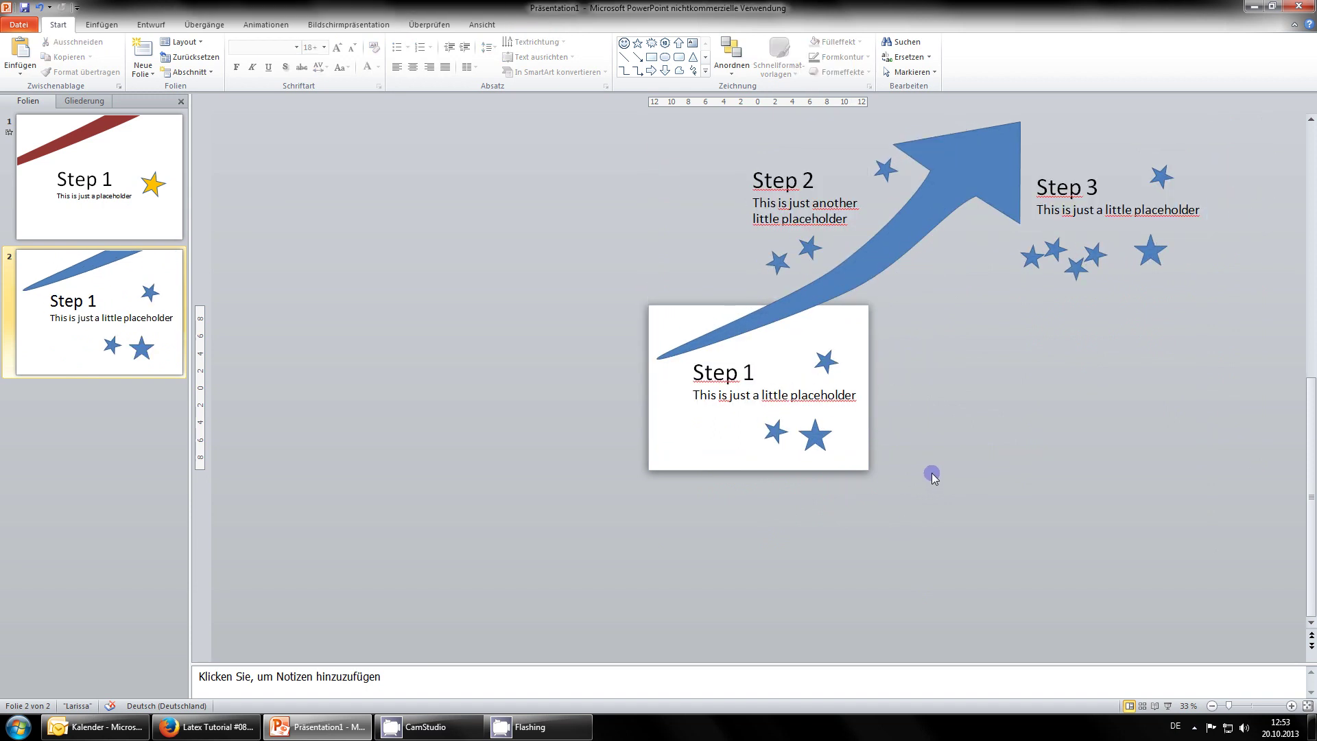
left_click_drag(760, 320, 754, 317)
left_click(914, 500)
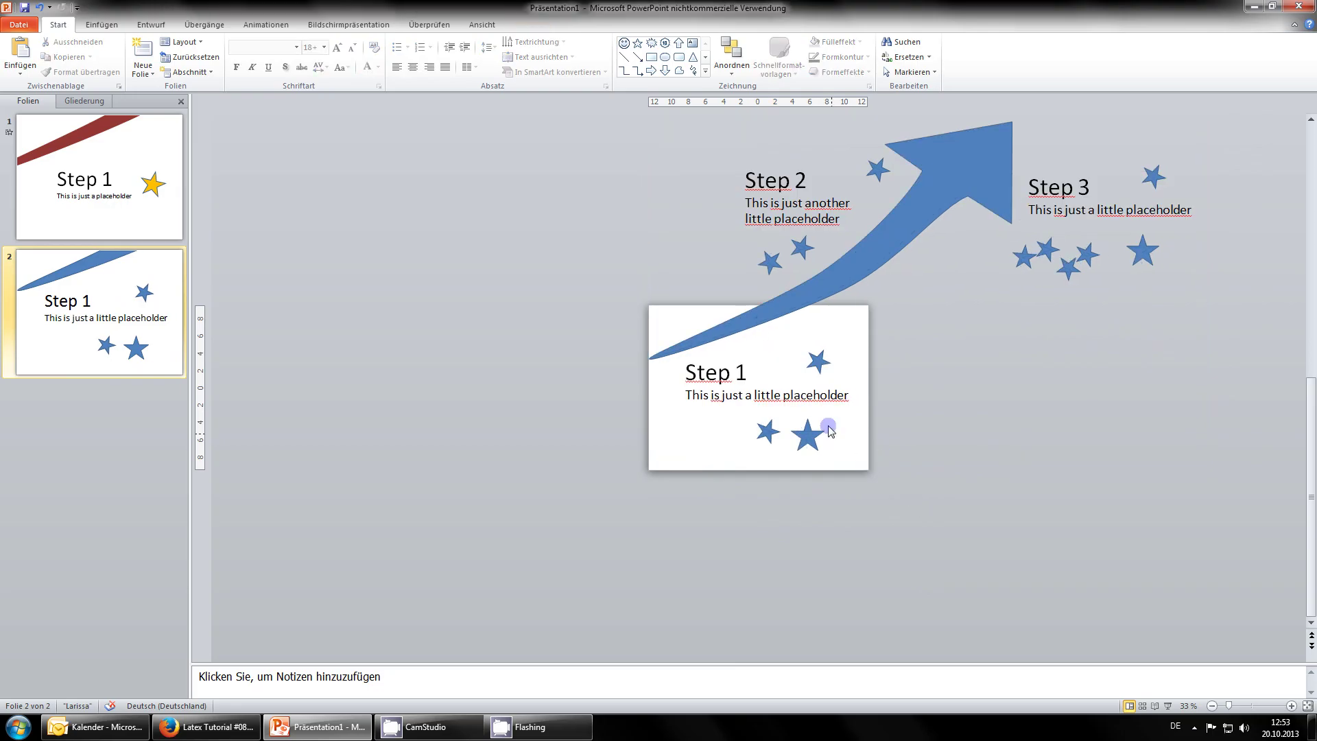
scroll(817, 419, "up", 7)
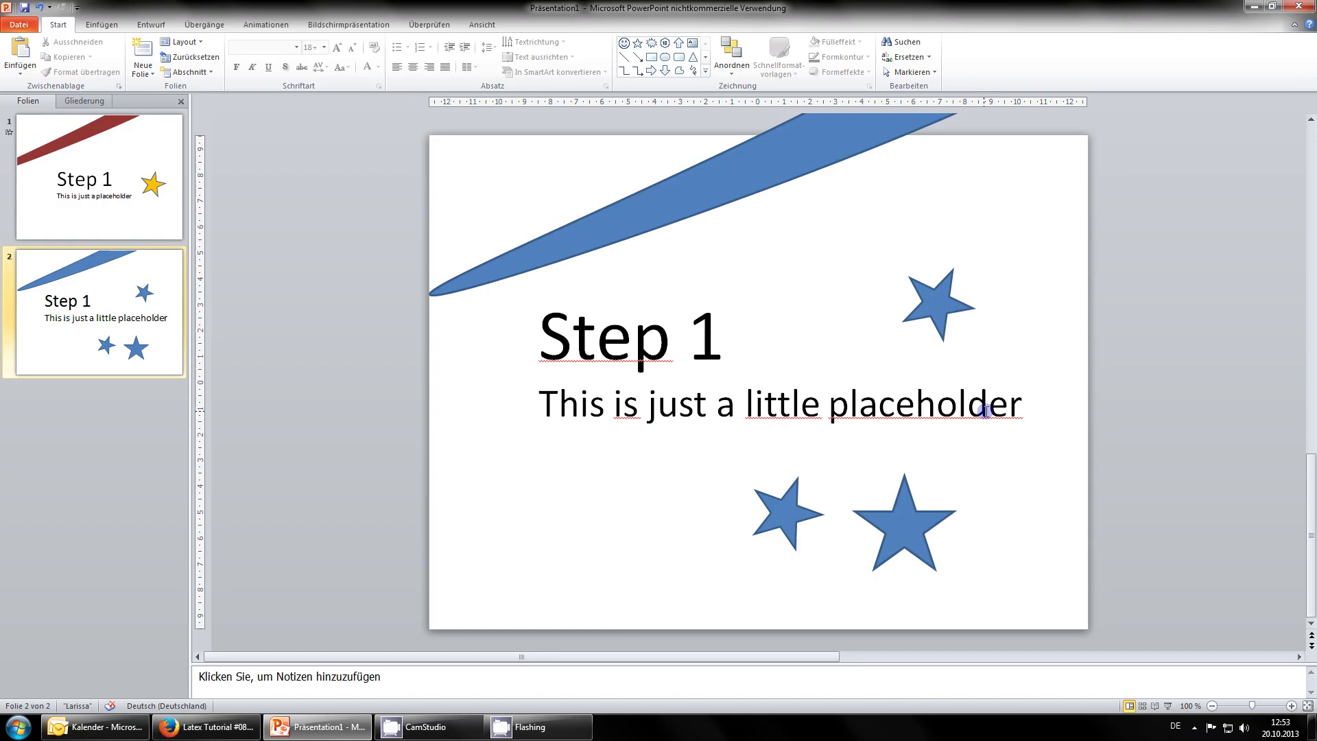
scroll(430, 414, "down", 3, "ctrl")
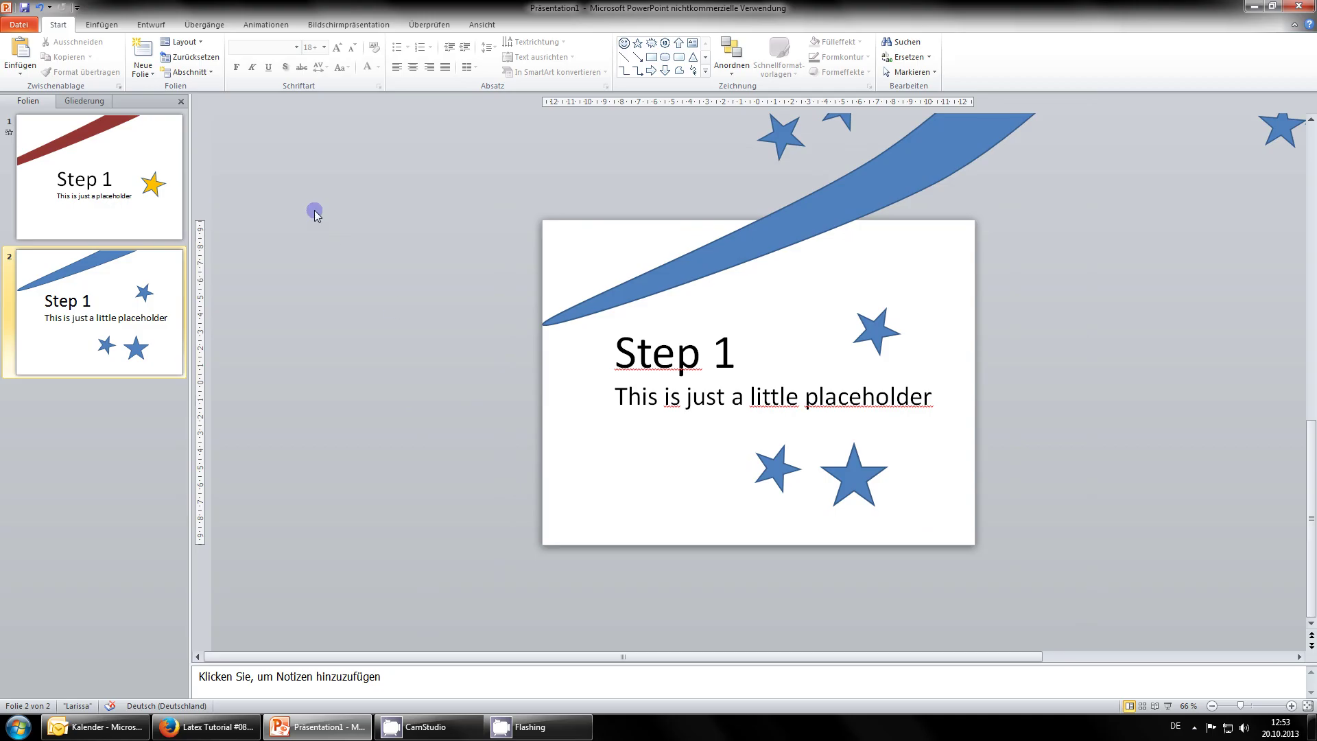
left_click(262, 26)
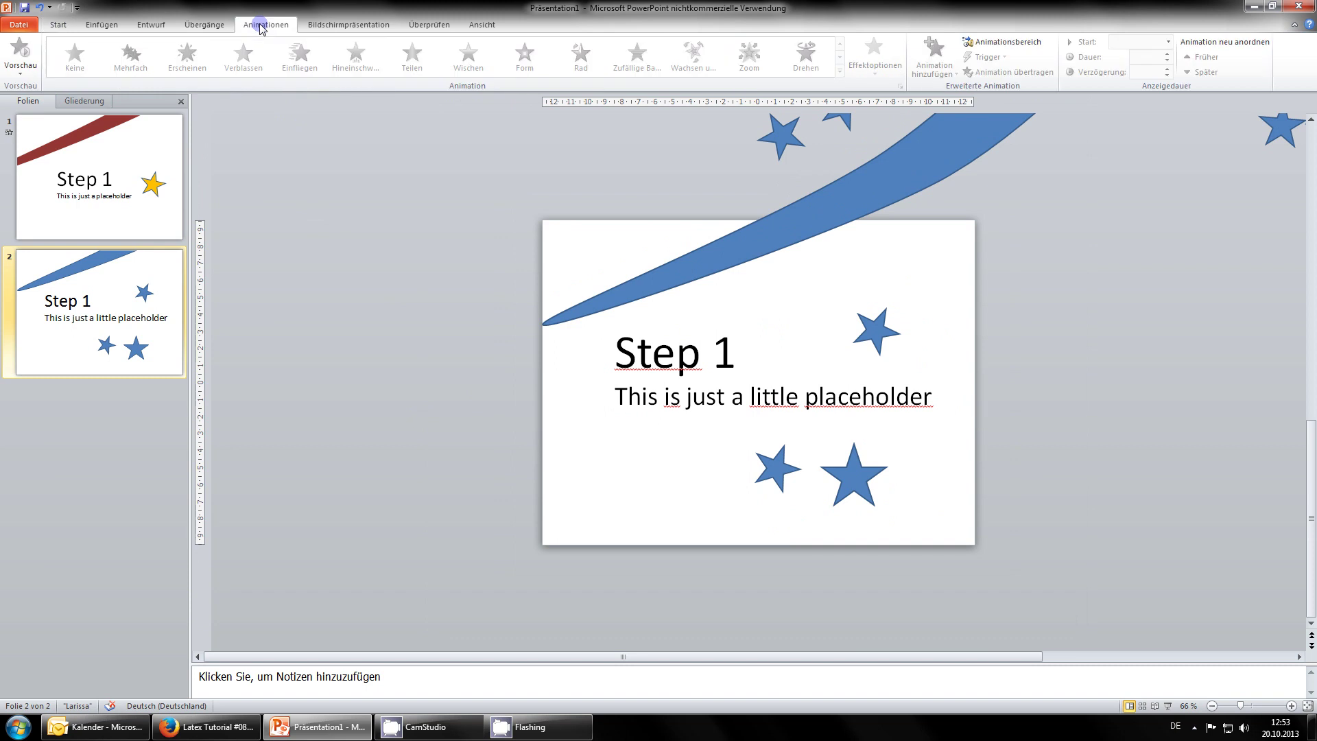
With the group selected, show the Animationsbereich and open the Animation hinzufügen effects gallery.
left_click(780, 234)
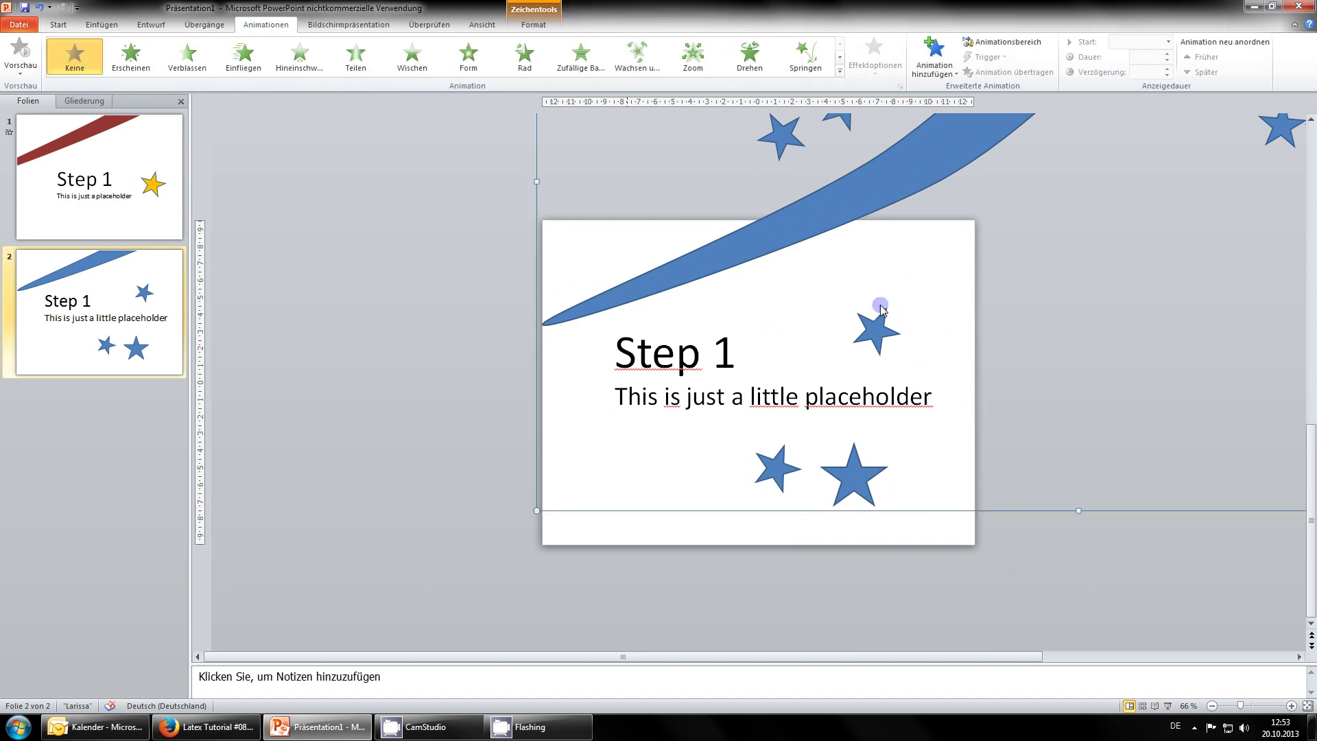
left_click(1016, 45)
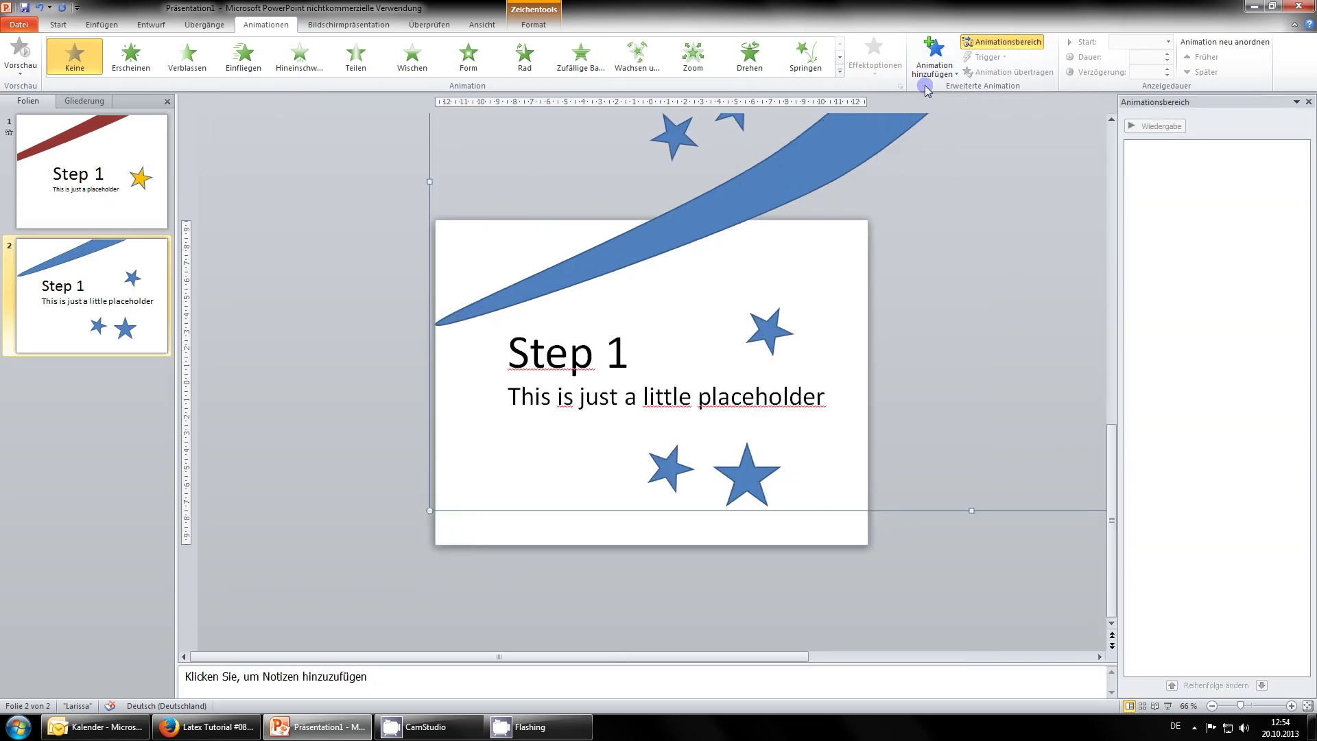
left_click(834, 157)
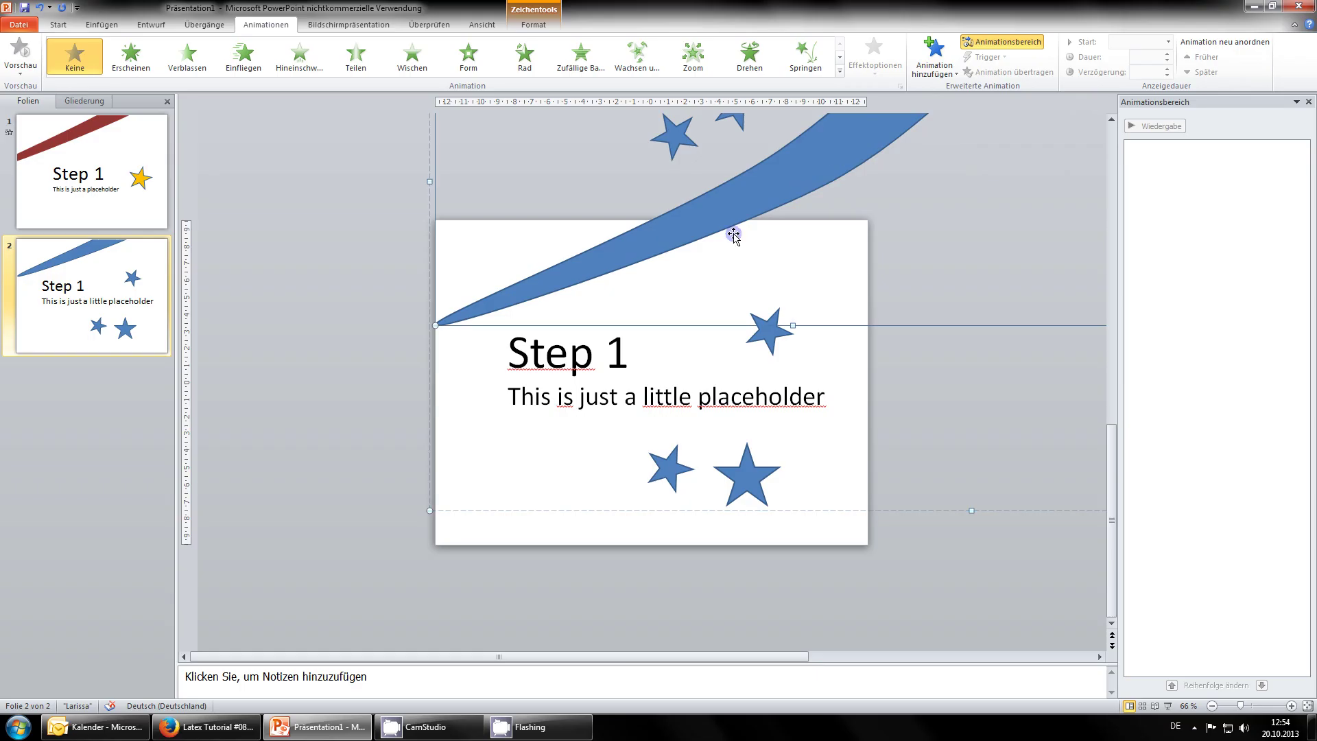
left_click(455, 330)
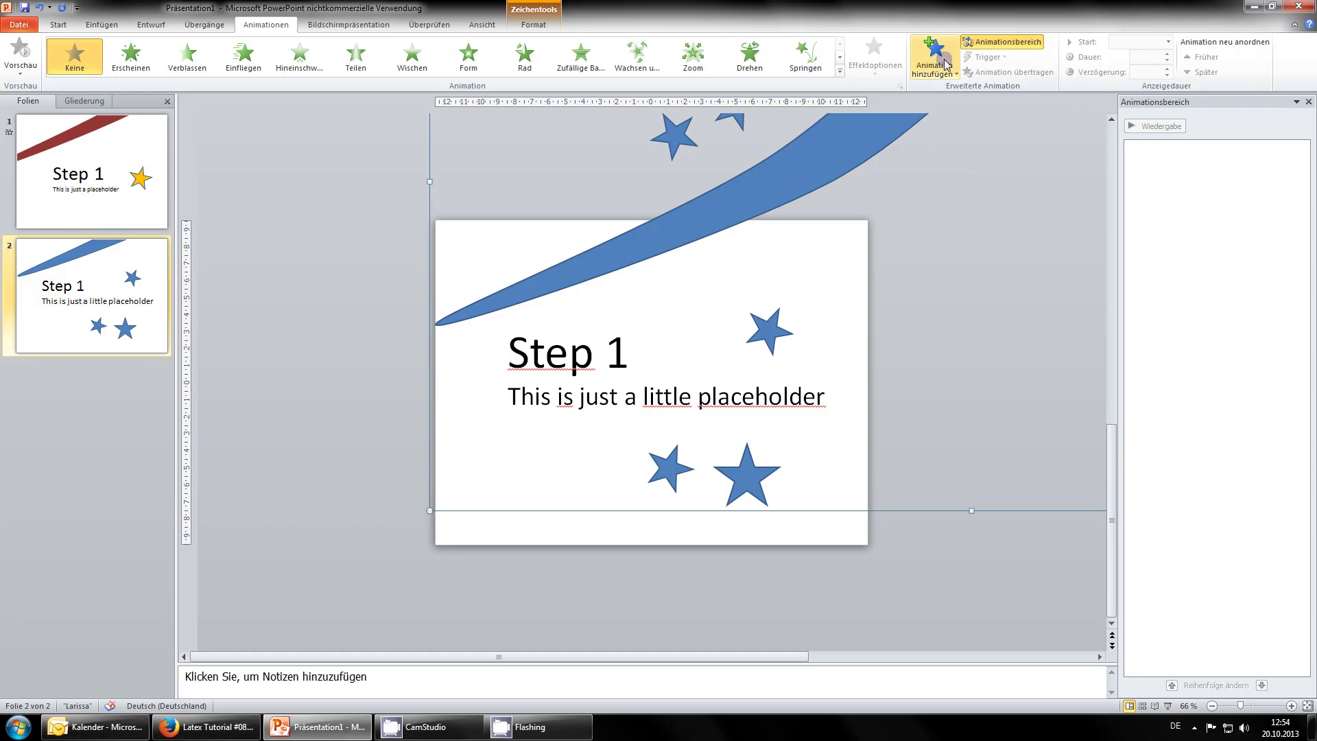
left_click(944, 65)
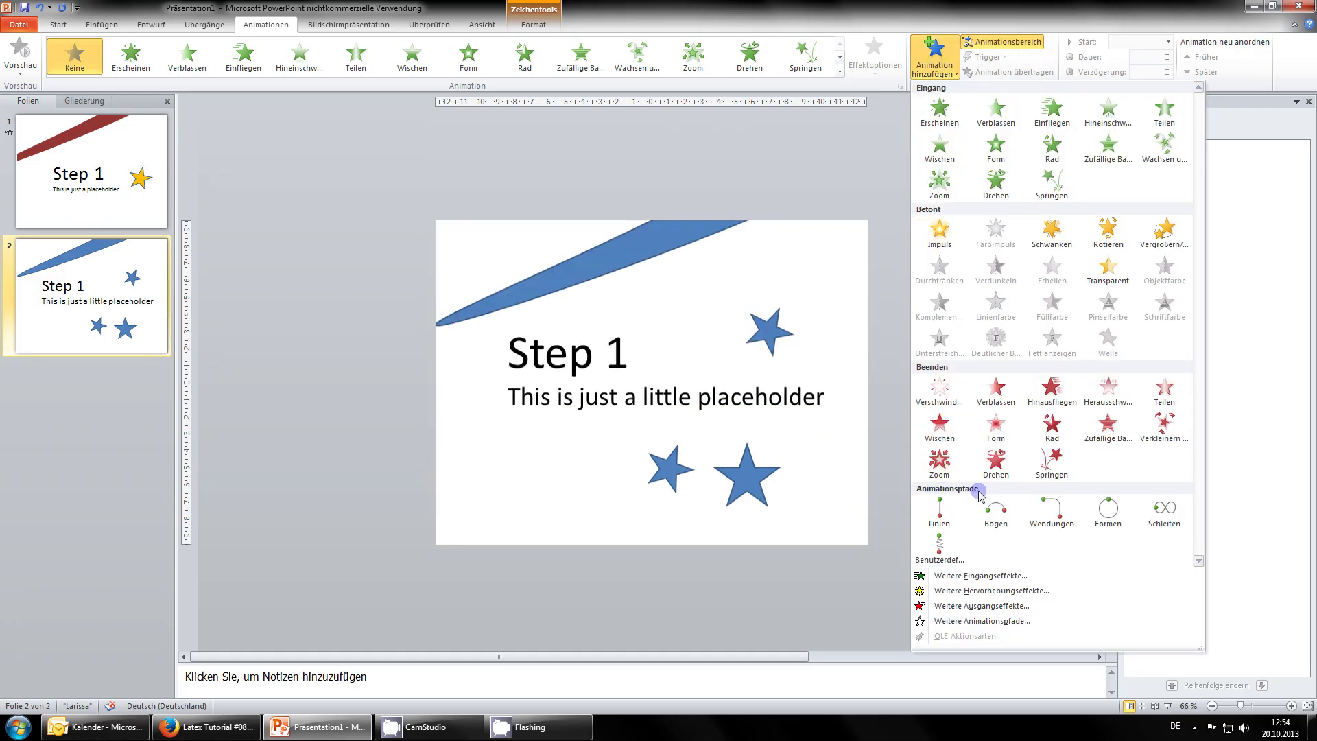
Apply a Linien motion path to the group, dismiss the avast popup, and nudge the path up.
left_click(962, 511)
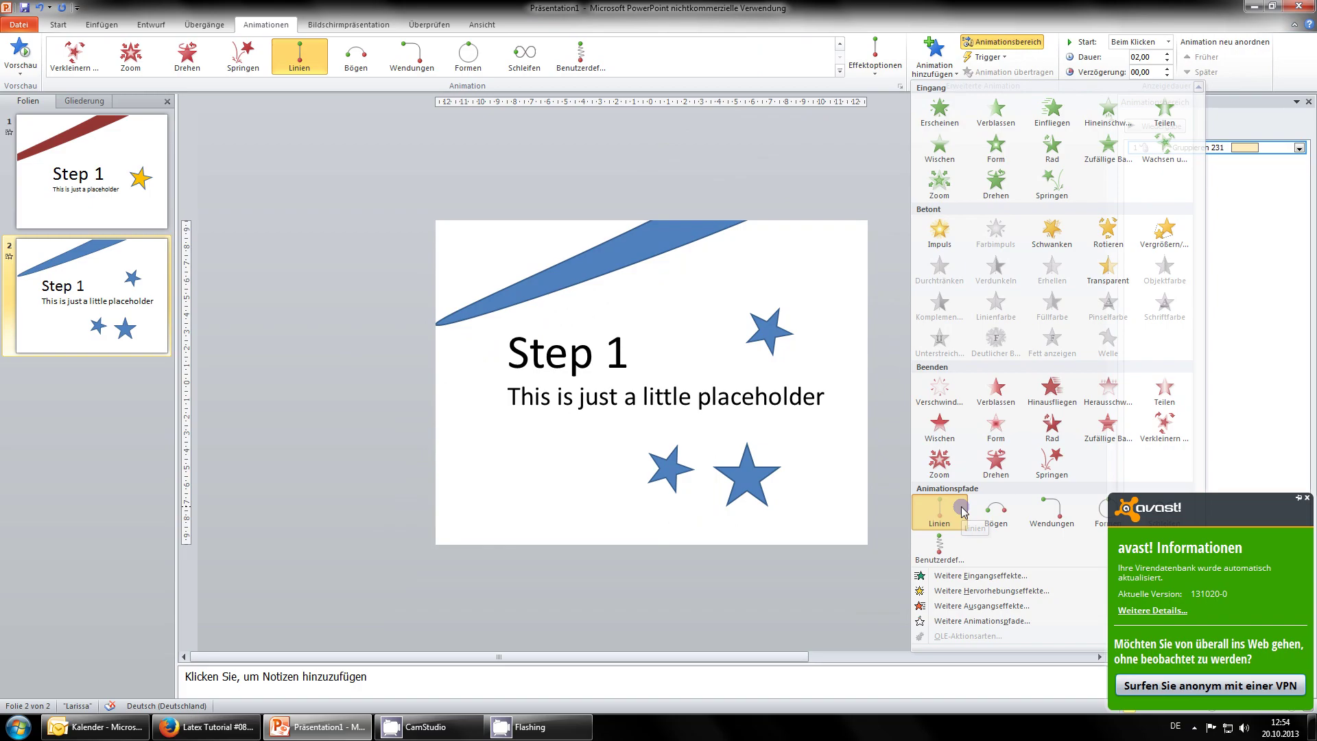
left_click(1308, 501)
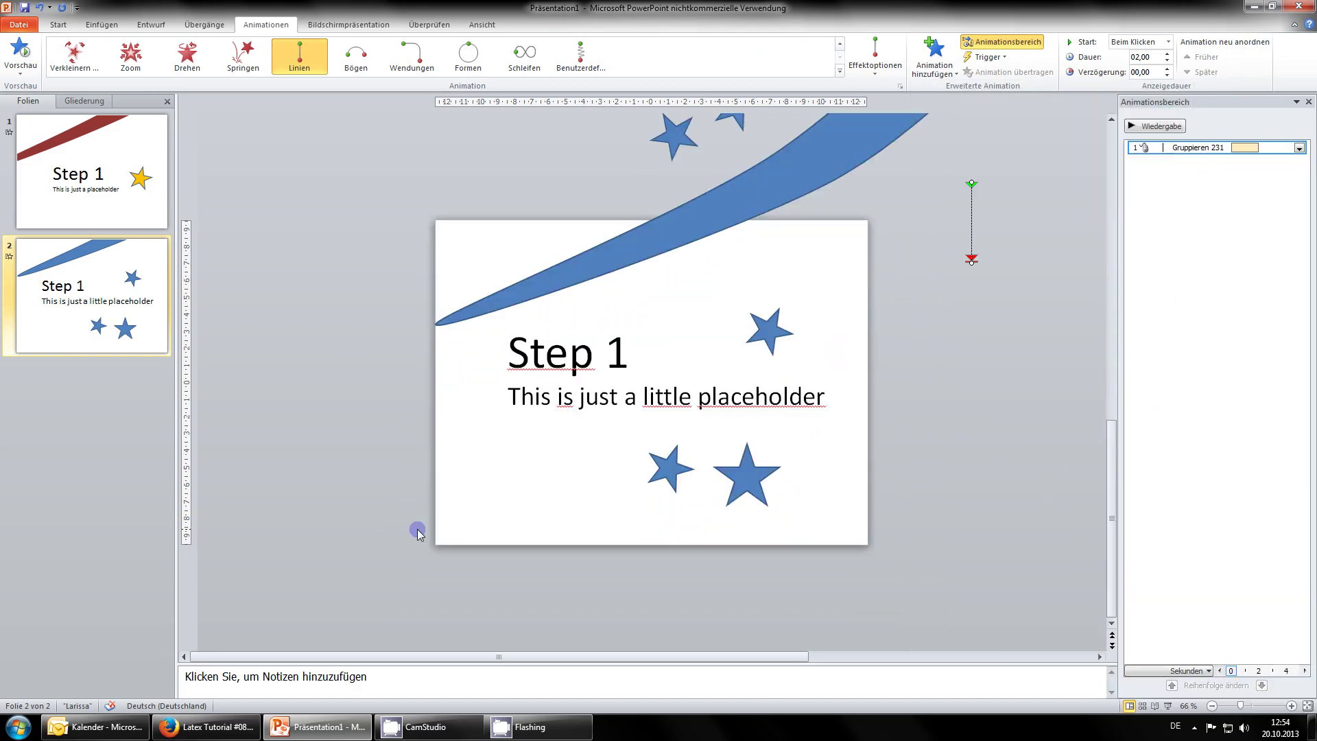
scroll(418, 534, "down", 2)
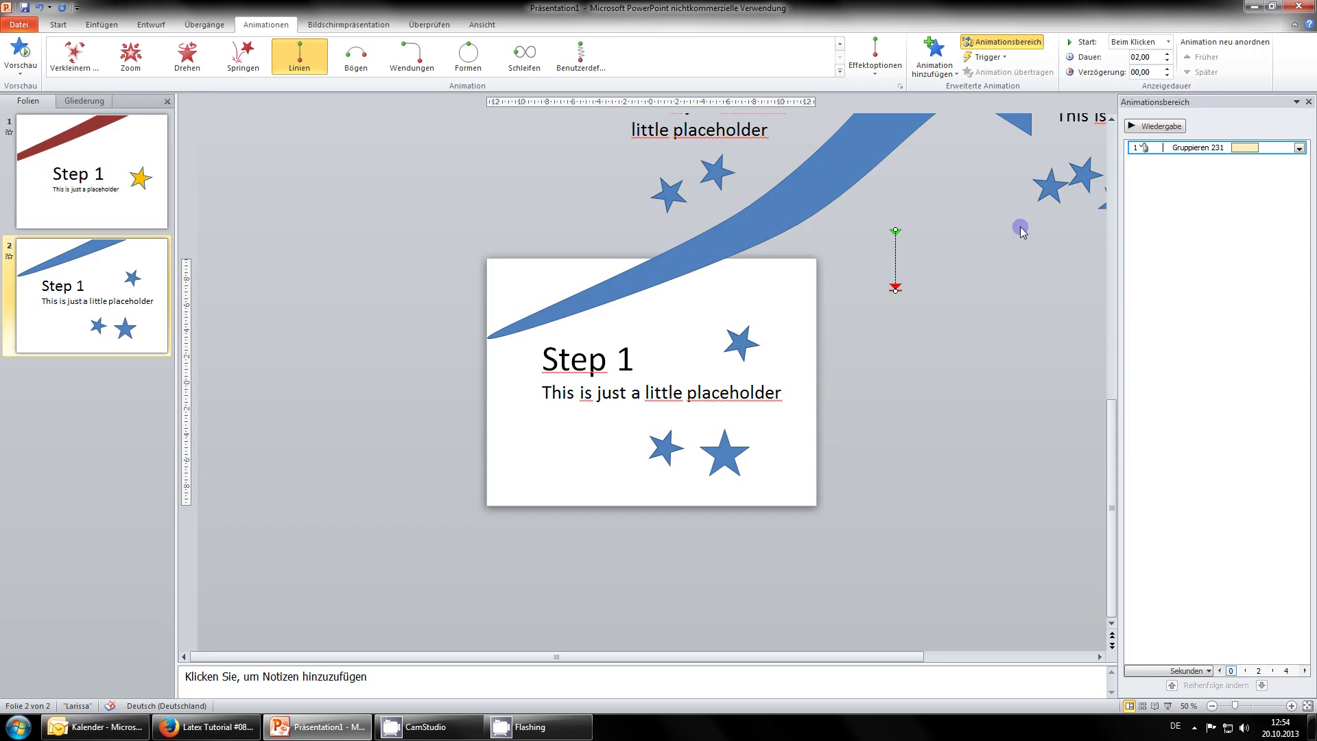
scroll(988, 229, "up", 3)
left_click(1112, 441)
left_click_drag(1112, 441, 1097, 432)
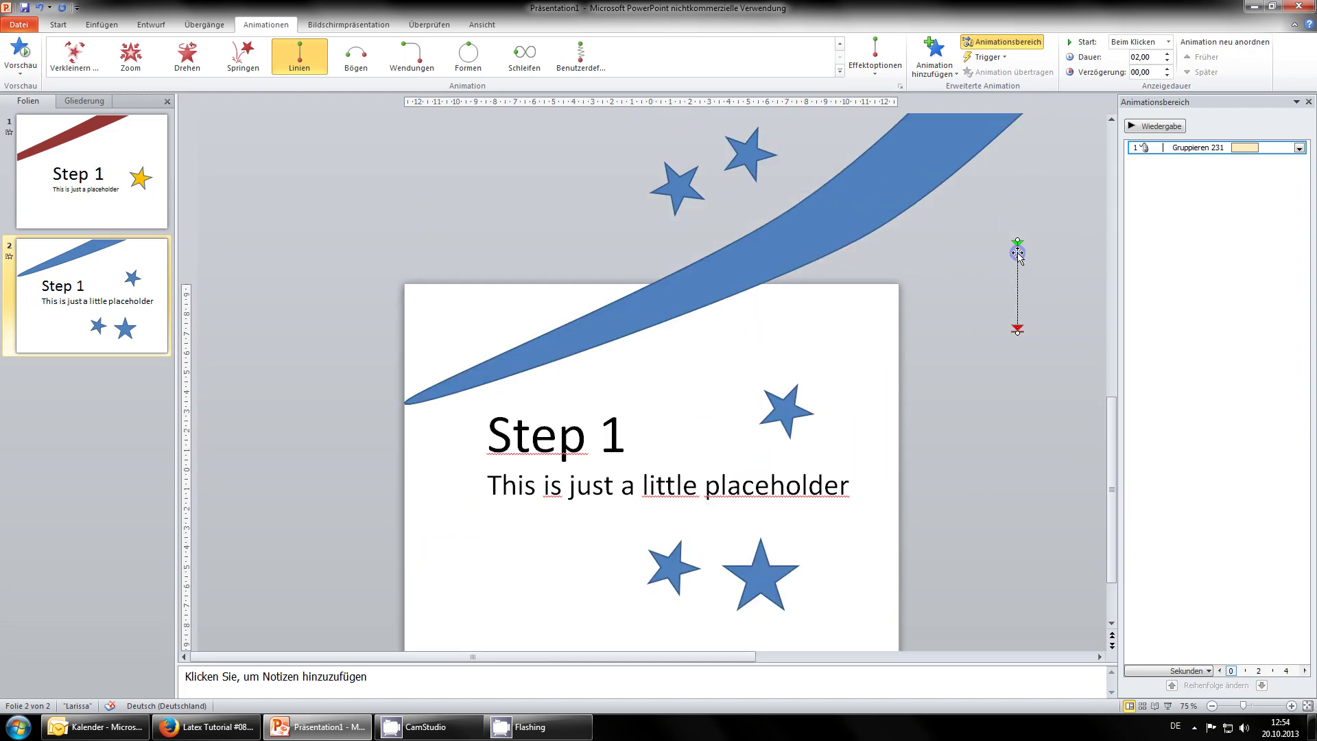
key("Up")
scroll(782, 329, "down", 1)
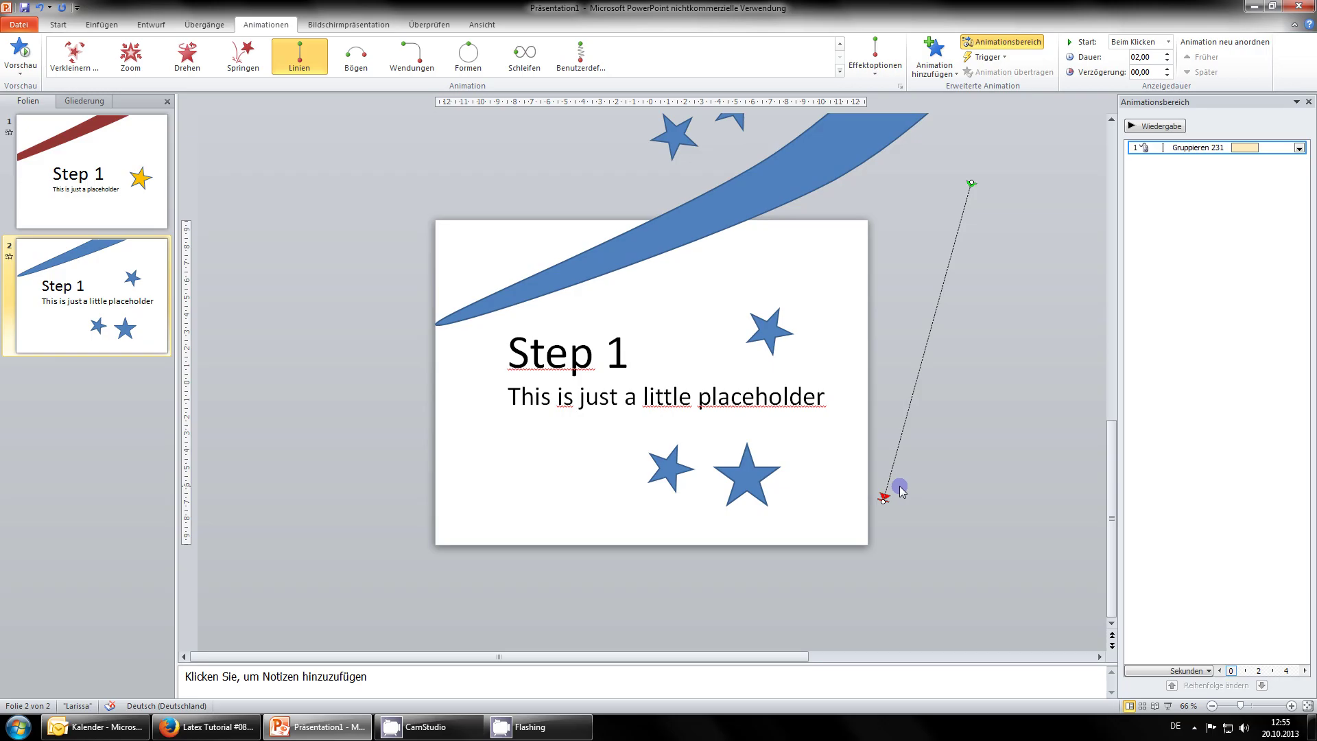
Stretch the line path's end diagonally down to just right of the slide's bottom-right corner.
scroll(797, 338, "up", 1)
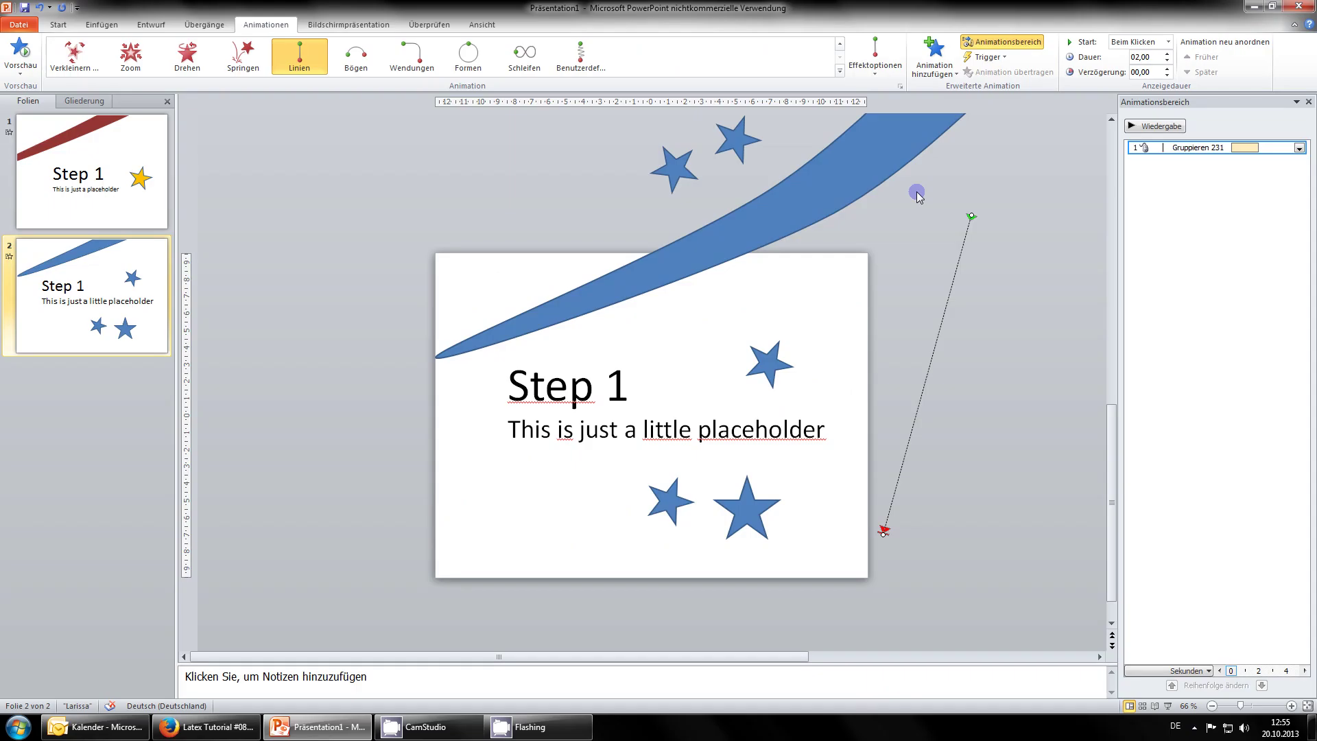
Add a second Linien path starting at the first path's end, ending at the slide's lower-left corner.
left_click(939, 74)
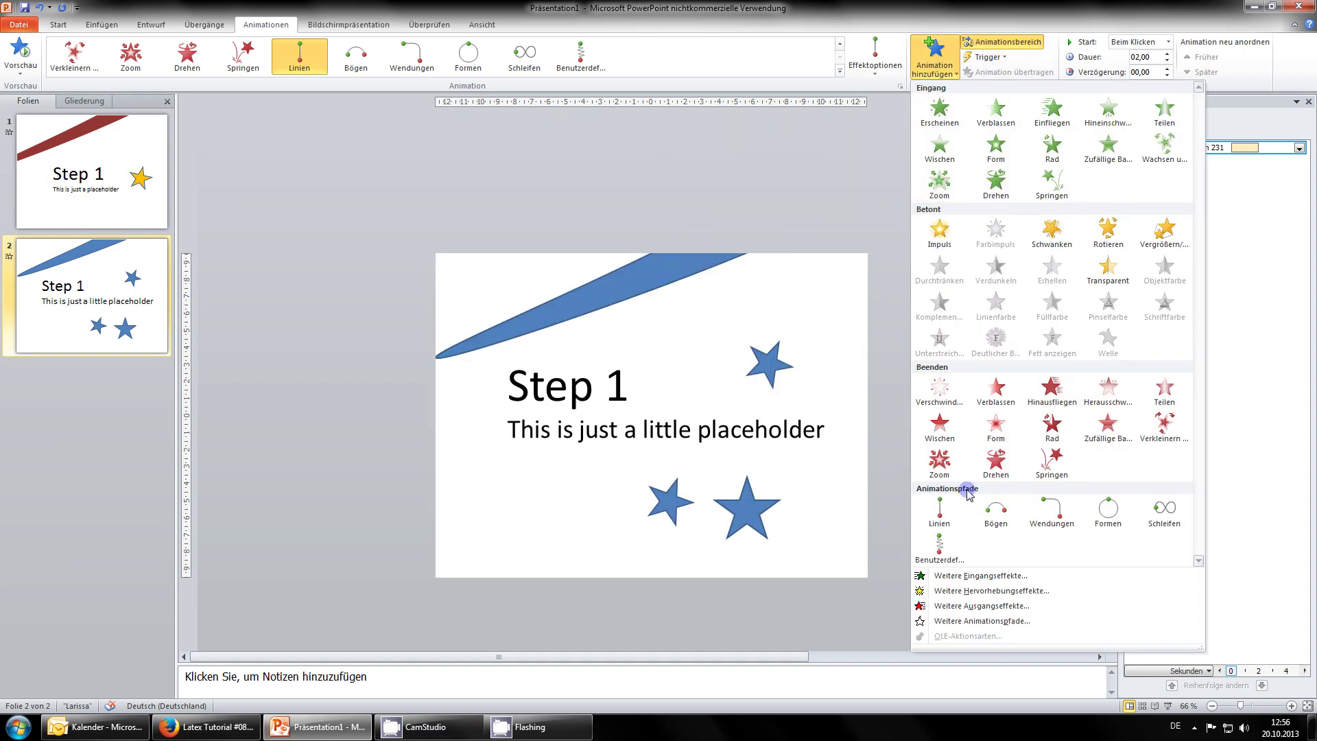
left_click(952, 508)
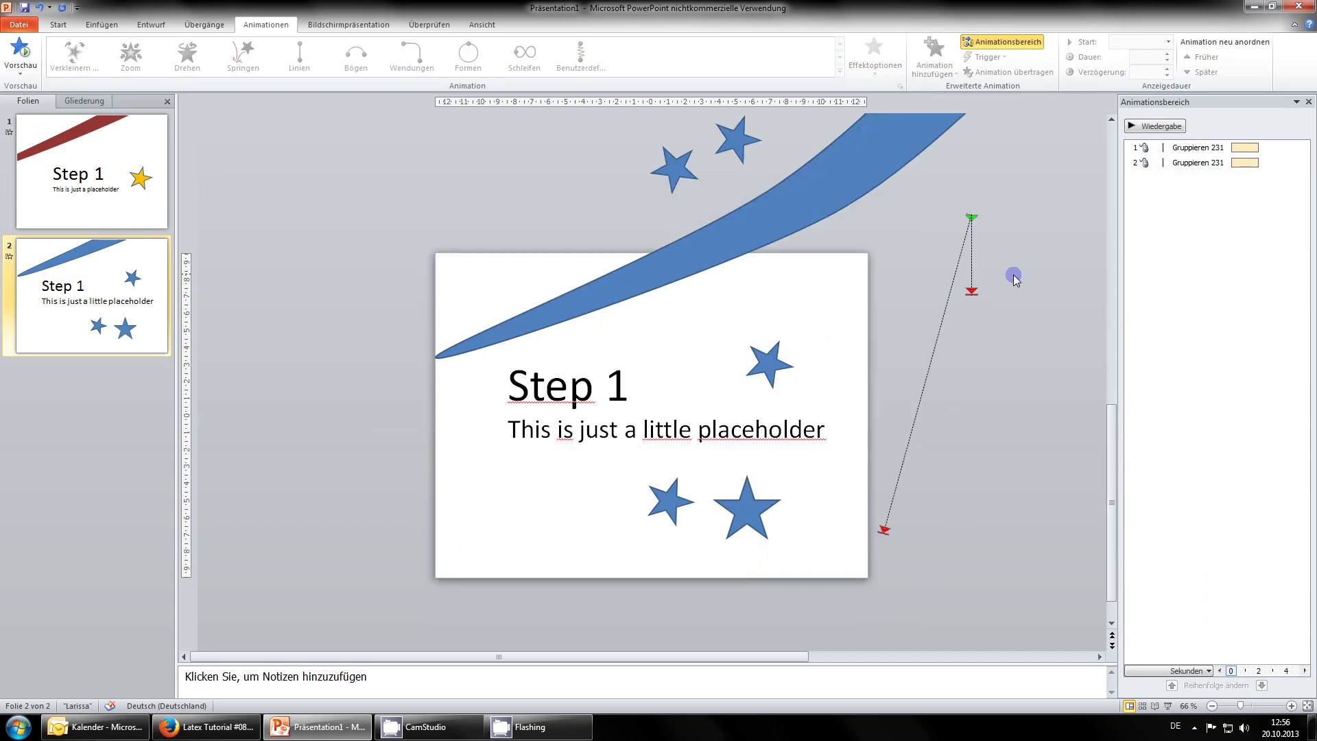
left_click_drag(944, 304, 803, 527)
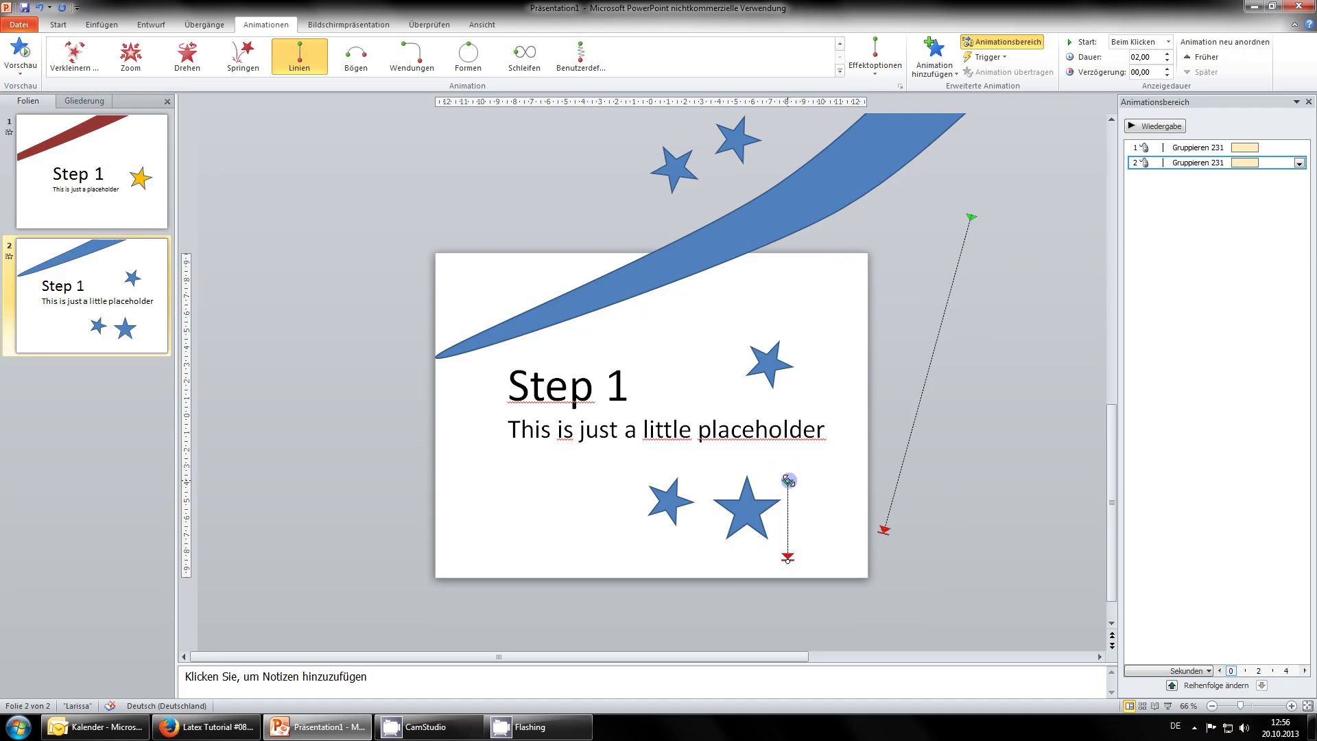
left_click_drag(789, 480, 883, 533)
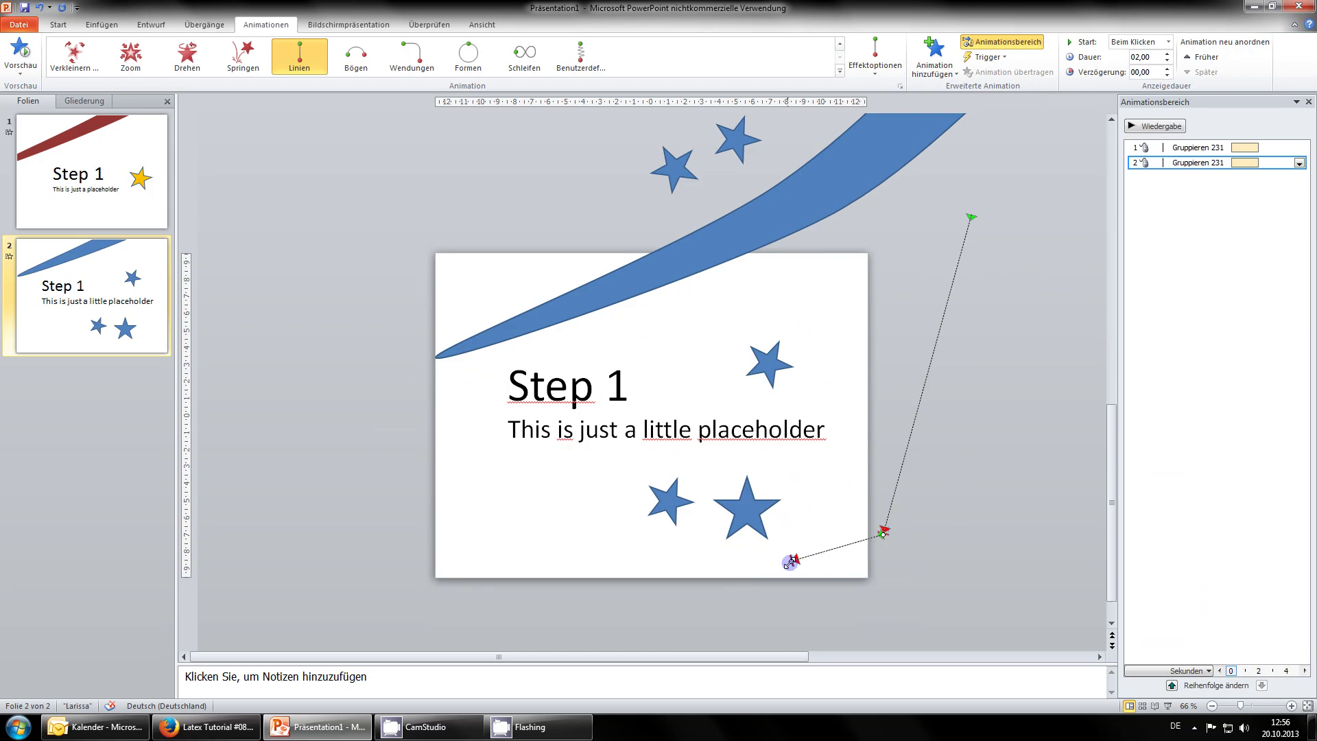
left_click_drag(792, 562, 465, 539)
left_click(290, 481)
scroll(391, 533, "down", 3)
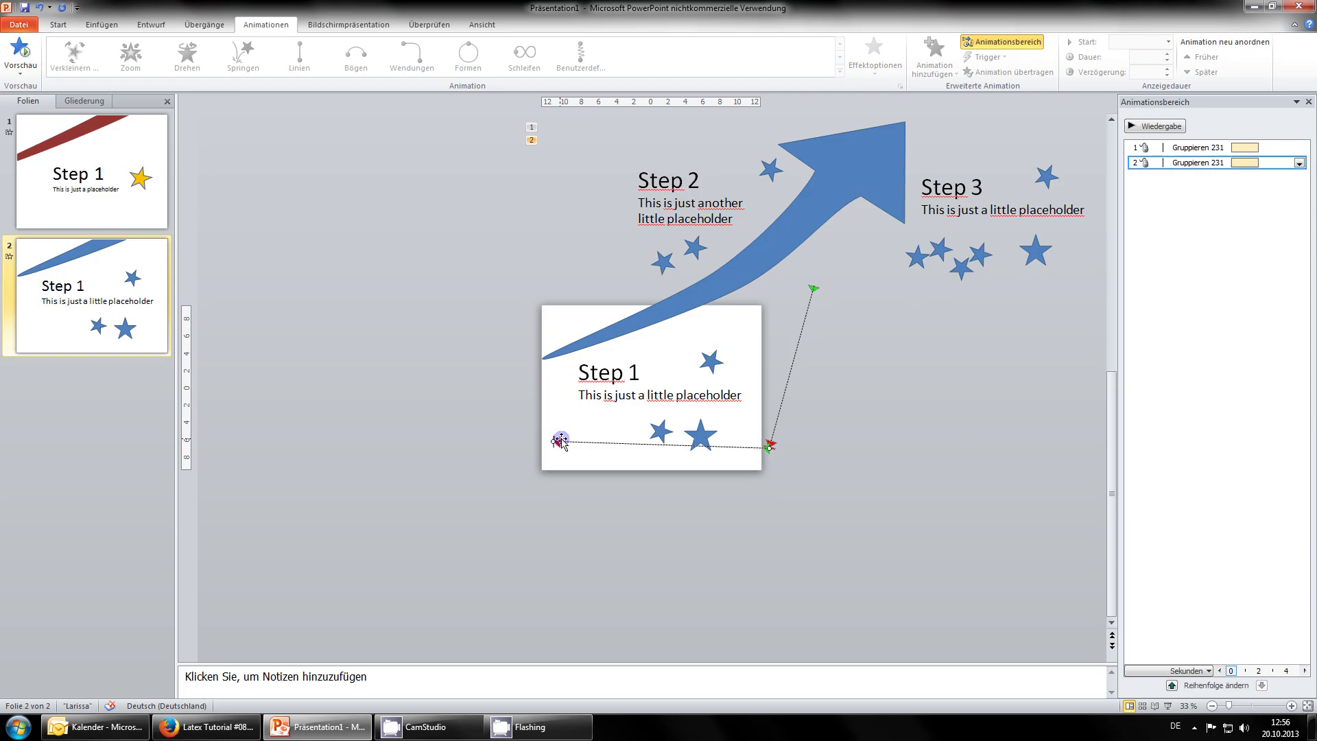
Extend motion path 2's end marker further left, past slide 2's left edge.
left_click(553, 442)
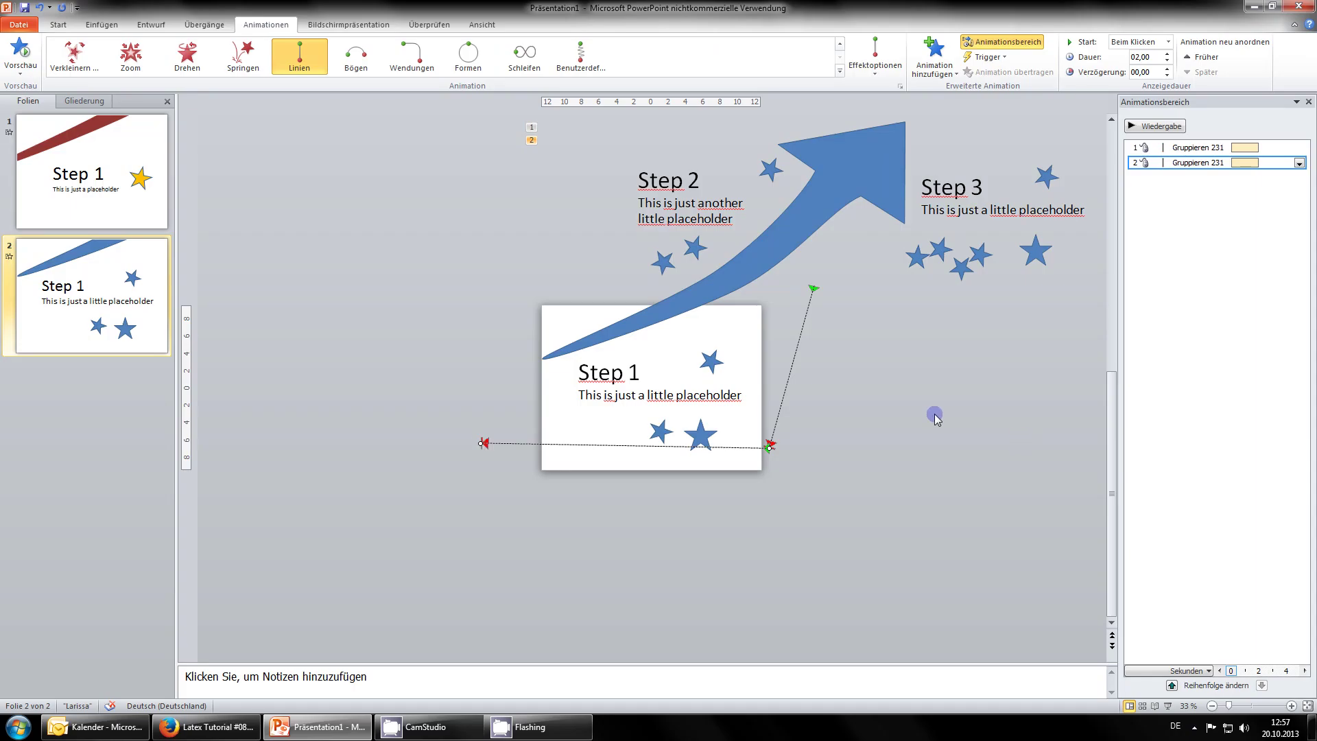
left_click(937, 417)
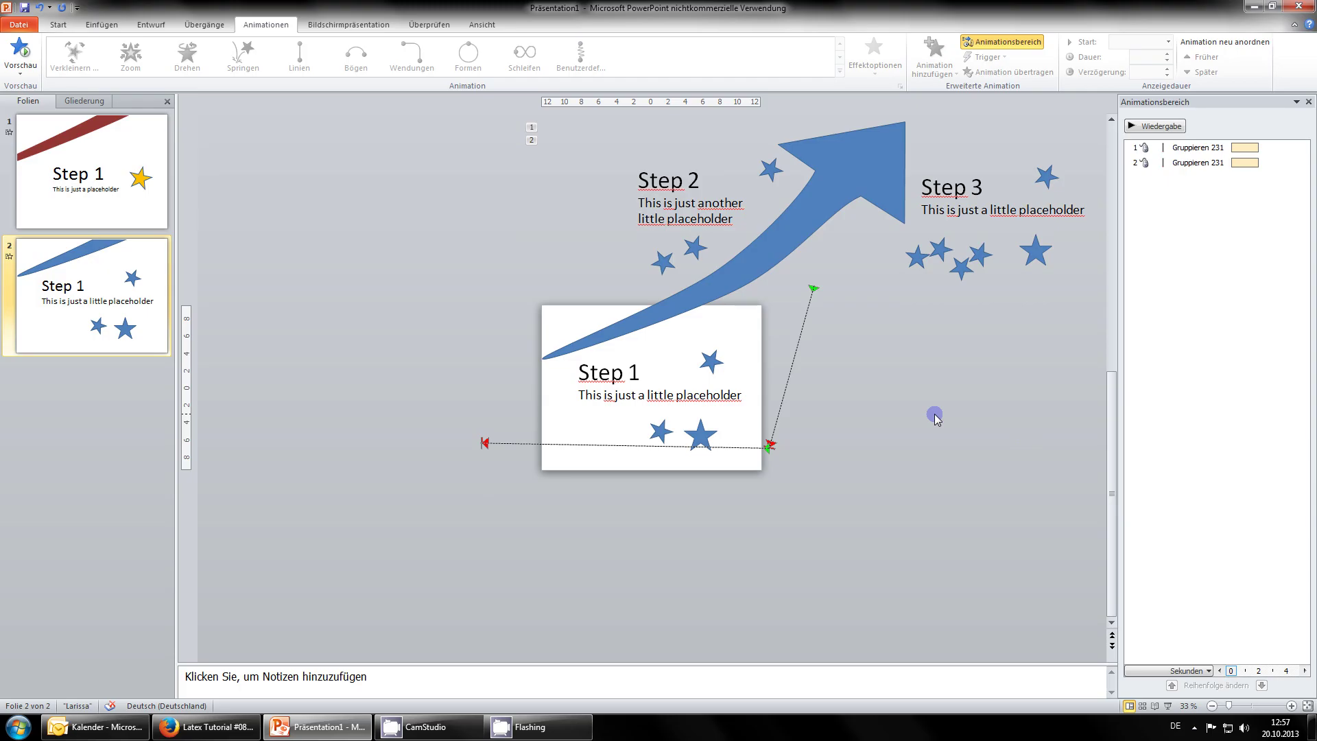
Add a Vergrößern/Verkleinern emphasis effect to the group and open its size settings.
left_click(842, 193)
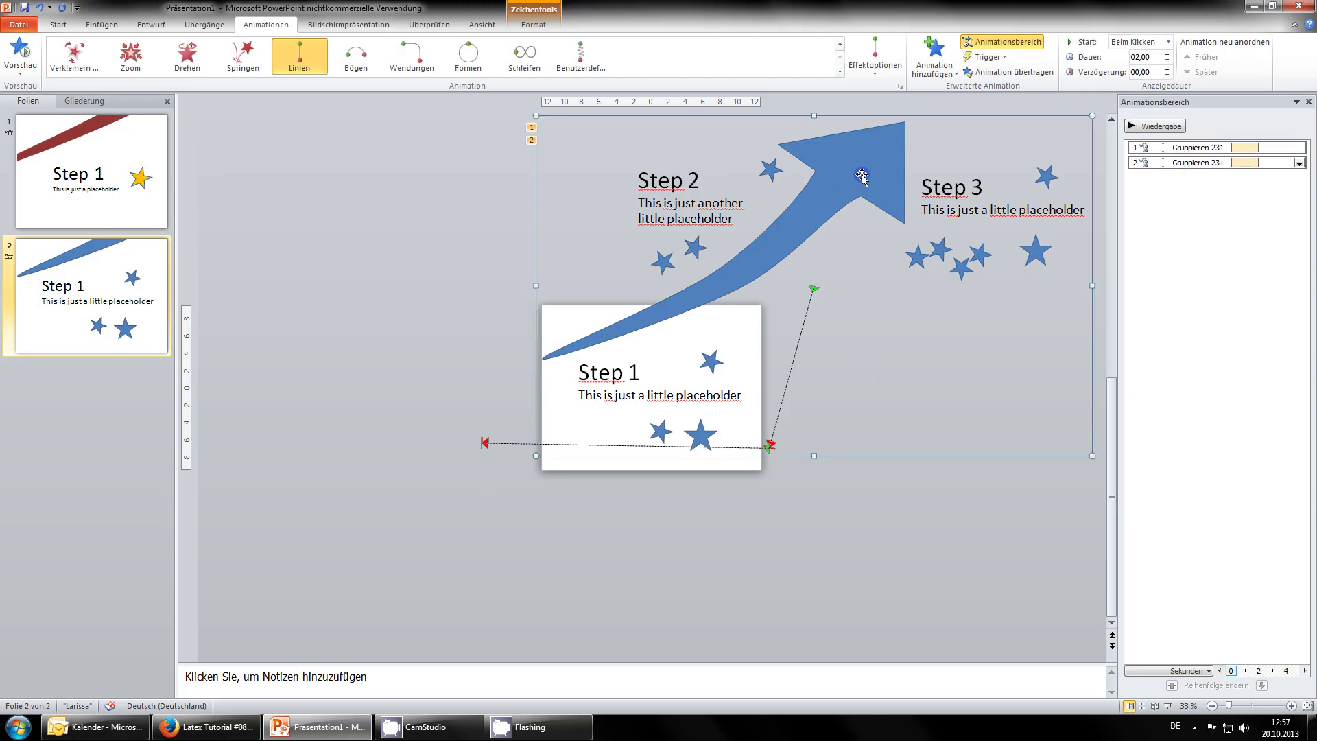
left_click(950, 74)
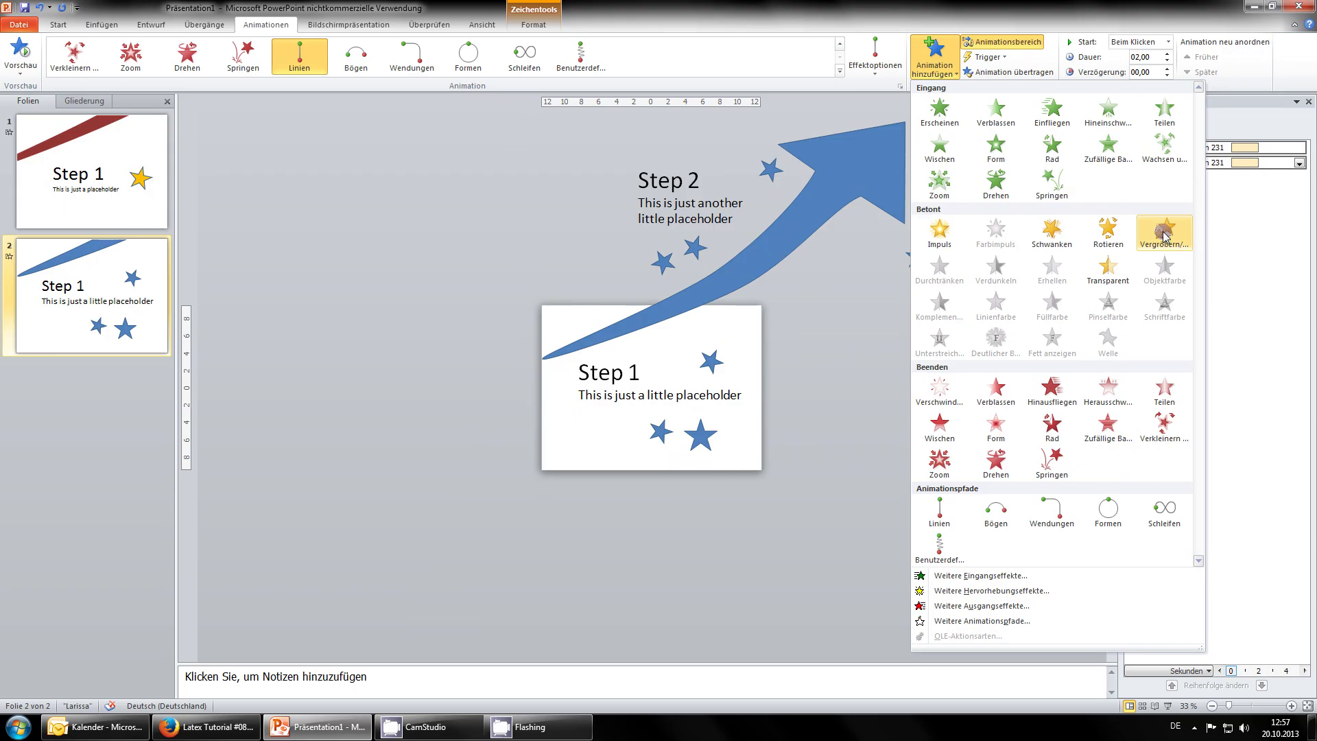
left_click(1164, 236)
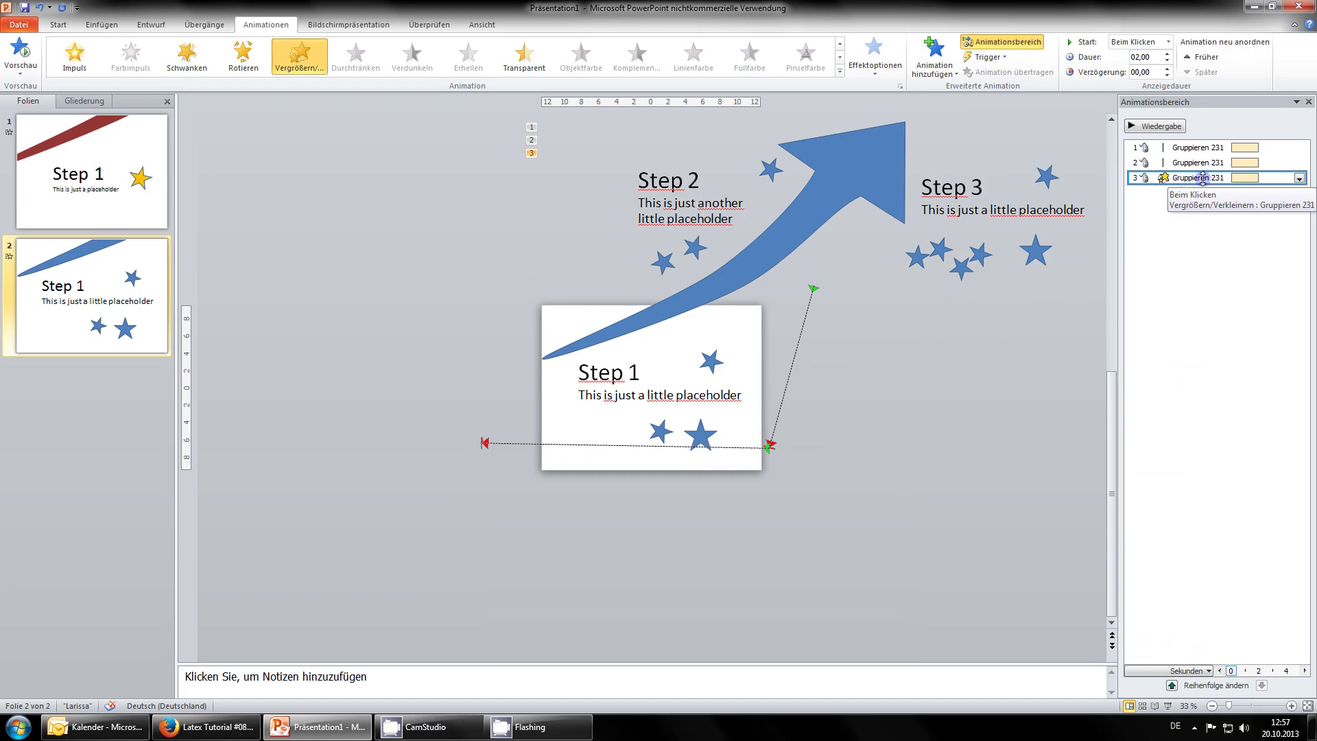
double_click(1202, 178)
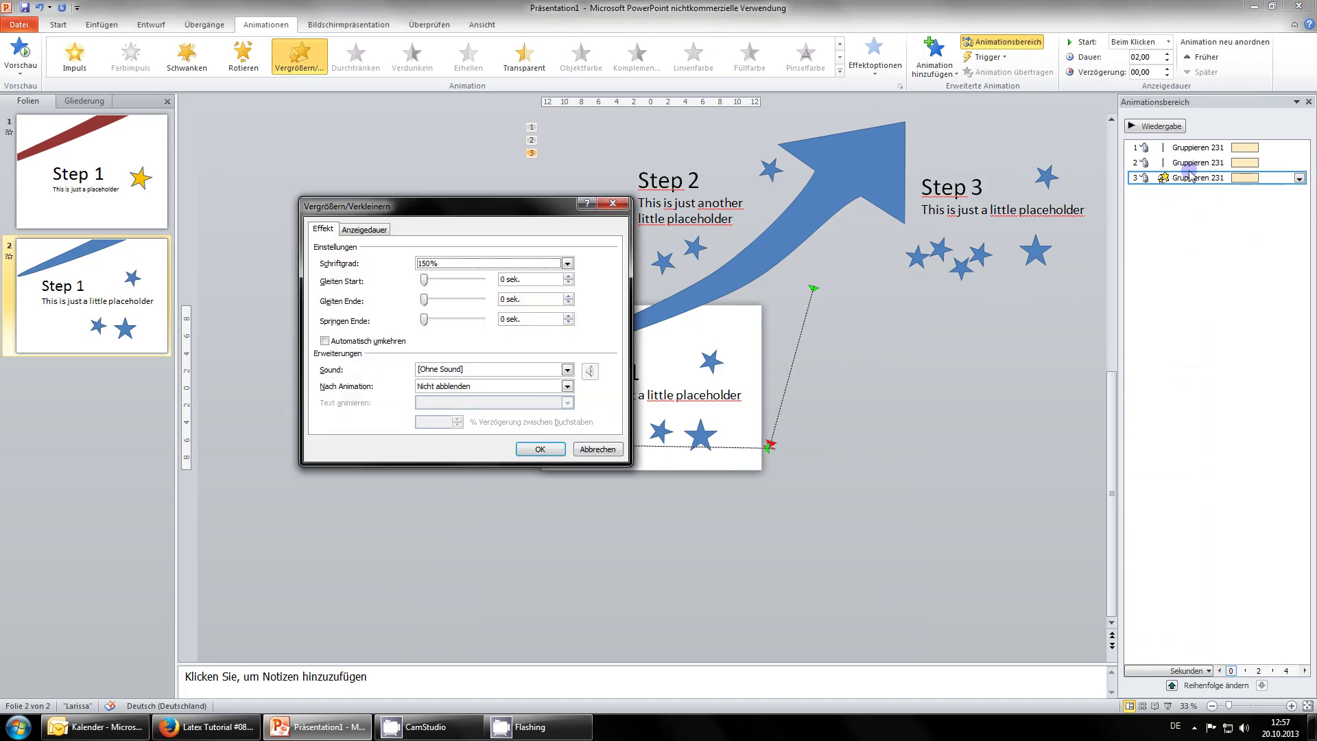
left_click(488, 264)
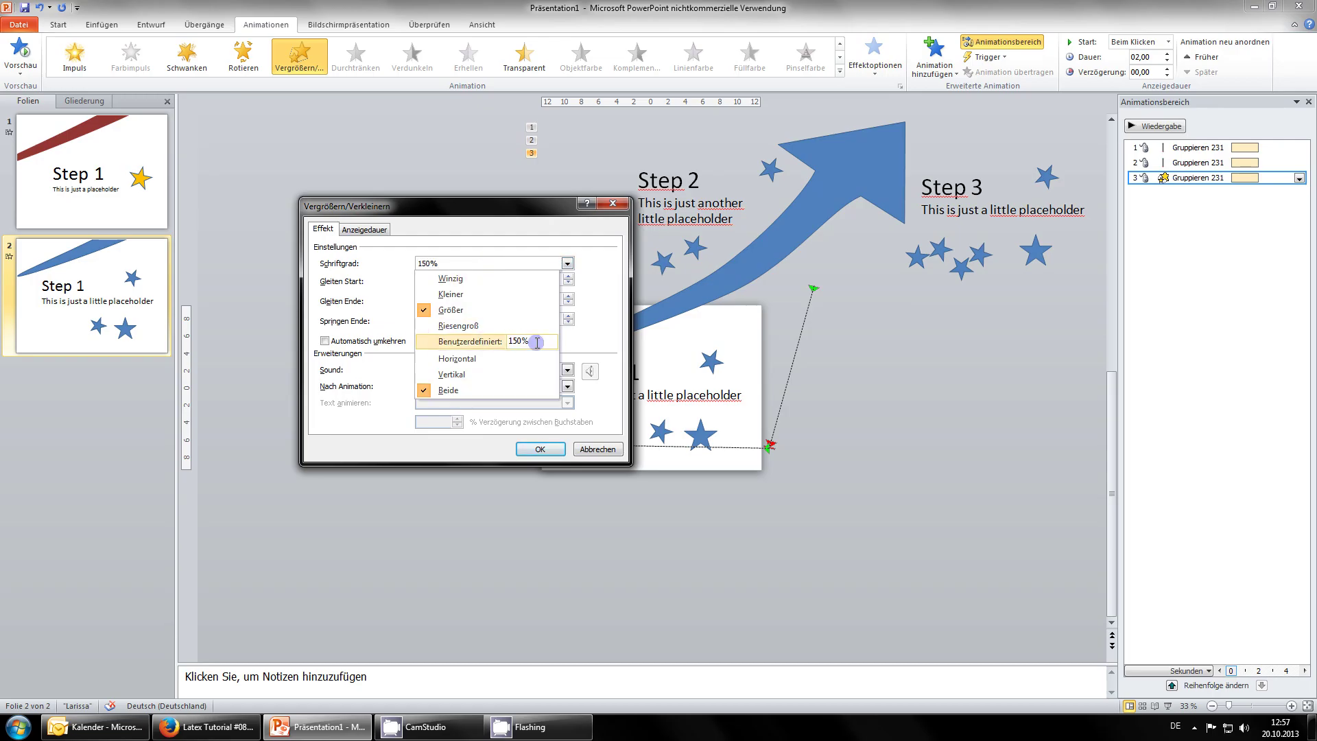
left_click_drag(536, 343, 497, 353)
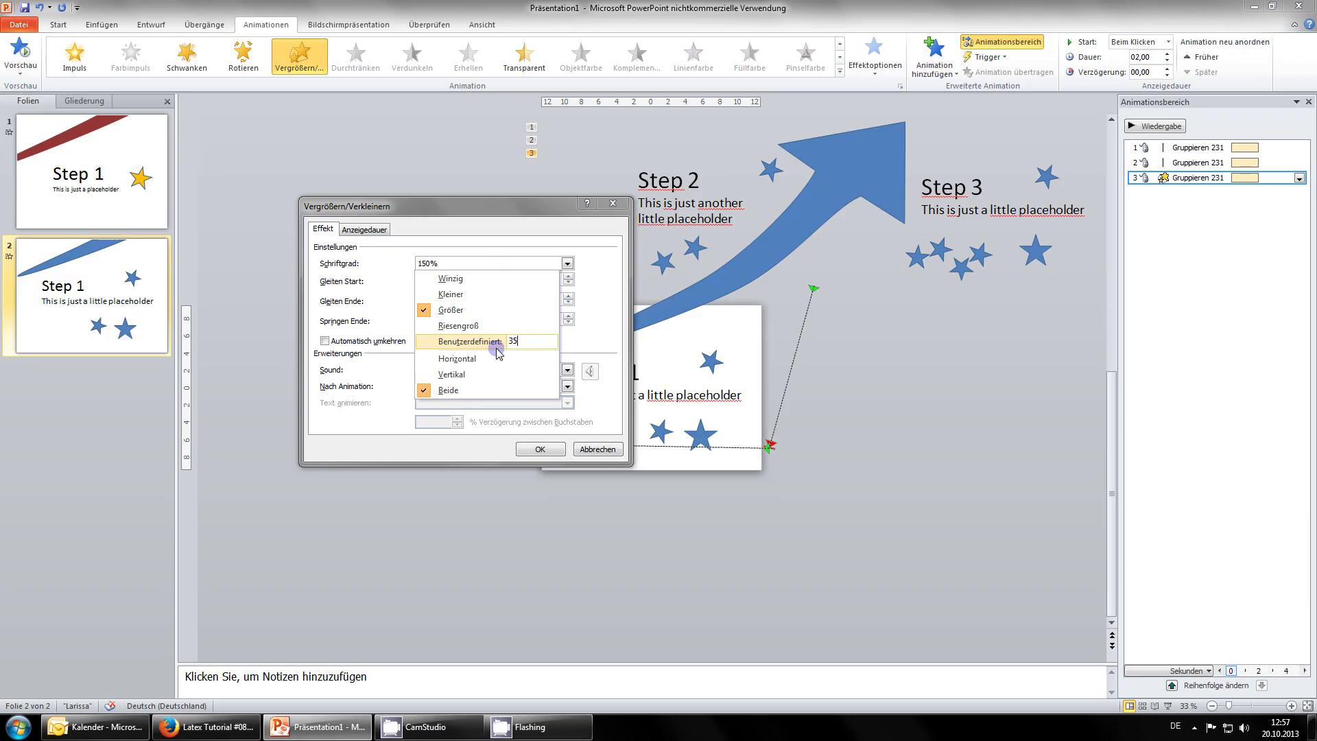
left_click(541, 449)
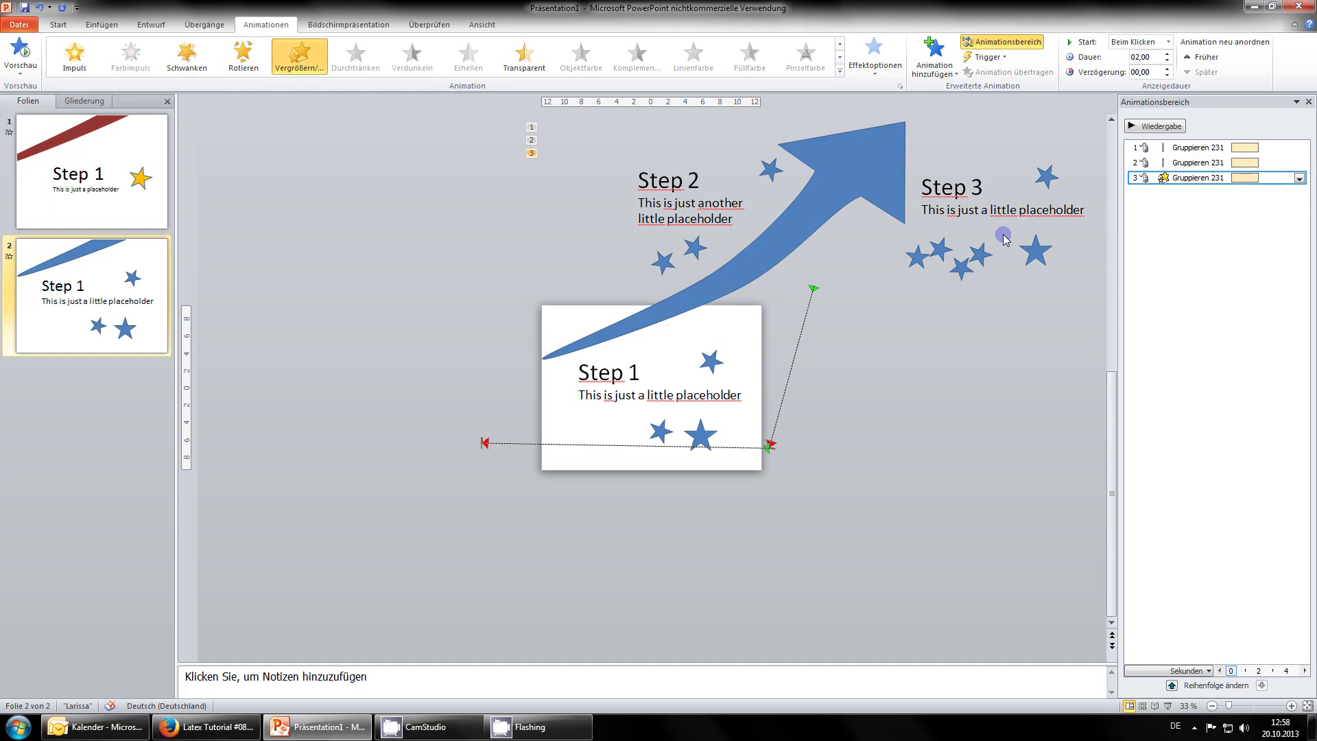
Set the Grow/Shrink effect's custom size to 35%.
double_click(1192, 180)
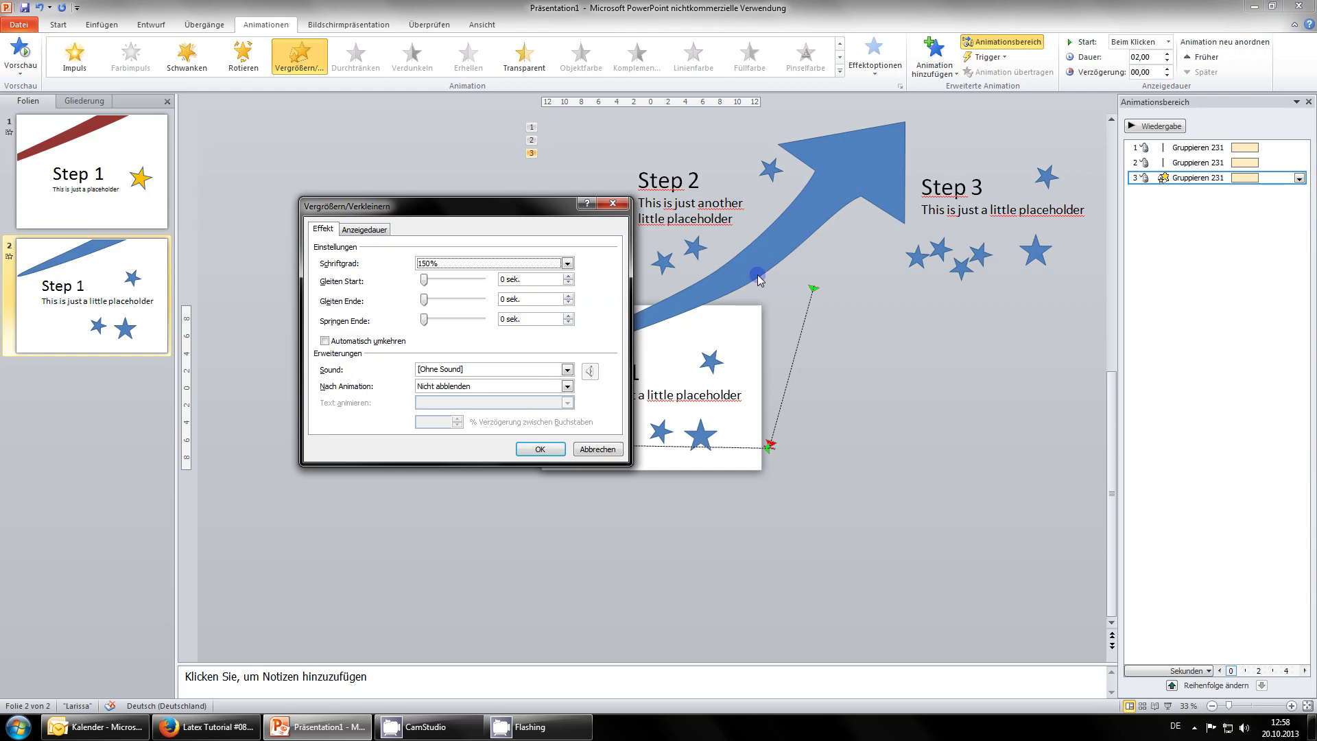
left_click(488, 263)
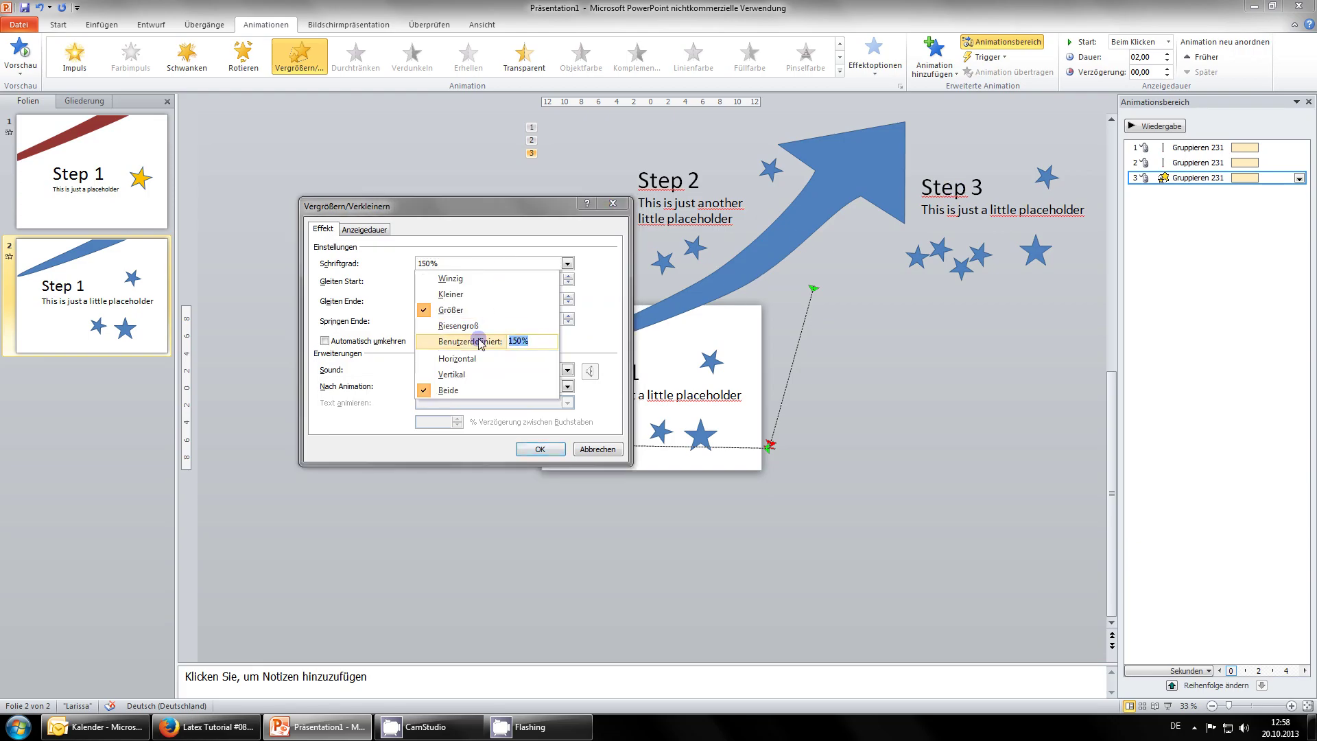
type("35")
key("Return")
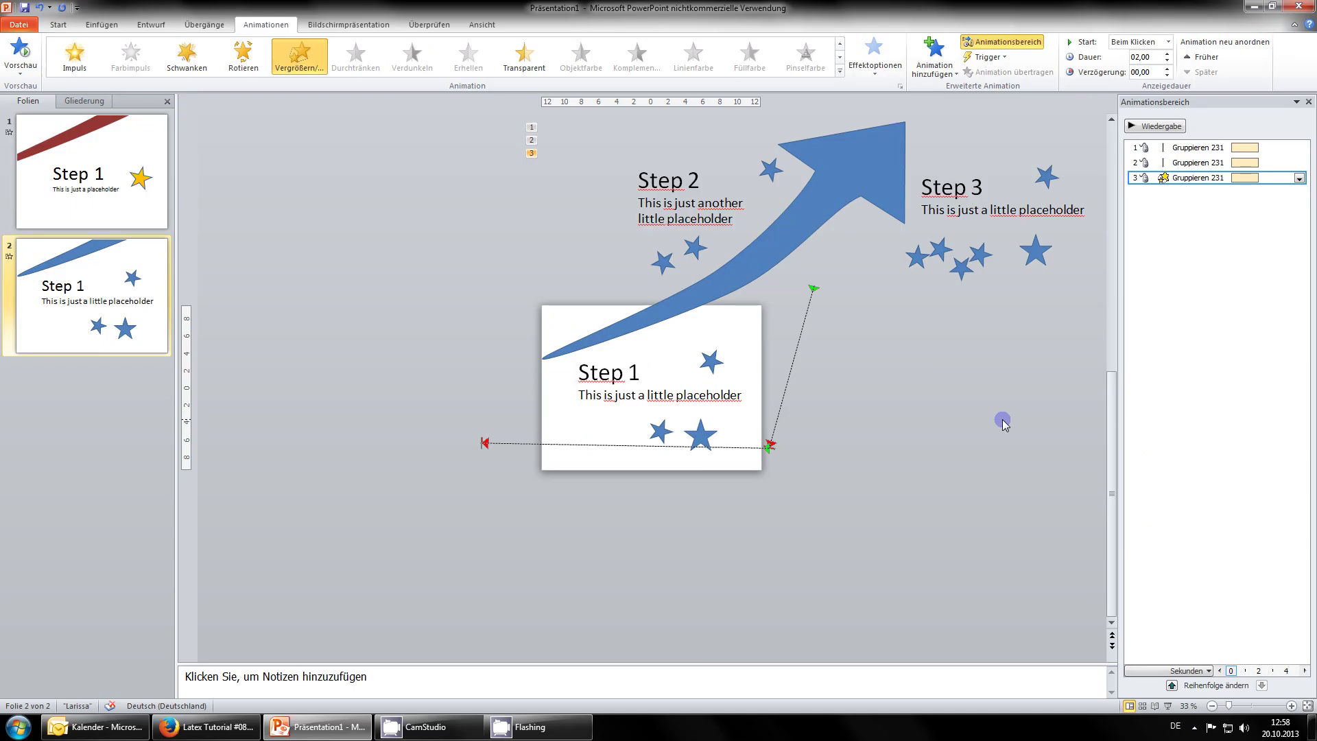
Add a fourth Linien path from path 2's end rightward into the Step 1 slide.
left_click(866, 177)
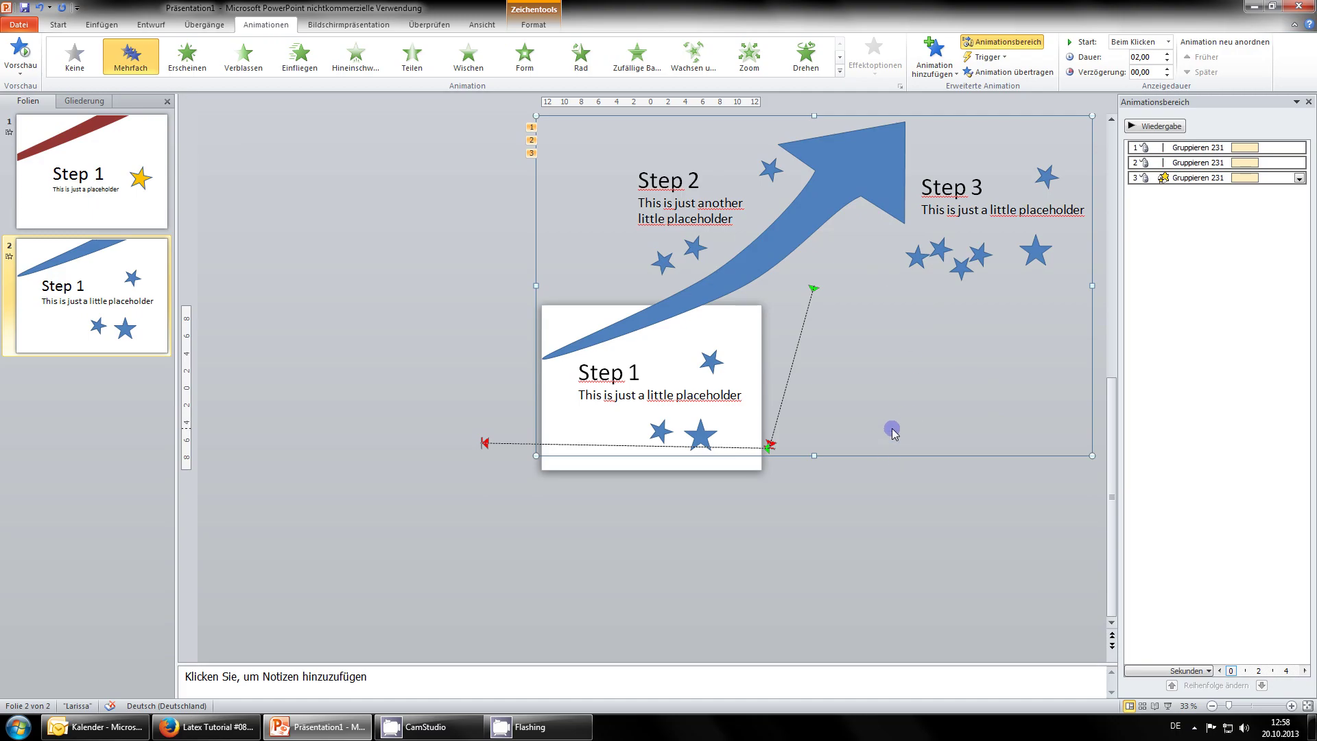
left_click(933, 72)
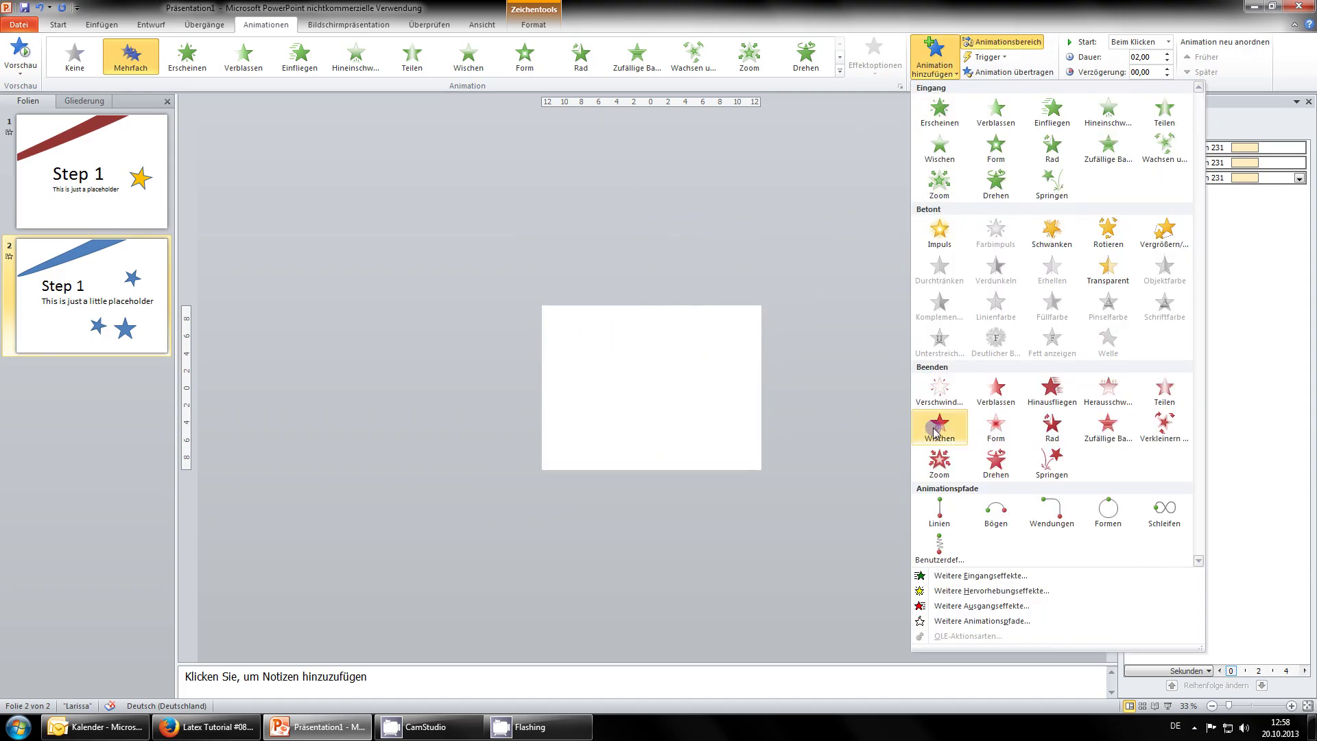
left_click(943, 509)
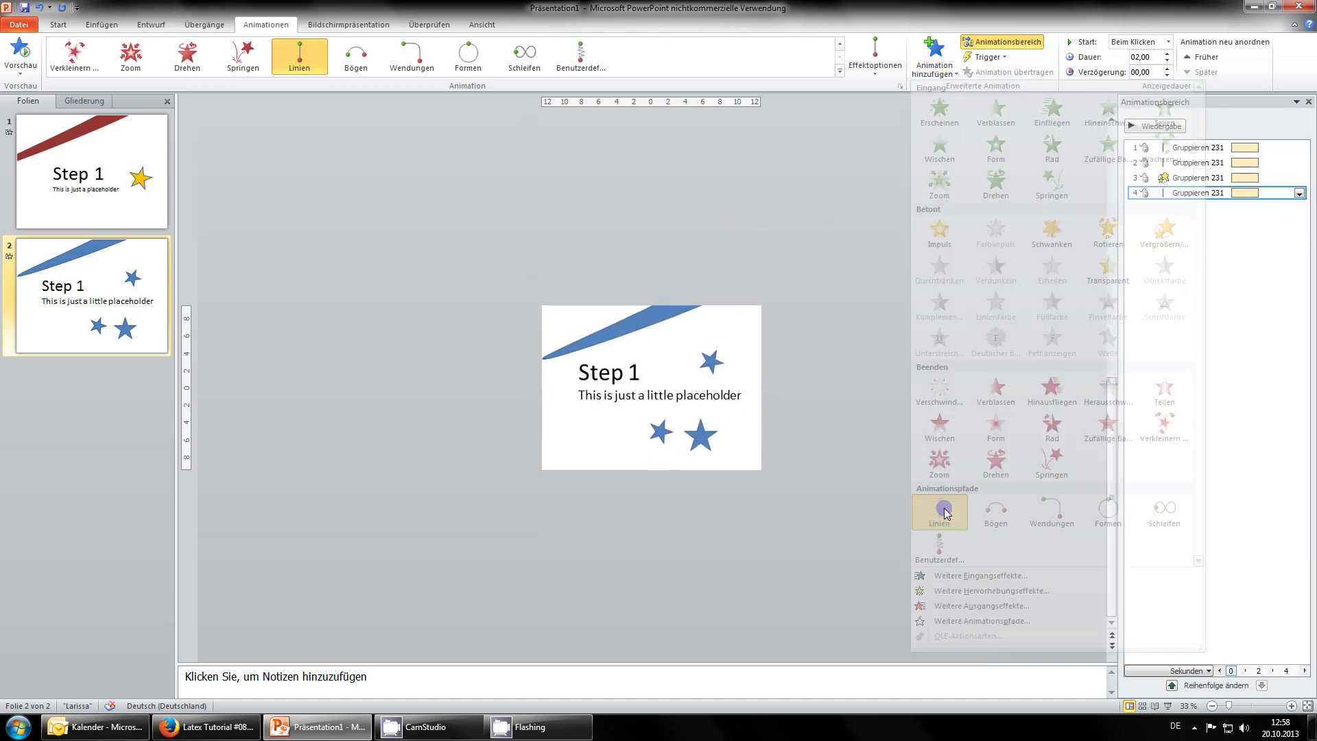
left_click(919, 438)
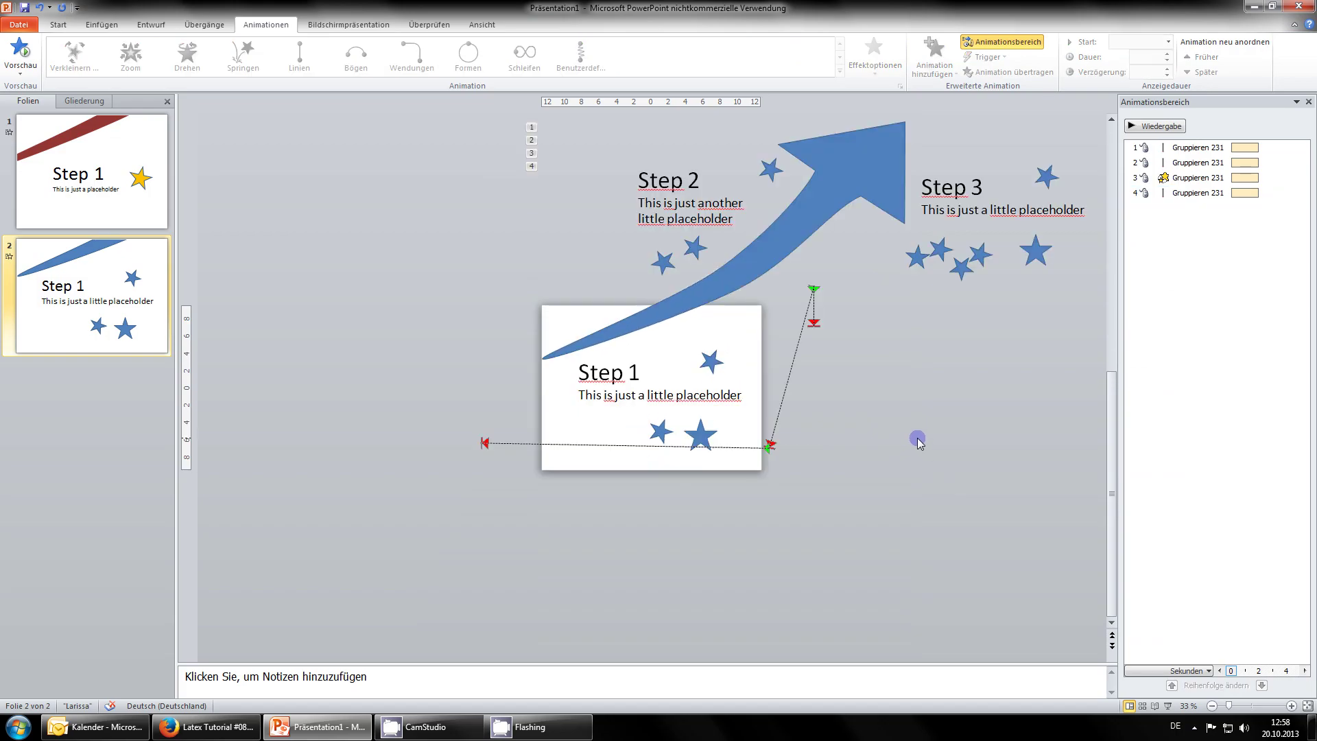
left_click(1166, 192)
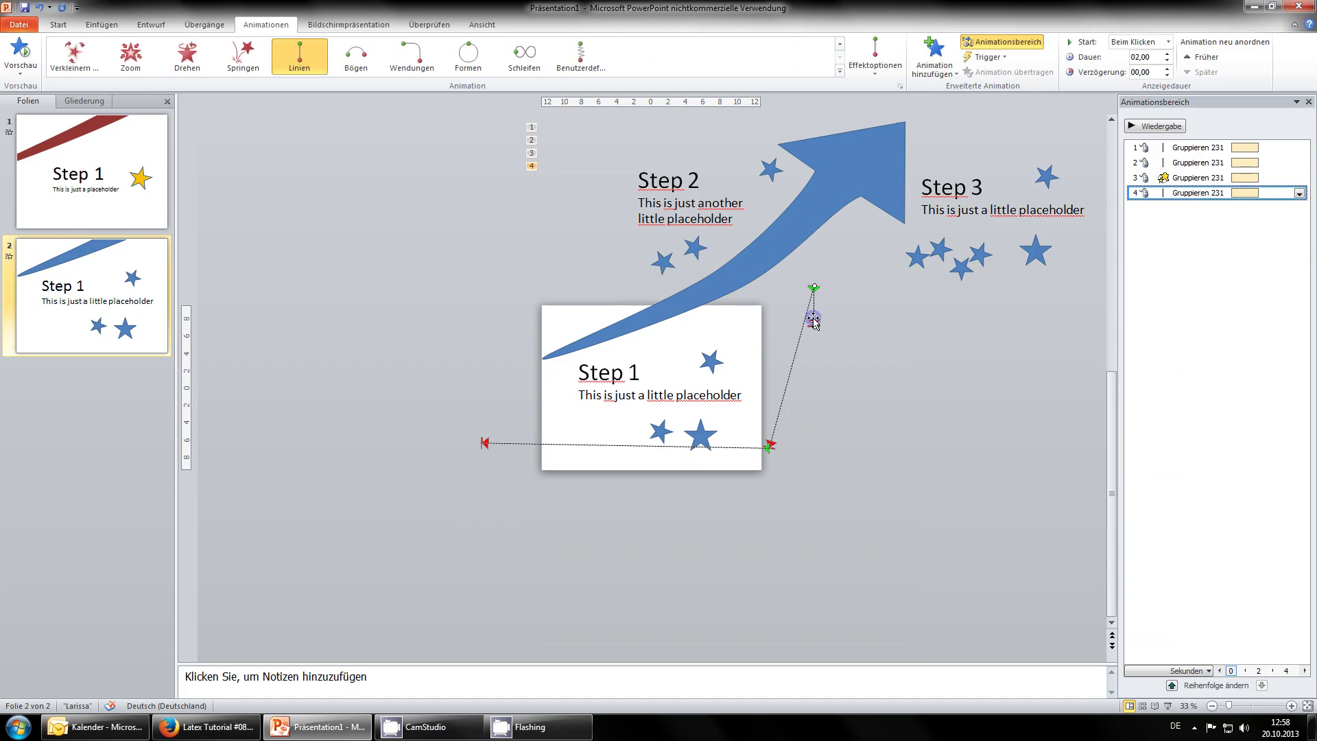
left_click_drag(814, 319, 483, 443)
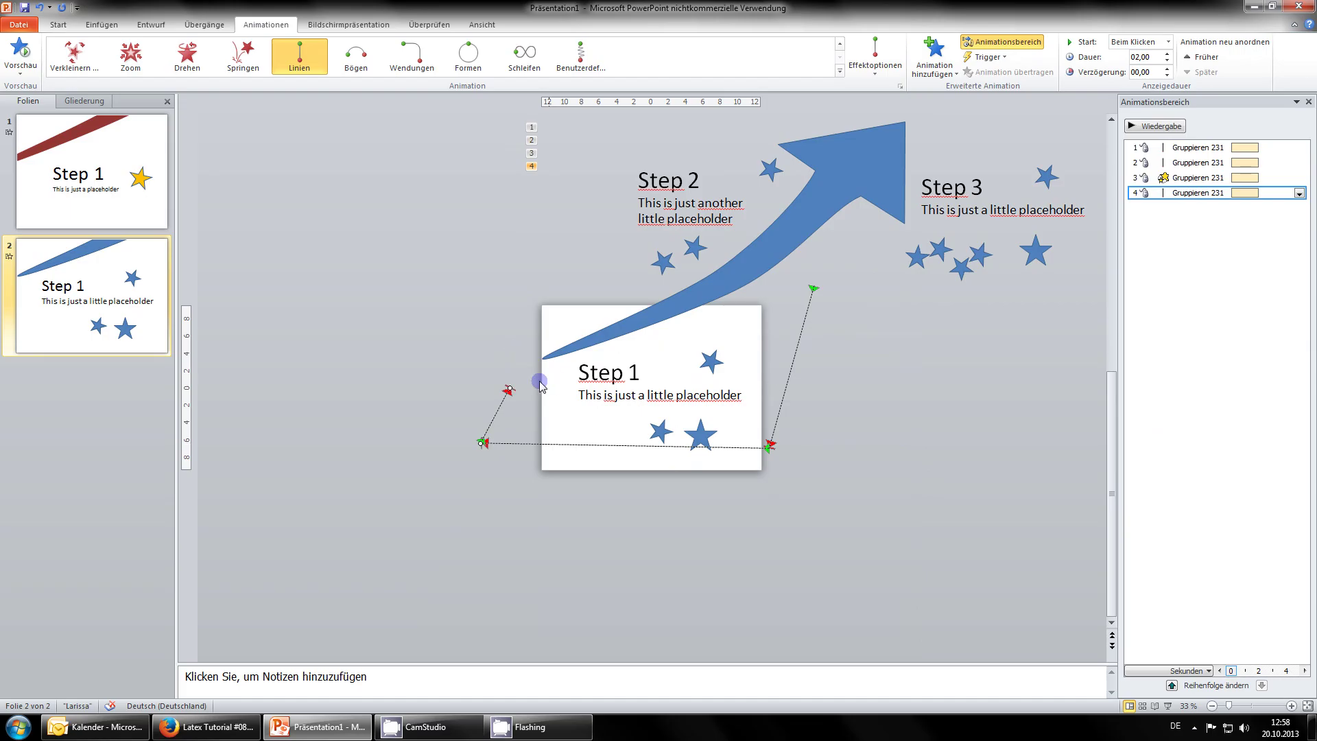
left_click_drag(580, 403, 718, 418)
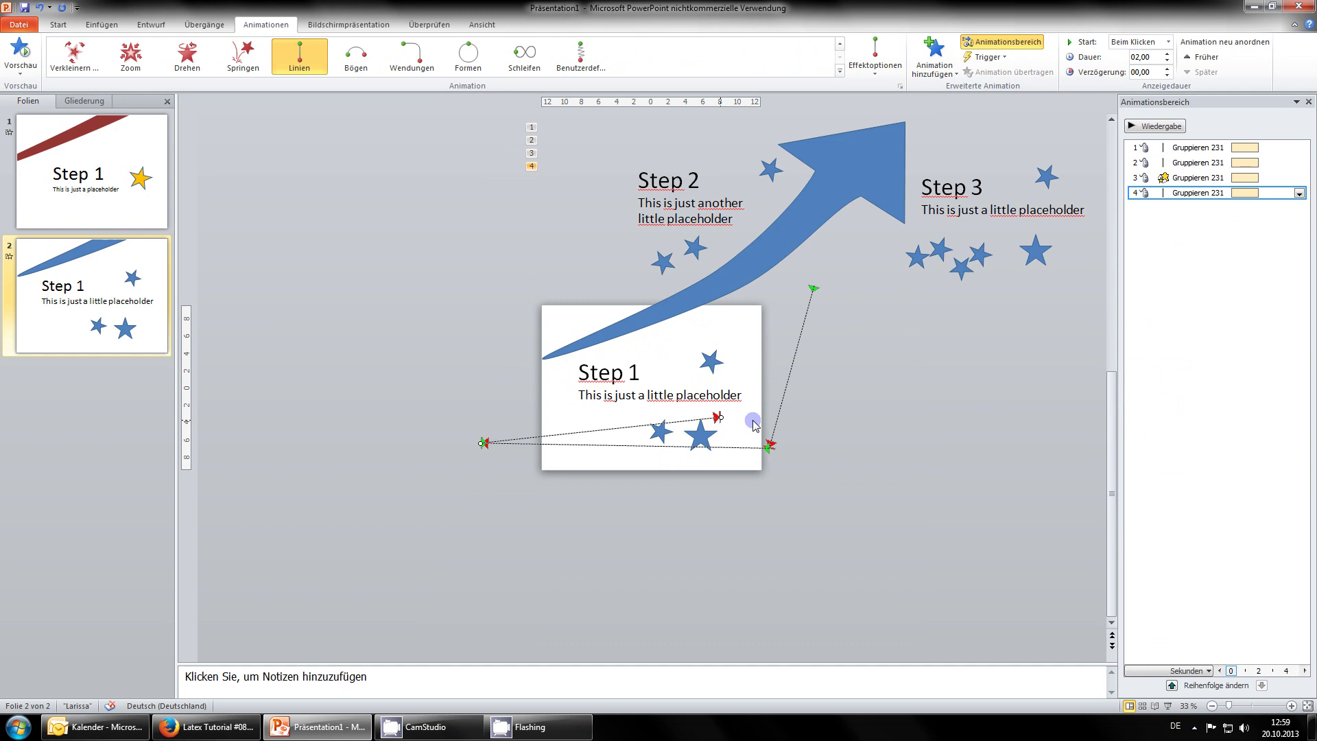
left_click(992, 418)
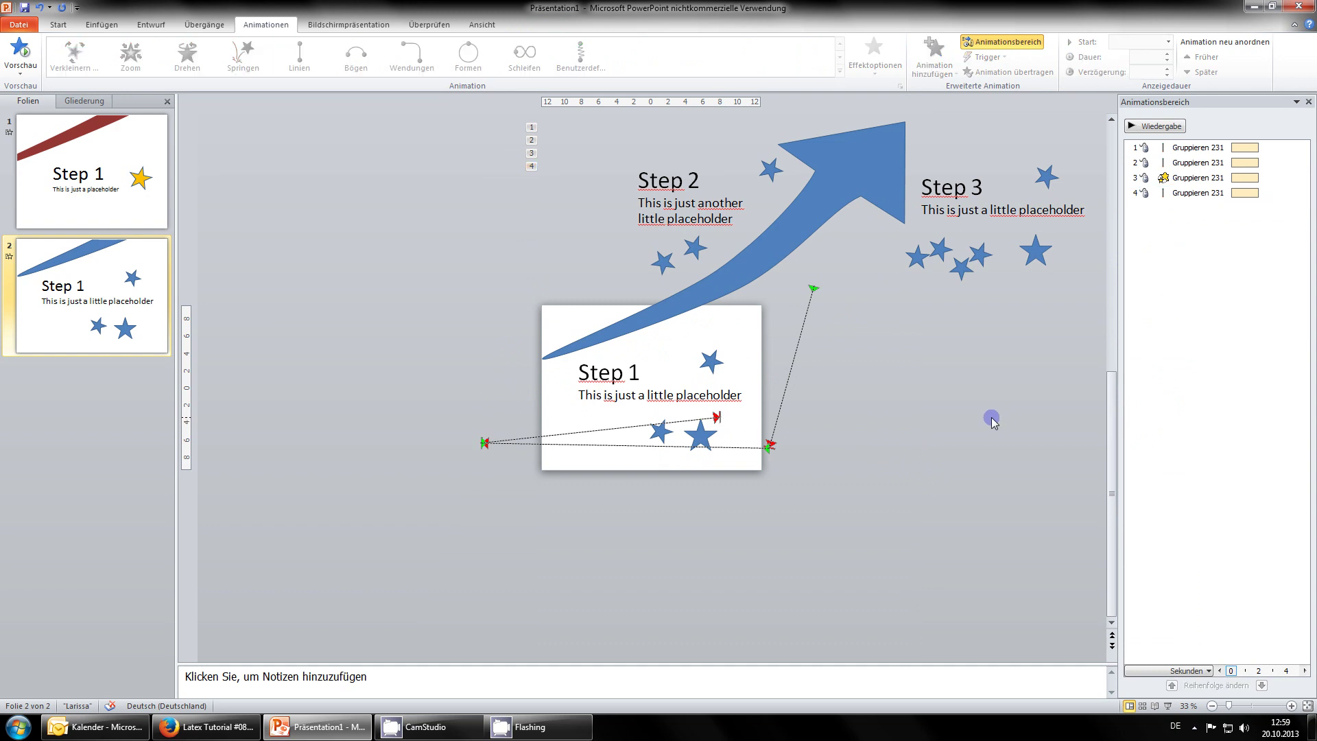
left_click(1189, 192)
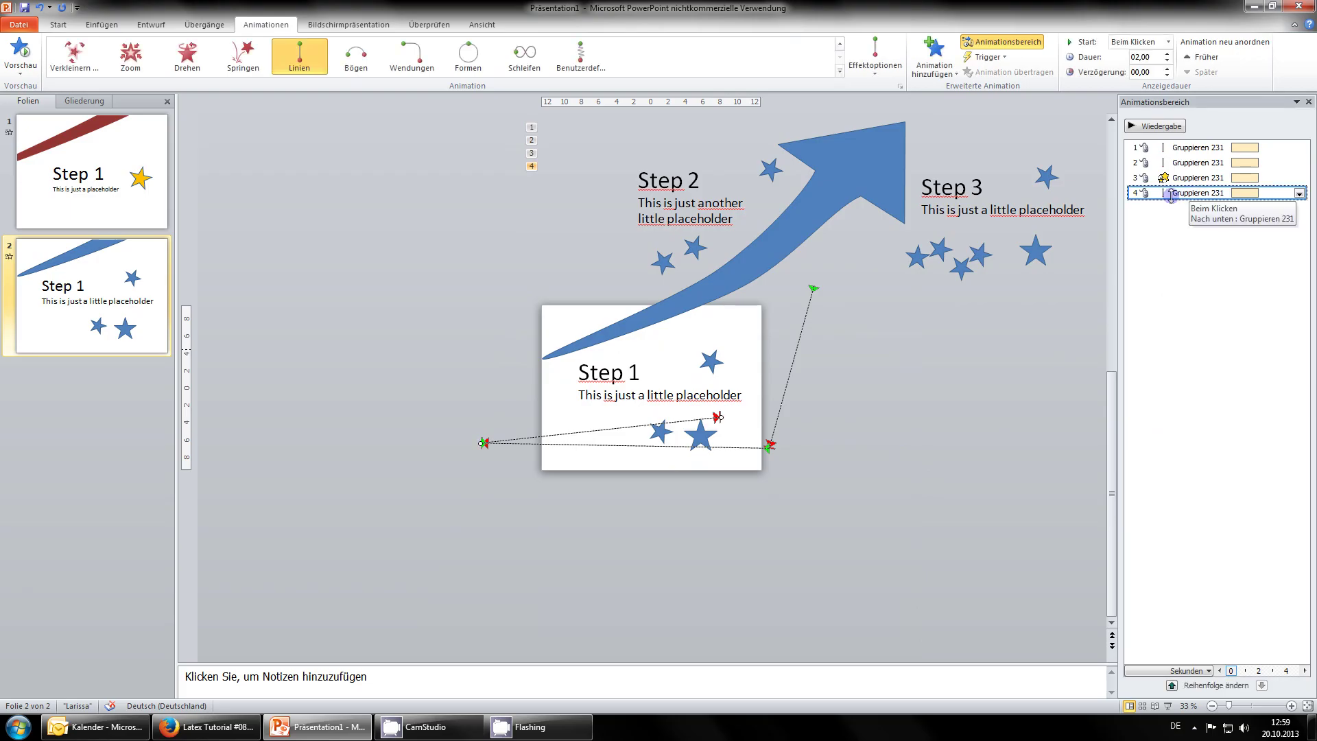
Set animation 4 to Mit vorherigem beginnen and preview slide 2 as a slideshow.
right_click(1208, 194)
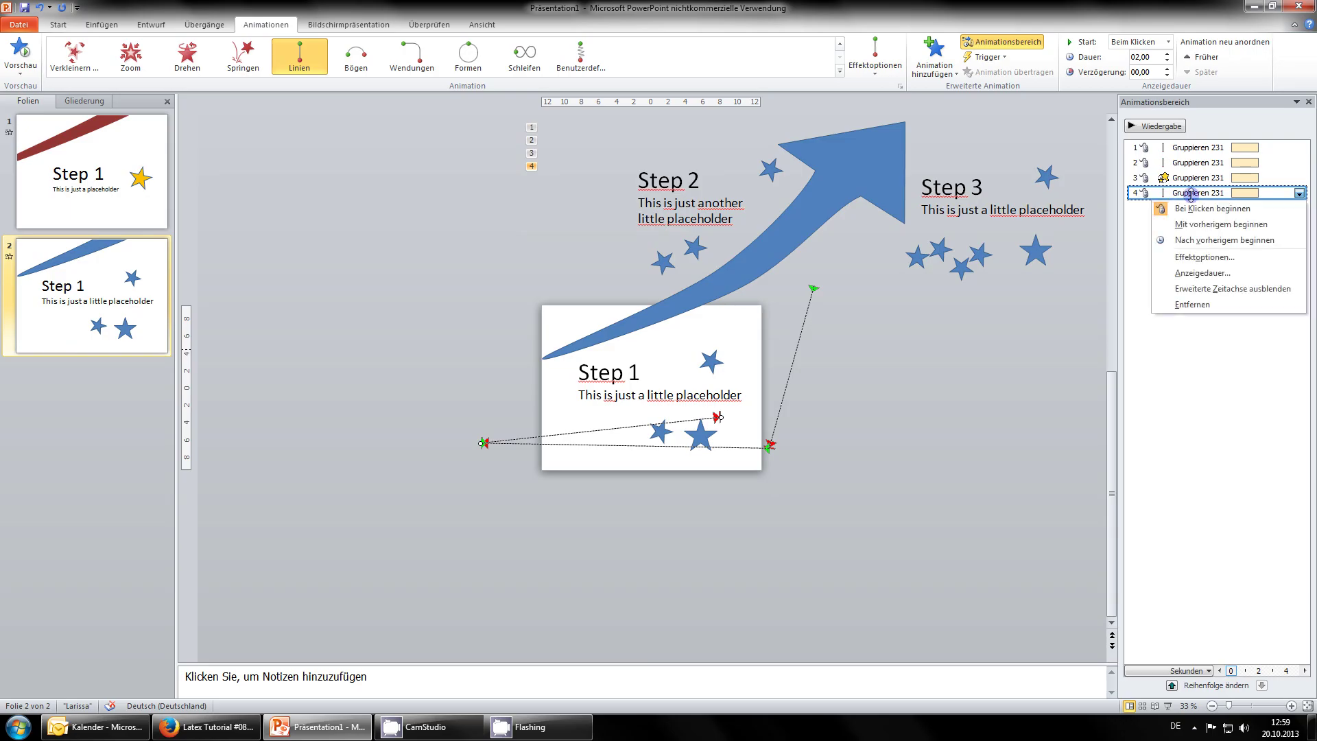
left_click(1277, 226)
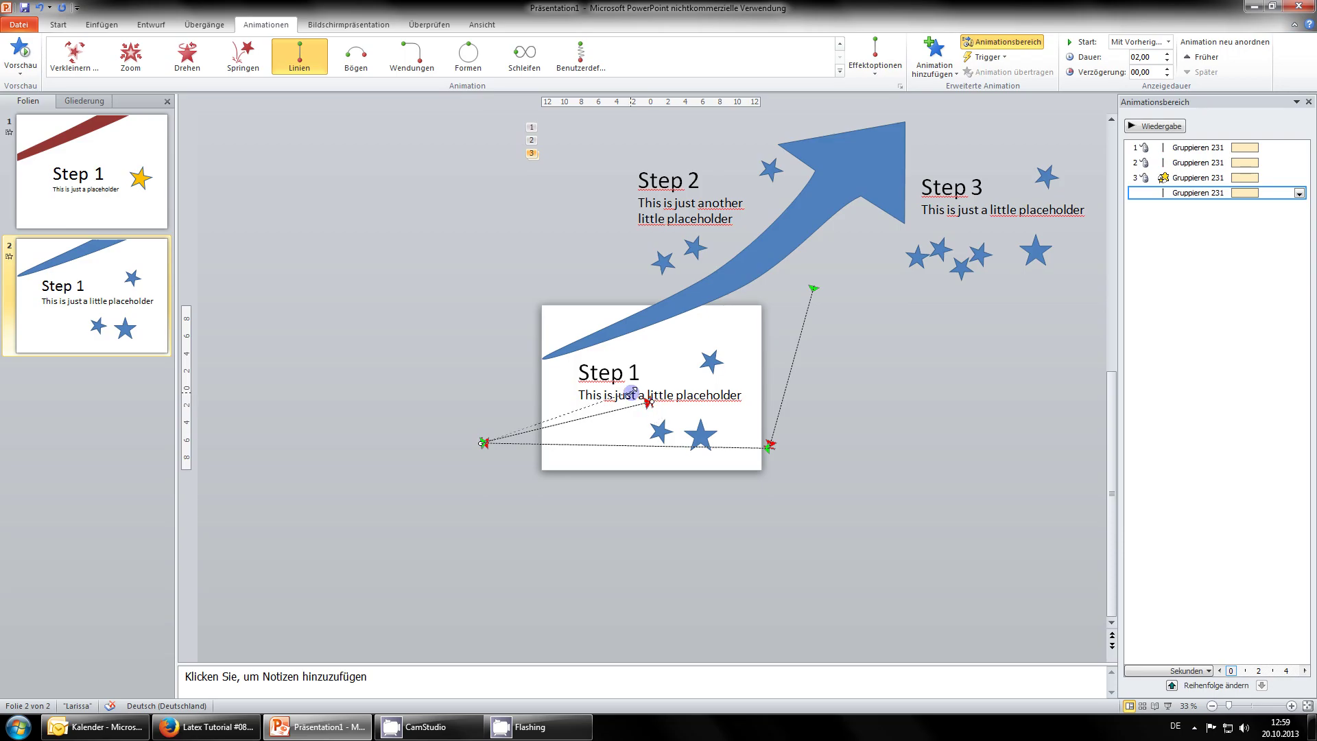
key("shift+F5")
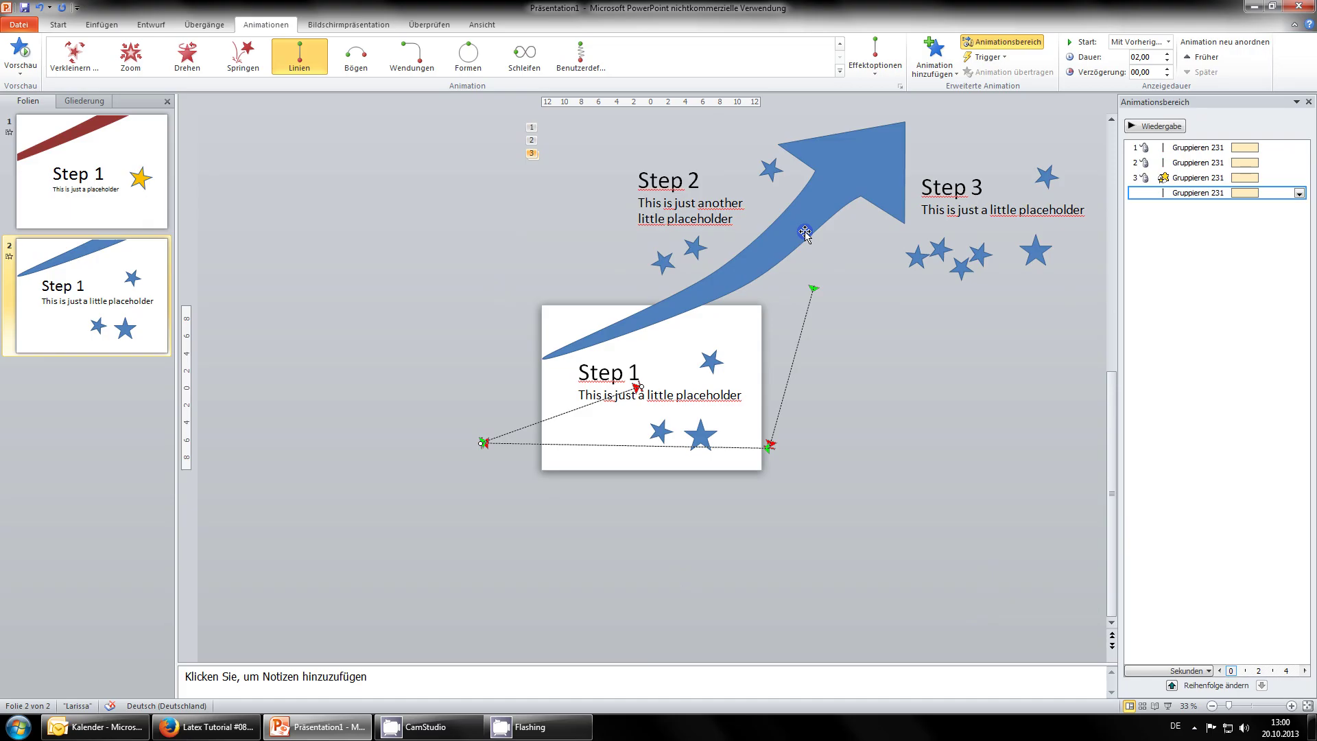
left_click(934, 62)
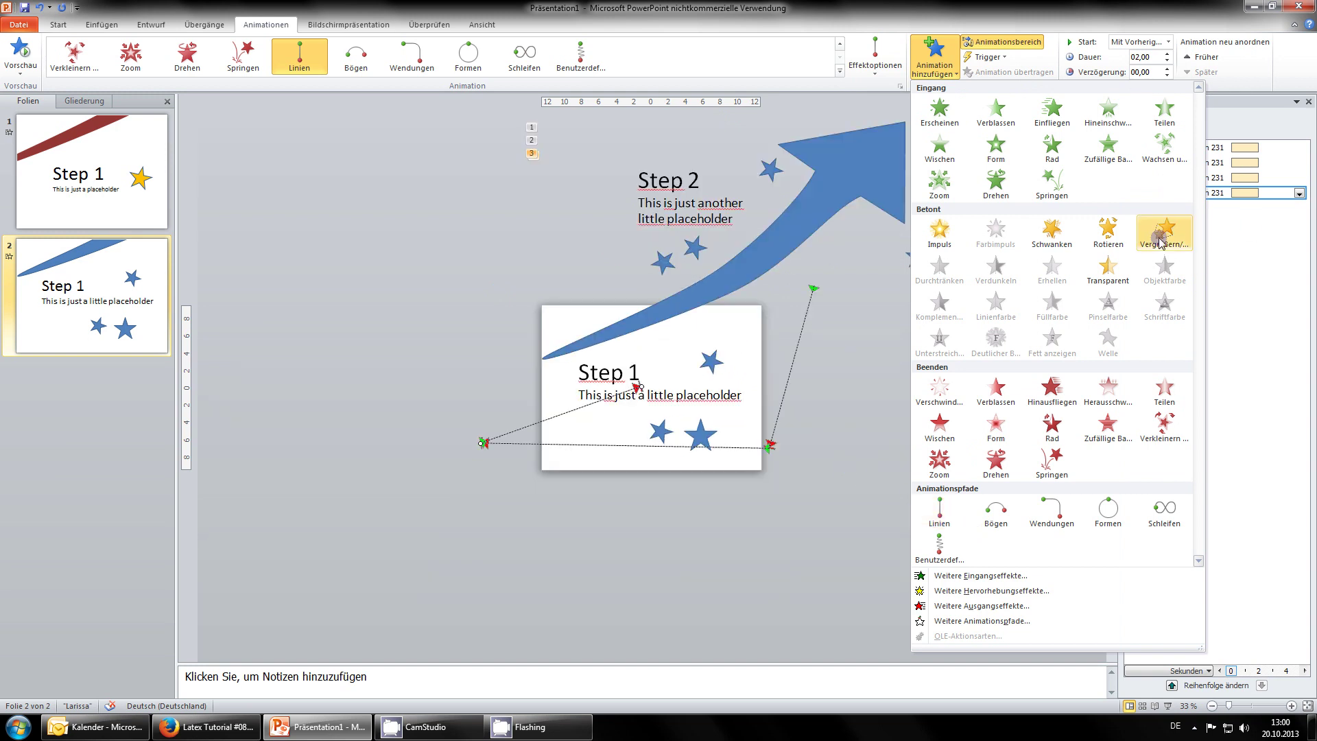
left_click(832, 348)
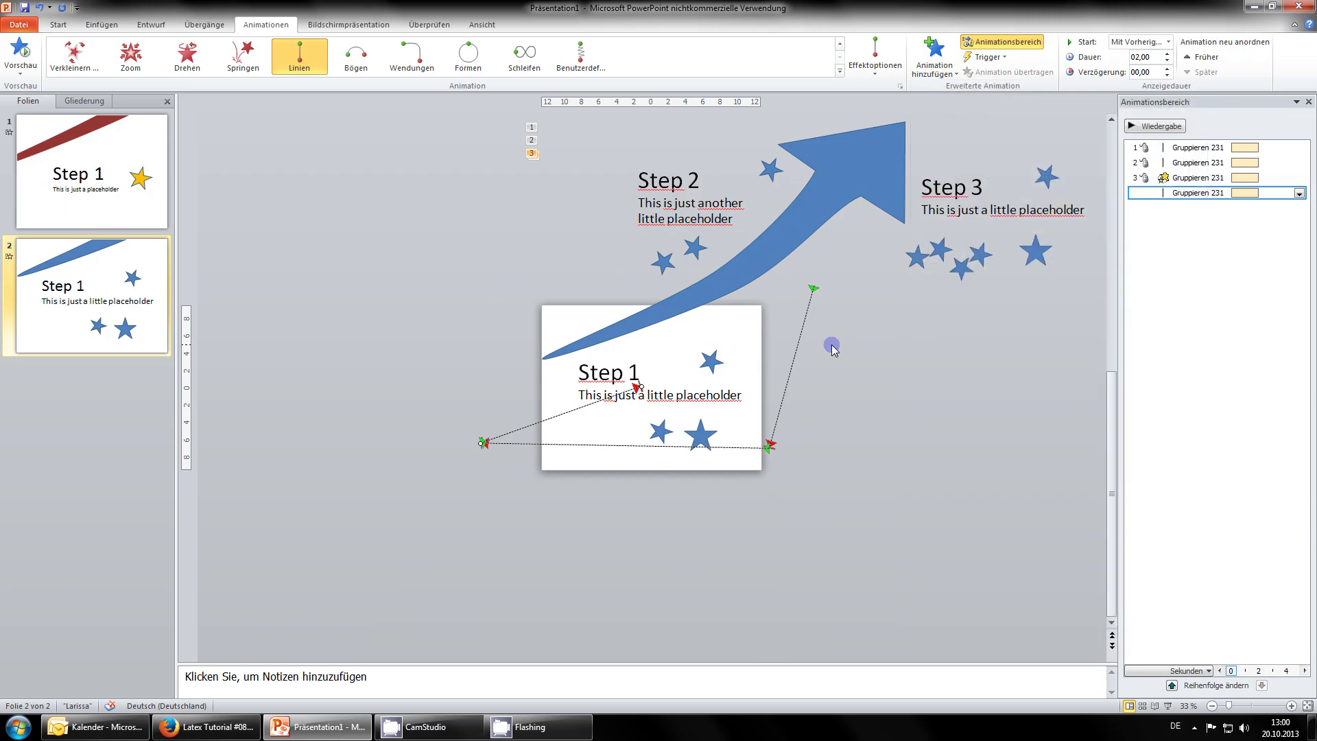